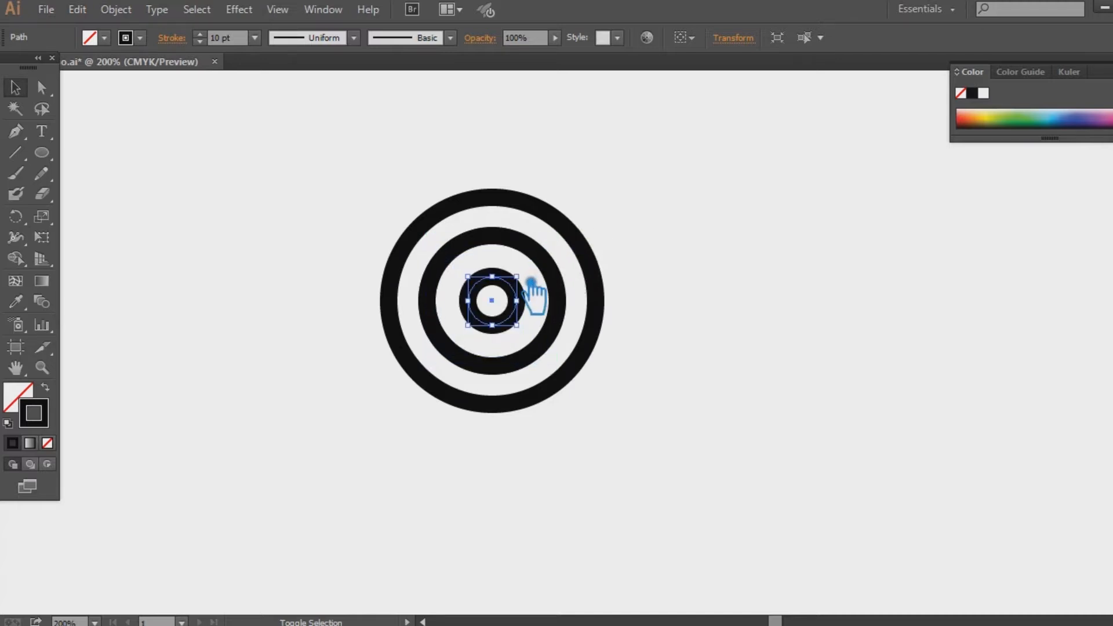
Step: Draw a horizontal line through the circles' shared centre, extending past the outer circle on both sides
key("ctrl+plus")
left_click(568, 276, "shift")
left_click_drag(507, 255, 514, 246)
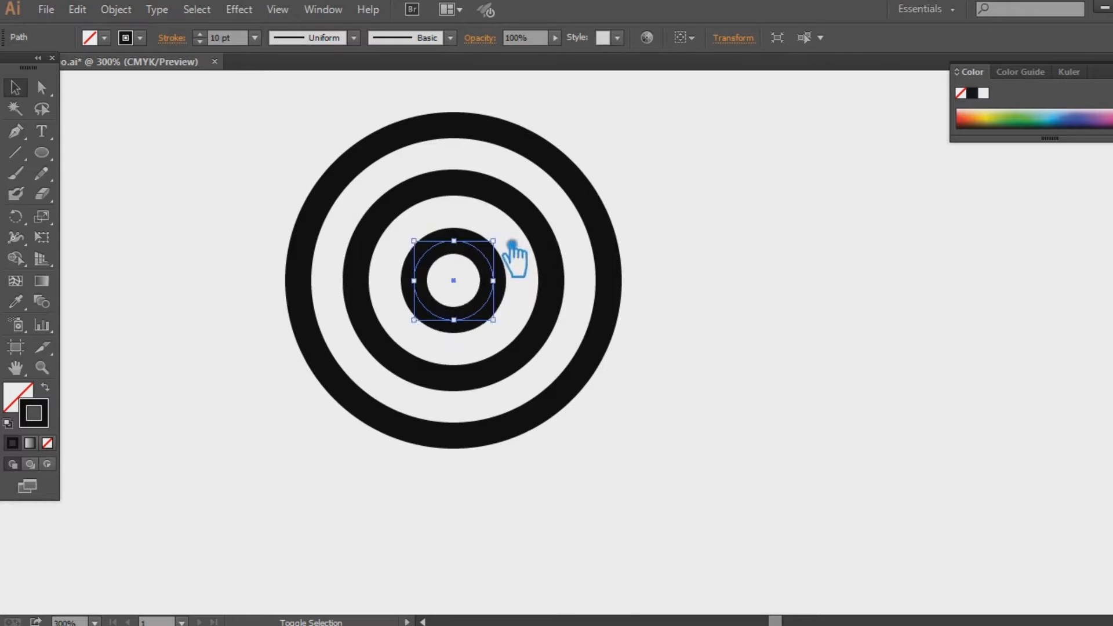
left_click(785, 254)
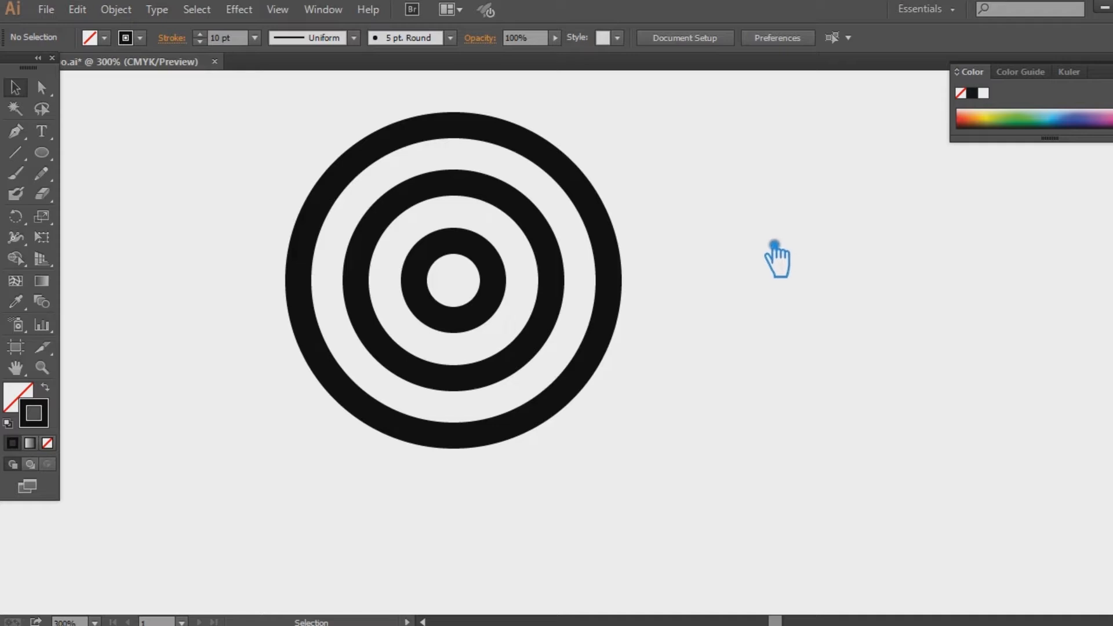
left_click(16, 153)
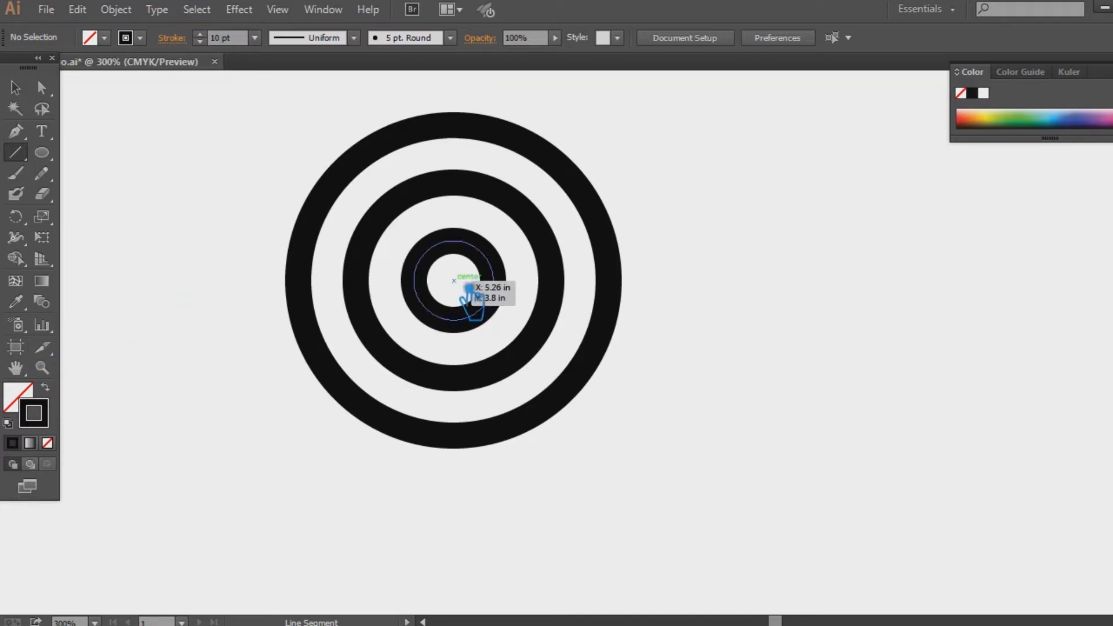
left_click_drag(471, 288, 680, 302)
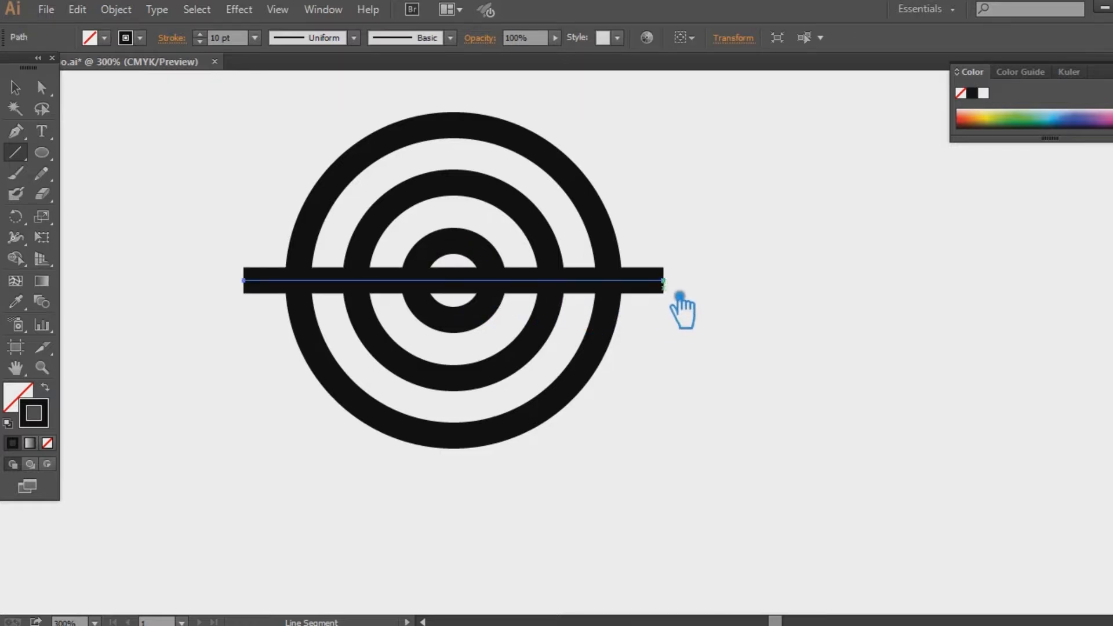
Step: Expand the three circles and the horizontal line into filled shapes
left_click(16, 87)
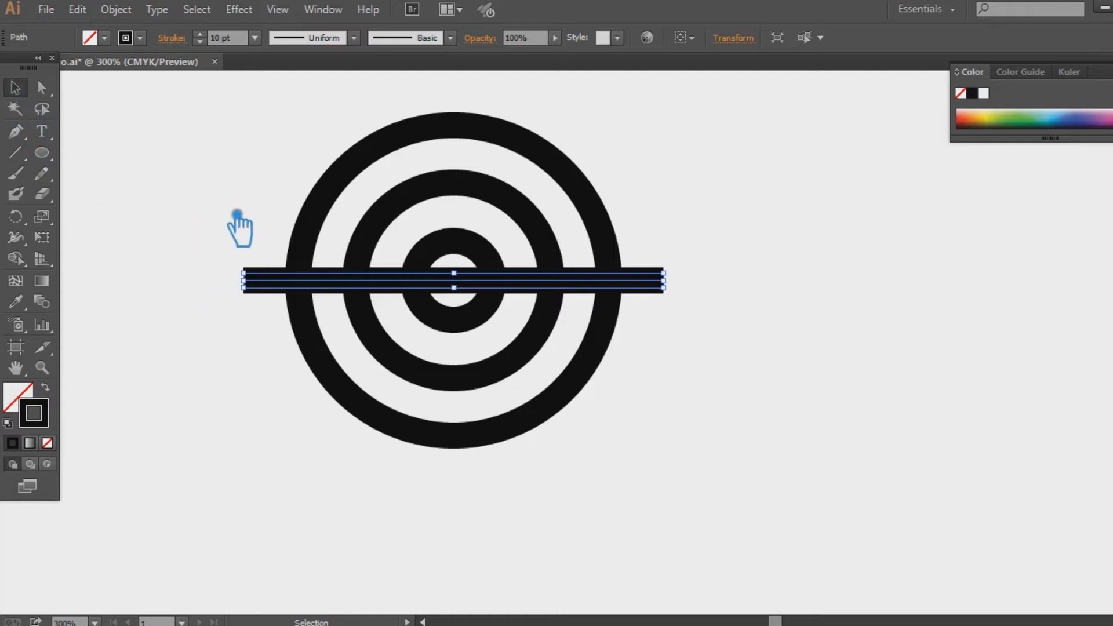
left_click_drag(673, 449, 311, 132)
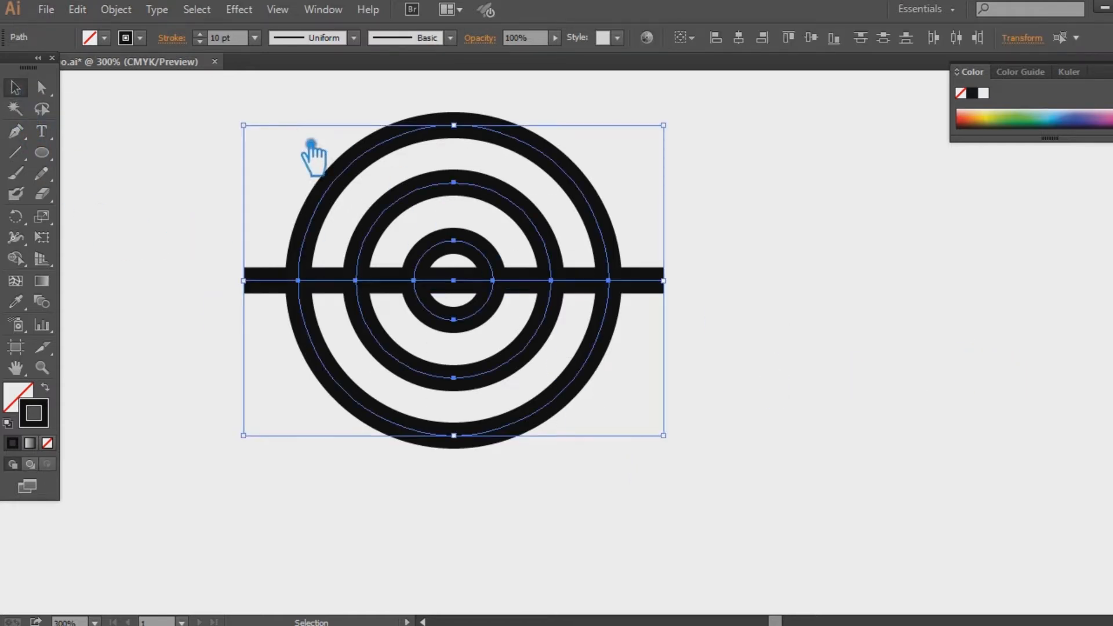
left_click(116, 9)
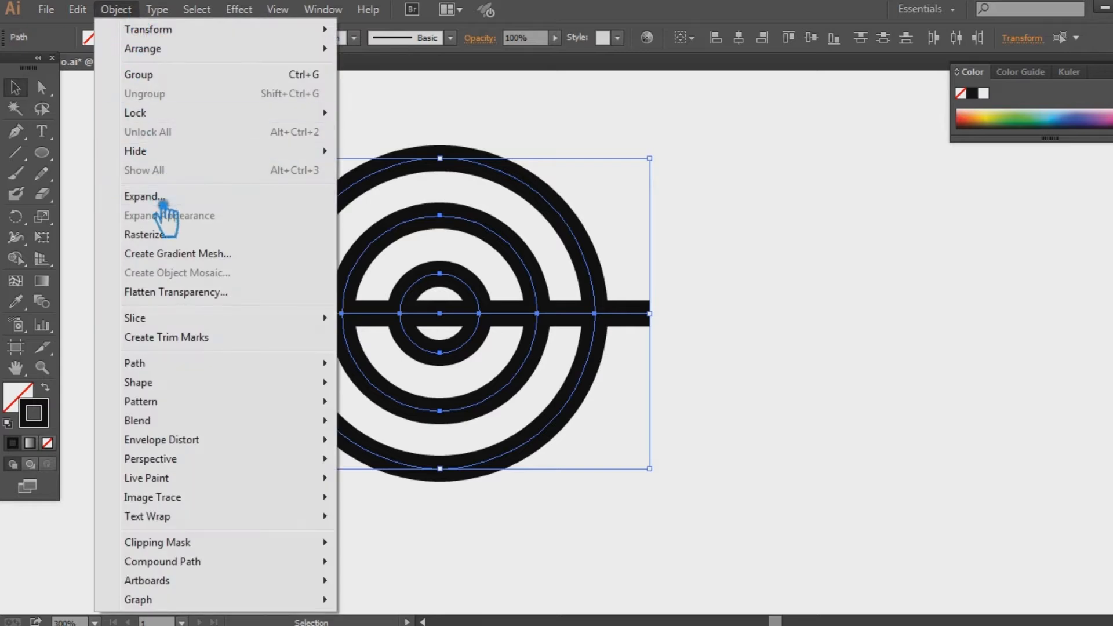
left_click(163, 203)
left_click(595, 418)
left_click(803, 370)
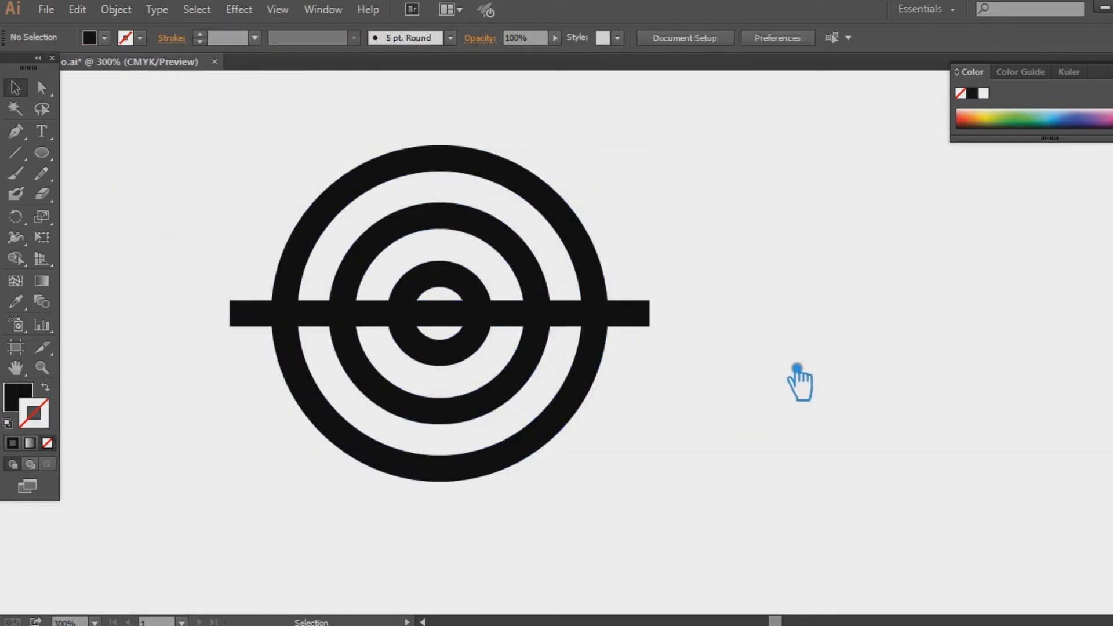
Step: Offset the horizontal bar's path by 0.1389 in with Miter joins and a miter limit of 4
left_click(621, 322)
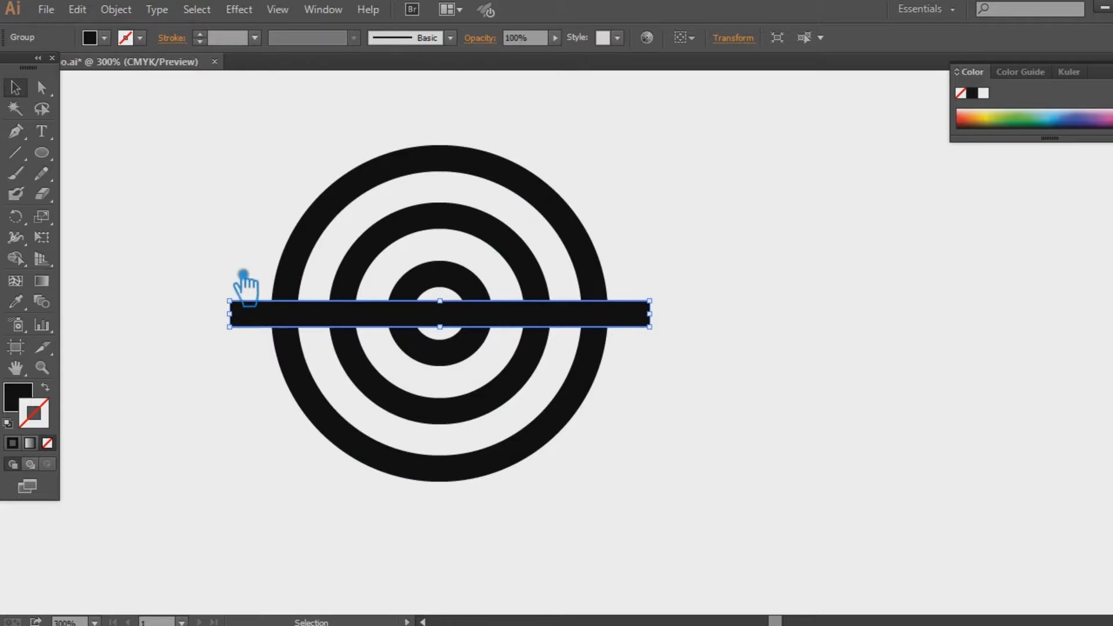
left_click(116, 9)
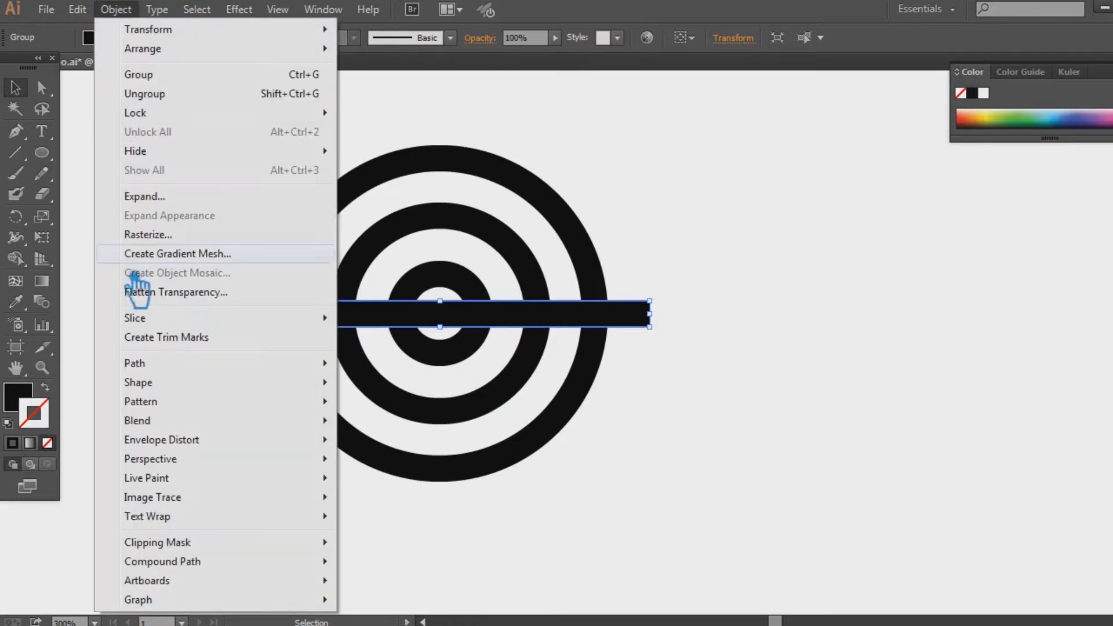
mouse_move(183, 364)
left_click(481, 427)
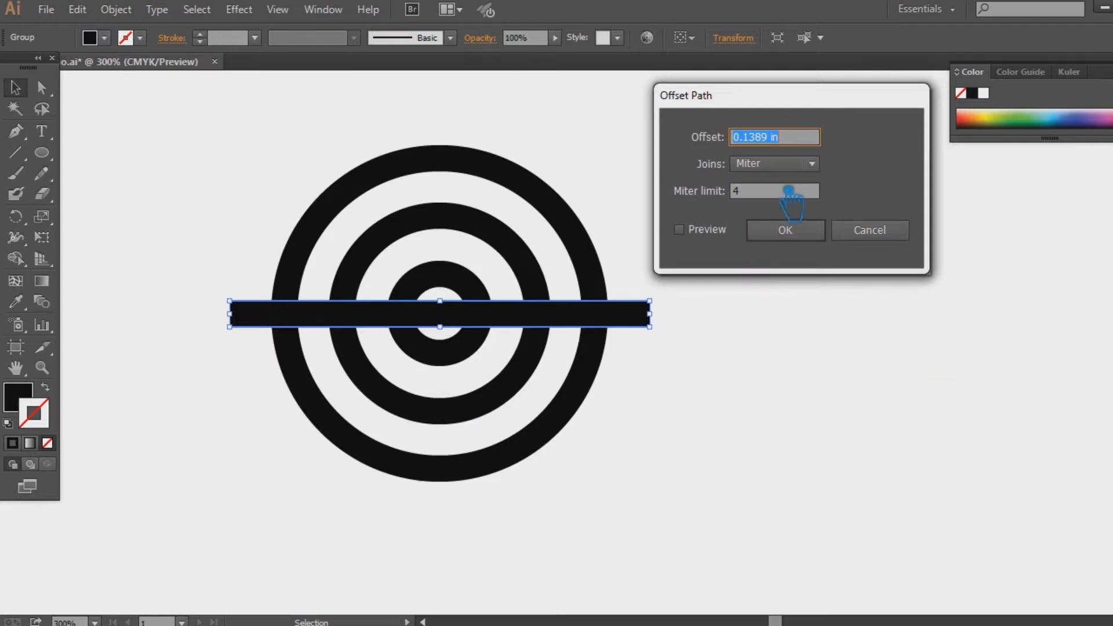
left_click(680, 229)
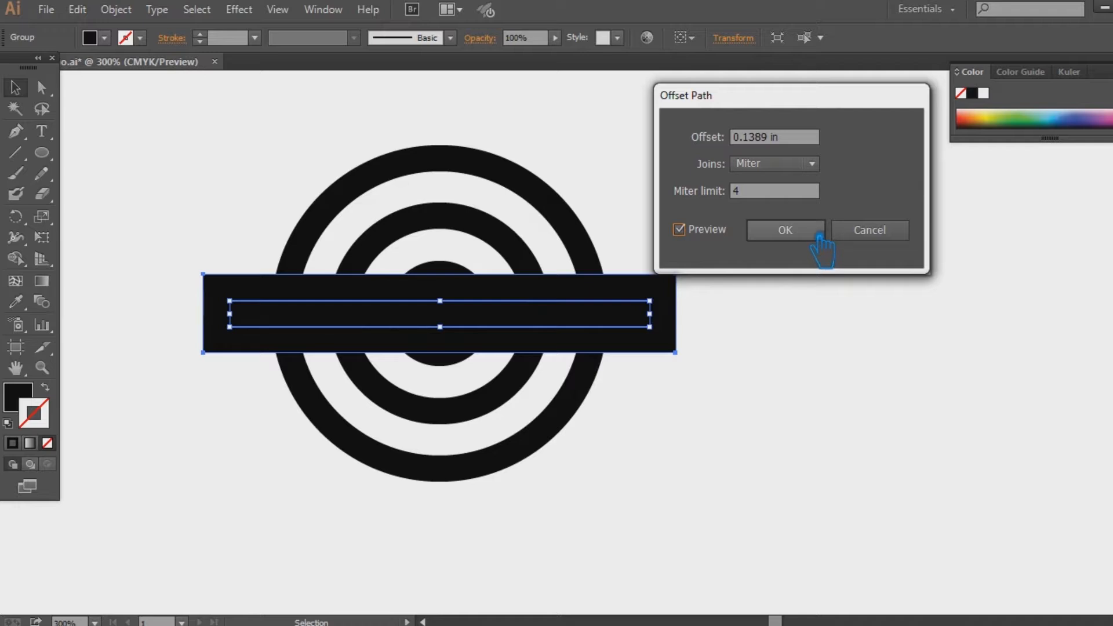
left_click(785, 230)
left_click(833, 234)
left_click_drag(741, 466, 771, 316)
left_click_drag(518, 259, 531, 369)
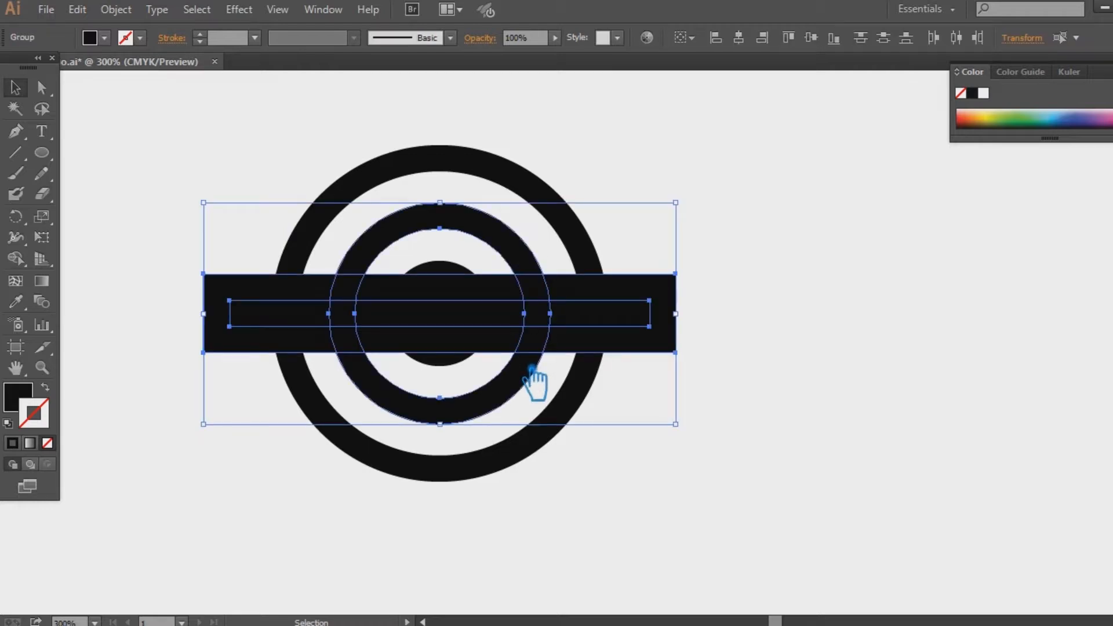
left_click(753, 464)
left_click_drag(293, 225, 263, 227)
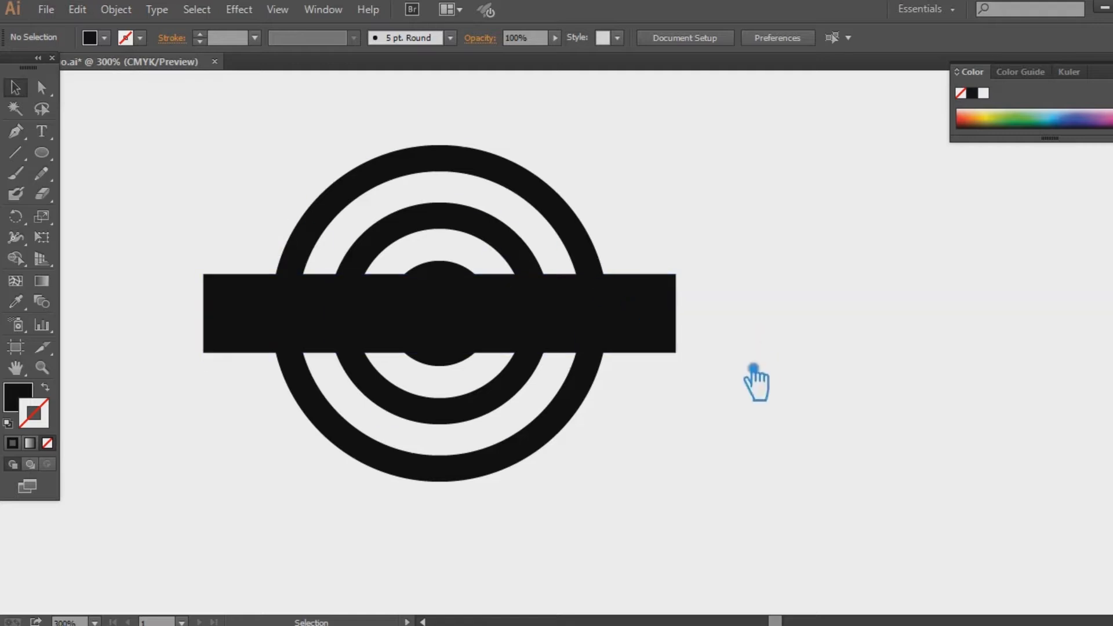
left_click_drag(716, 385, 673, 261)
key("a")
left_click_drag(689, 319, 517, 319)
key("ctrl+z")
key("v")
left_click_drag(676, 315, 433, 323)
key("ctrl+z")
left_click_drag(677, 315, 424, 325)
key("ctrl+z")
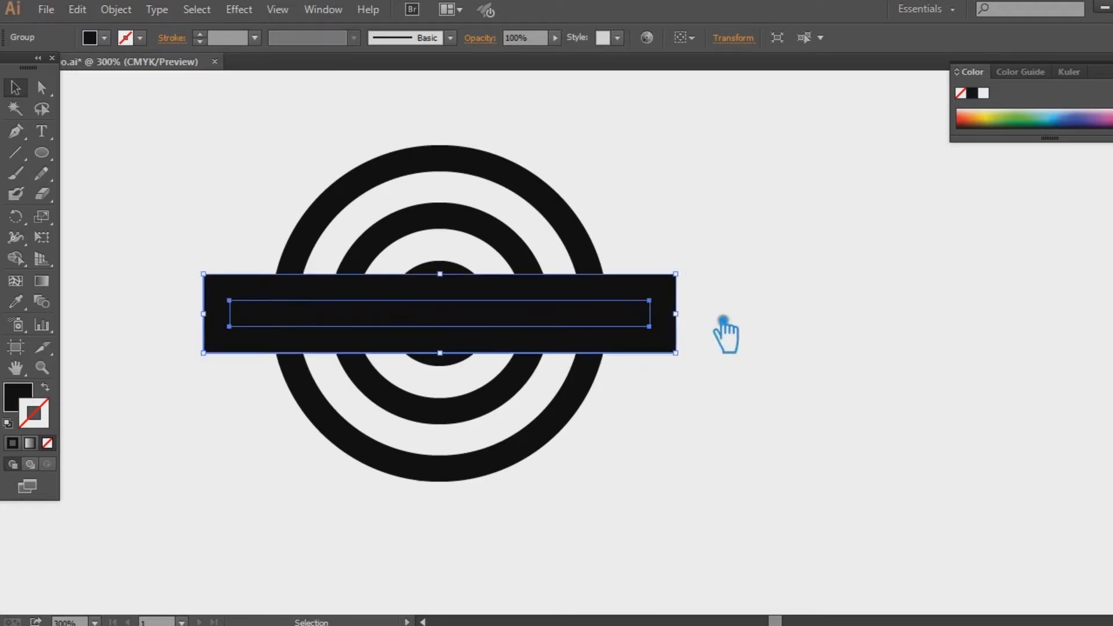
Step: Shorten the grouped bars from their right end so they stop just left of the innermost ring
left_click_drag(678, 316, 378, 323)
left_click(788, 322)
Step: Divide the shortened bars and the outermost ring with Pathfinder, and ungroup the resulting pieces
left_click(319, 311)
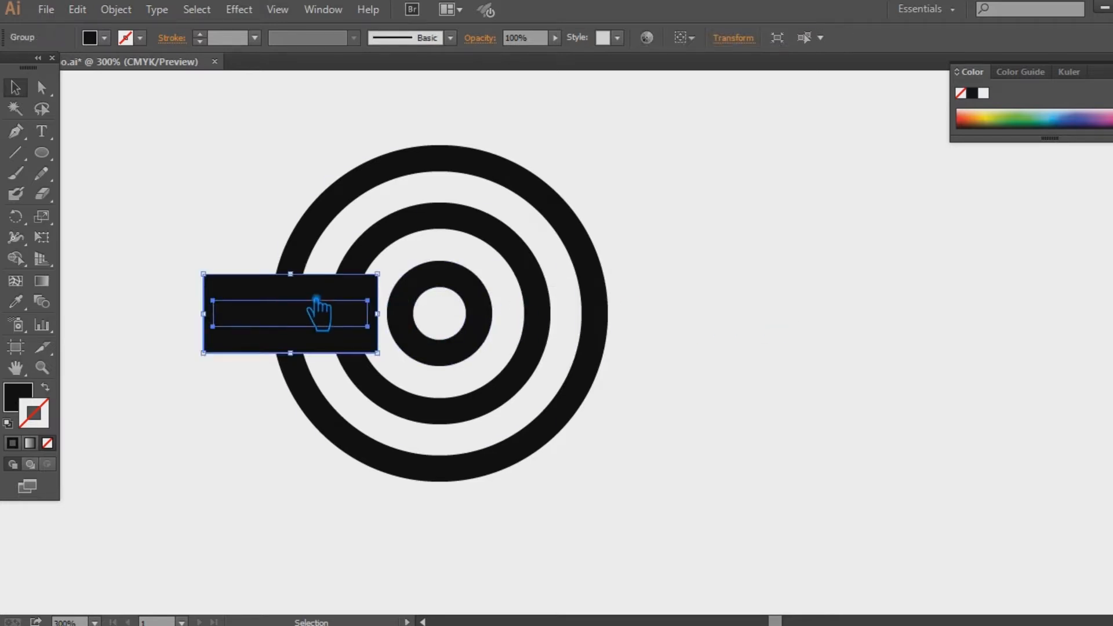
left_click(297, 258, "shift")
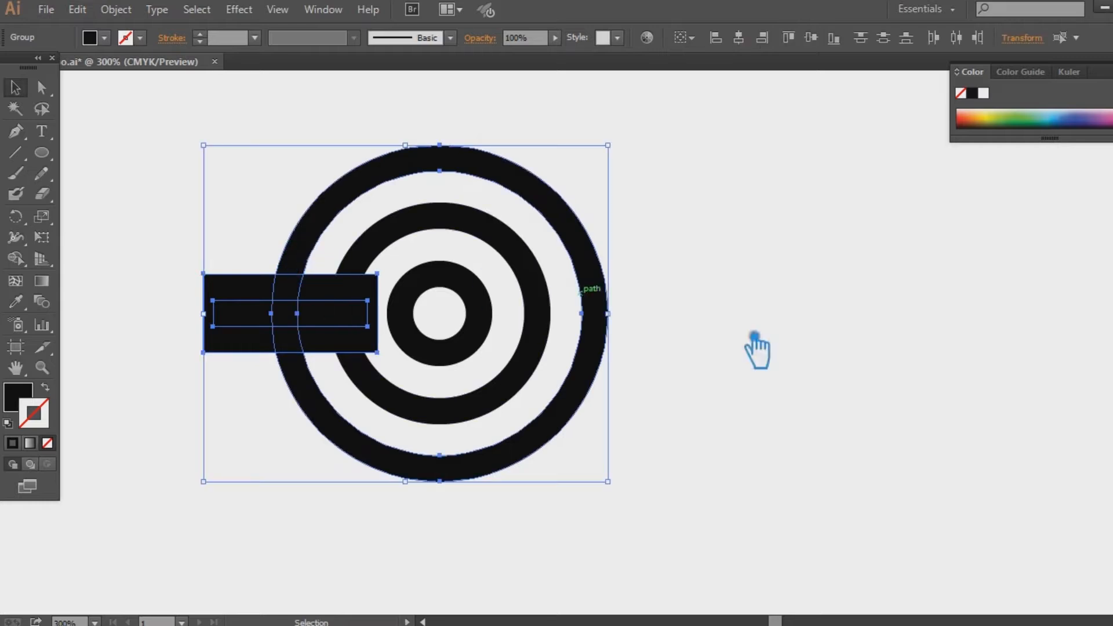
key("ctrl+shift+F9")
left_click(972, 593)
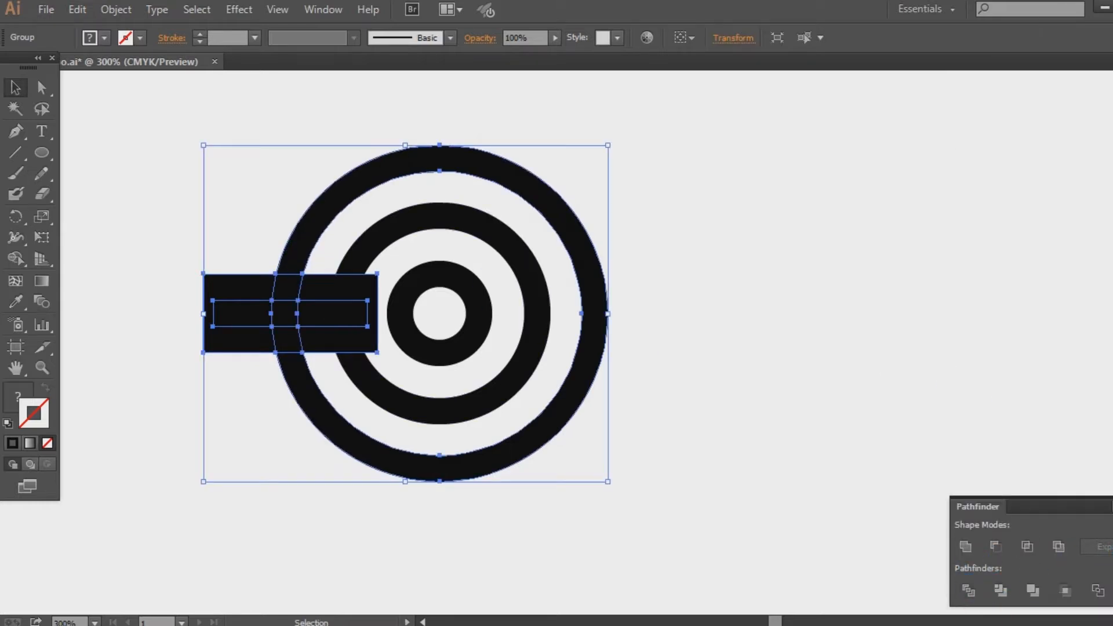
left_click(949, 430)
right_click(215, 289)
left_click(266, 391)
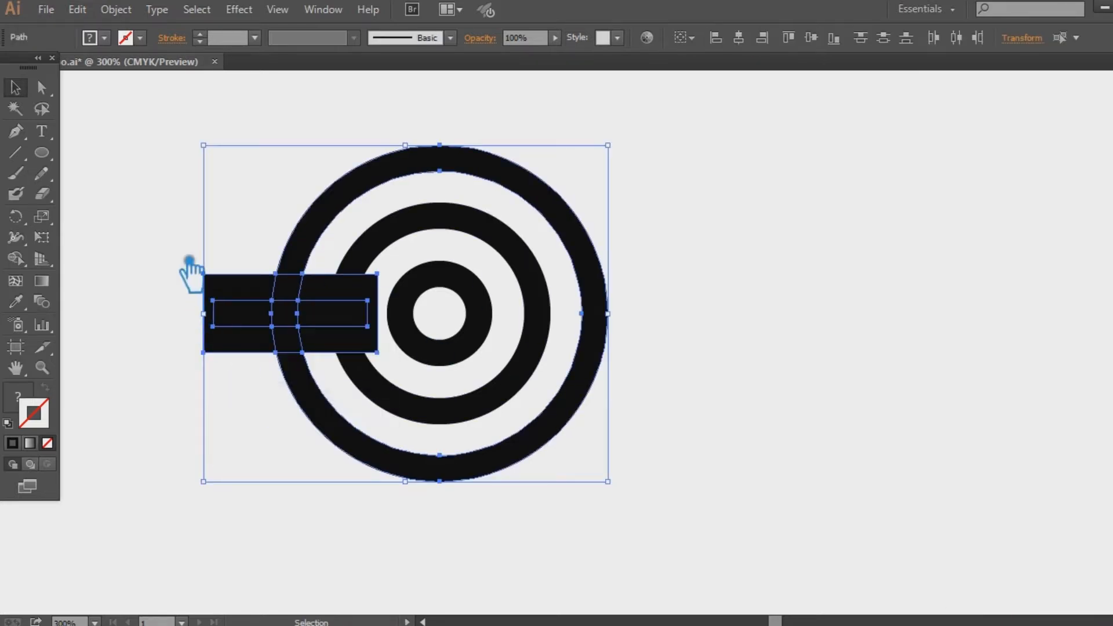
left_click(182, 244)
Step: Delete the divided pieces around the narrow bar and outside the outer ring, leaving a gap above and below the bar
left_click(252, 310)
key("Delete")
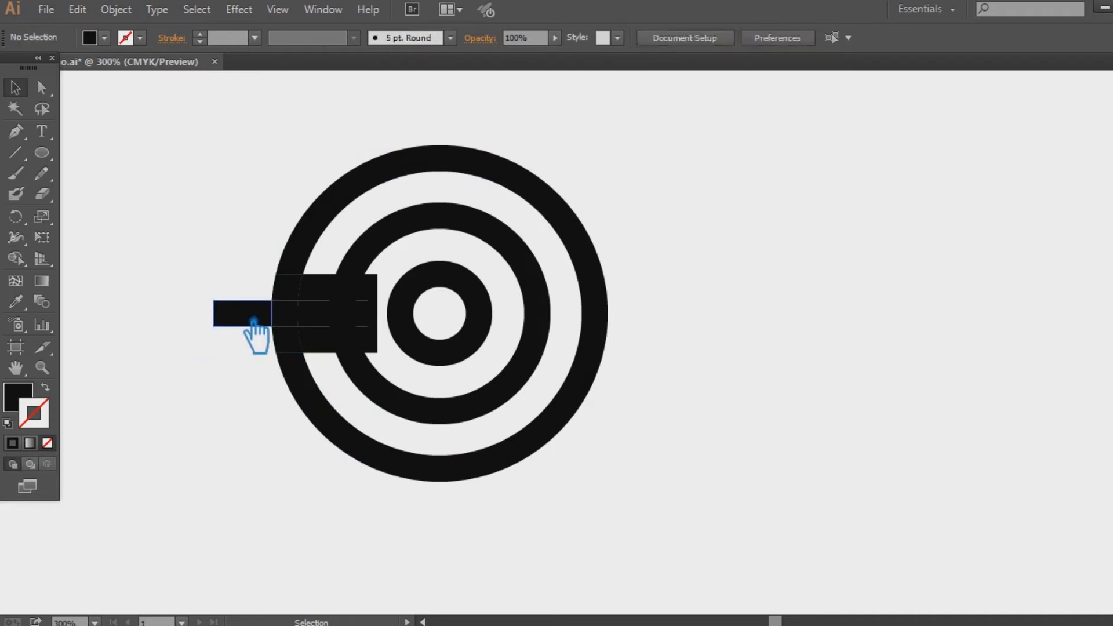
left_click(254, 318)
key("Delete")
left_click(292, 293)
key("Delete")
left_click(319, 290)
key("Delete")
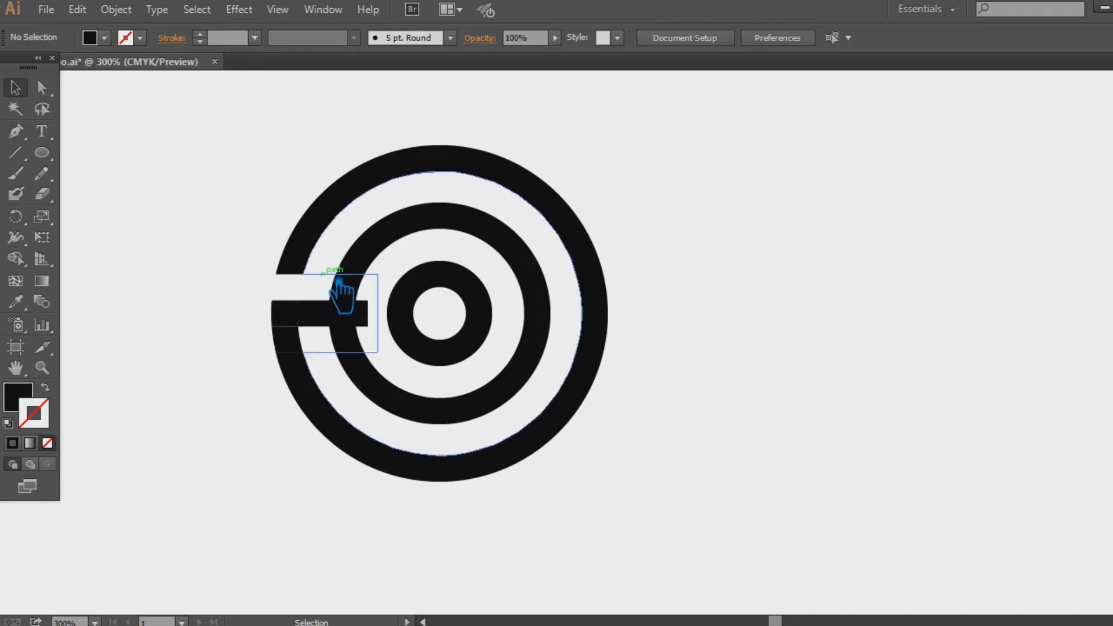
left_click(338, 280)
key("Delete")
left_click(301, 348)
key("Delete")
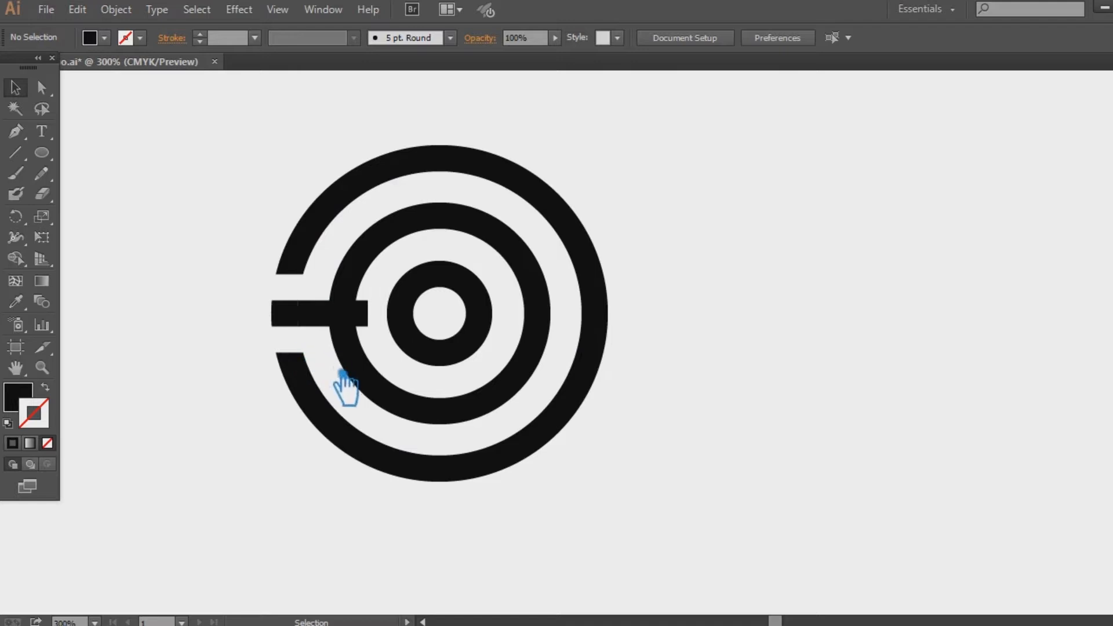
Step: Unite the two remaining pieces of the narrow bar into one shape
left_click(381, 317)
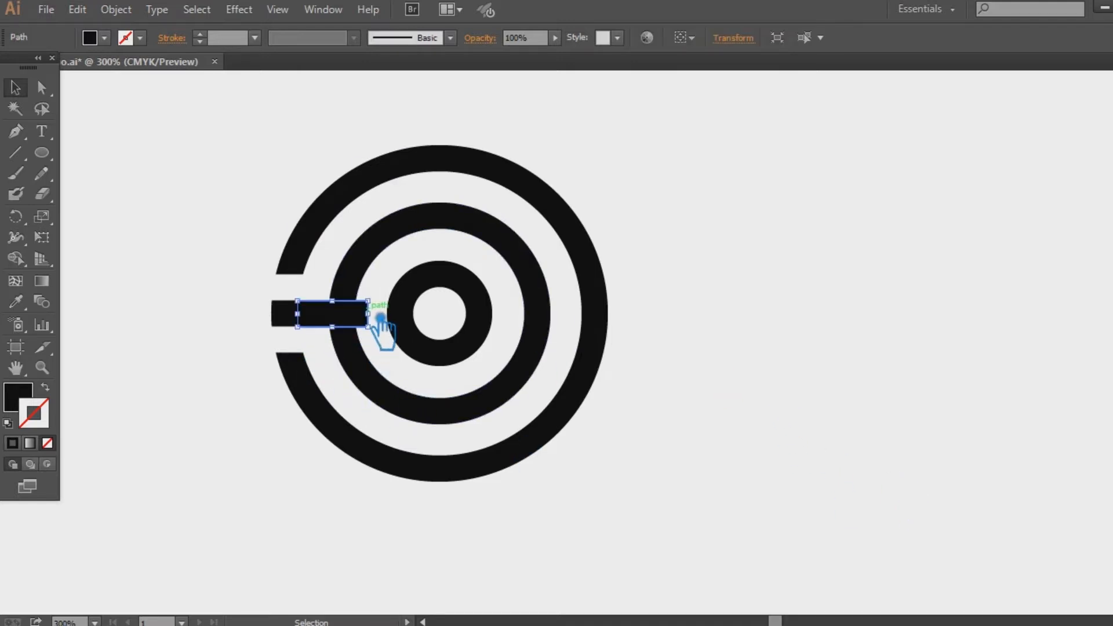
left_click(295, 320, "shift")
key("ctrl+shift+F9")
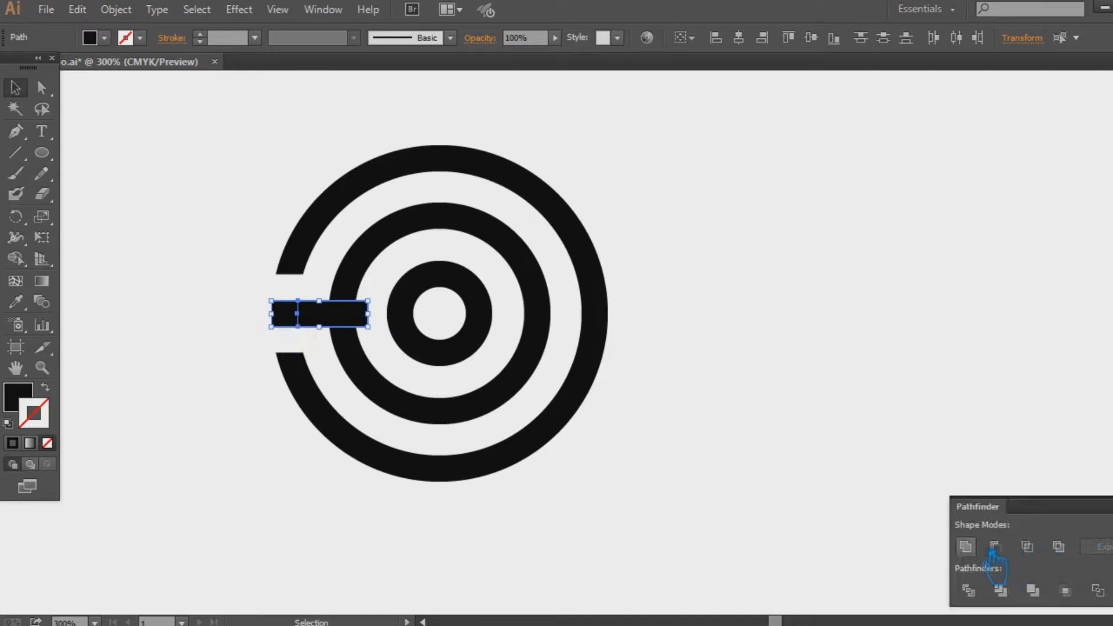
left_click(966, 546)
Step: Remove the extra anchor points along the edges of the united bar
key("p")
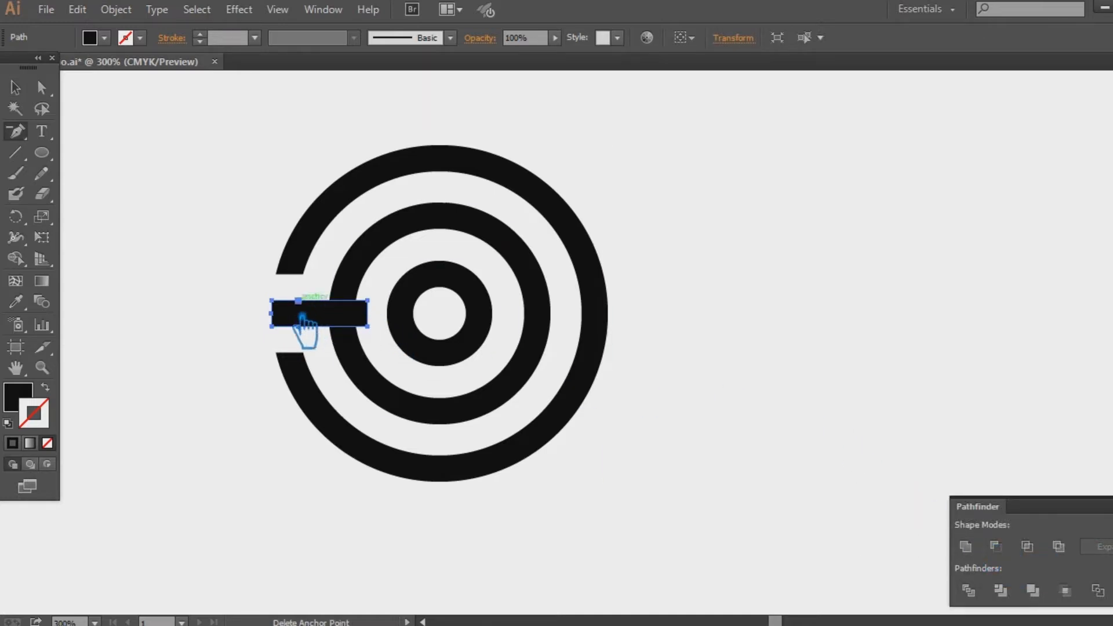
left_click(271, 313)
left_click(298, 300)
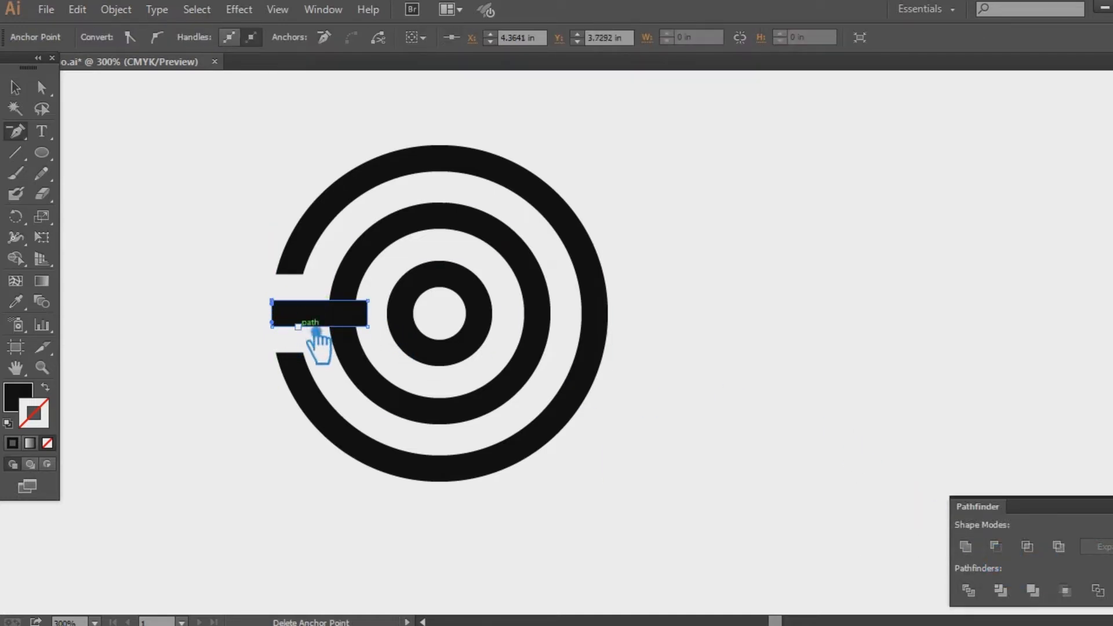
left_click(15, 87)
left_click(60, 118)
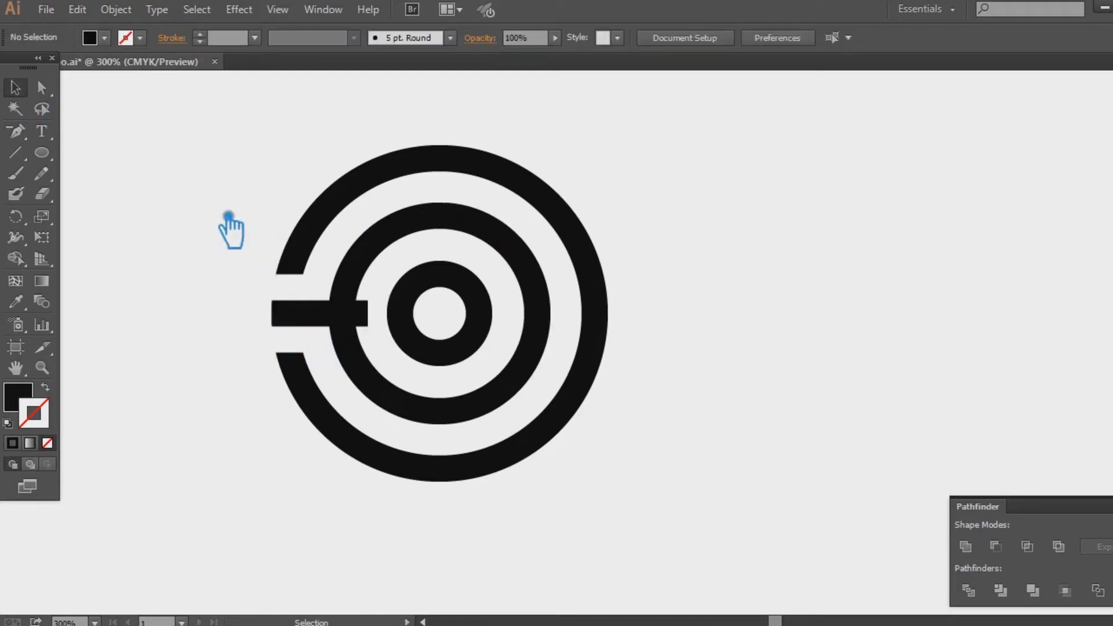
Step: Shorten the bar's inner end so it stops within the middle ring's thickness
left_click(383, 324)
left_click_drag(383, 315, 364, 316)
left_click(748, 342)
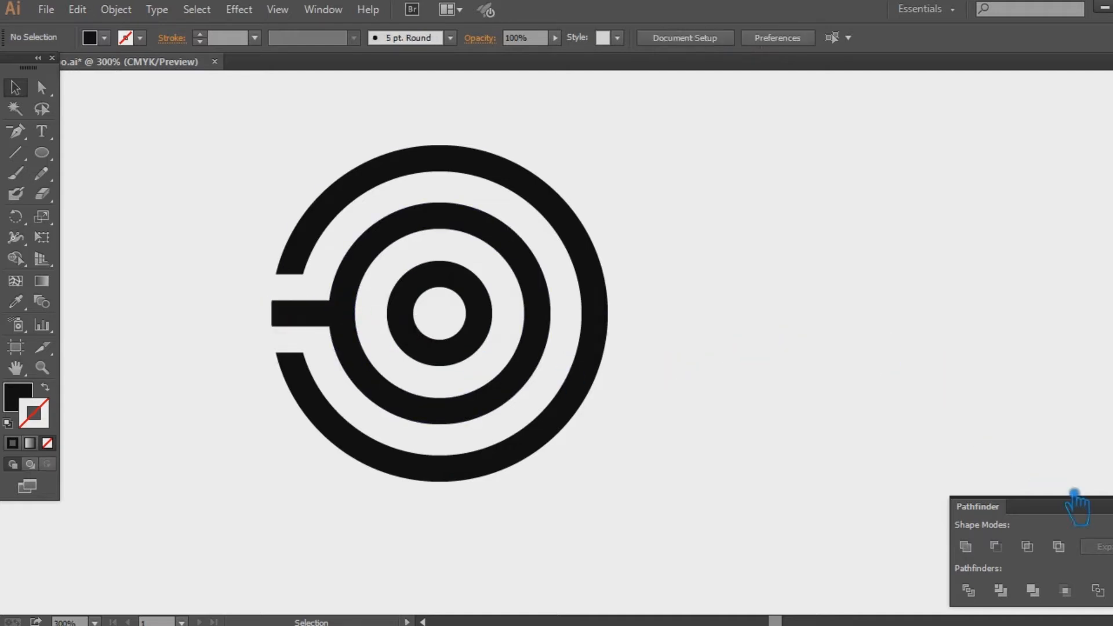
key("ctrl+shift+F9")
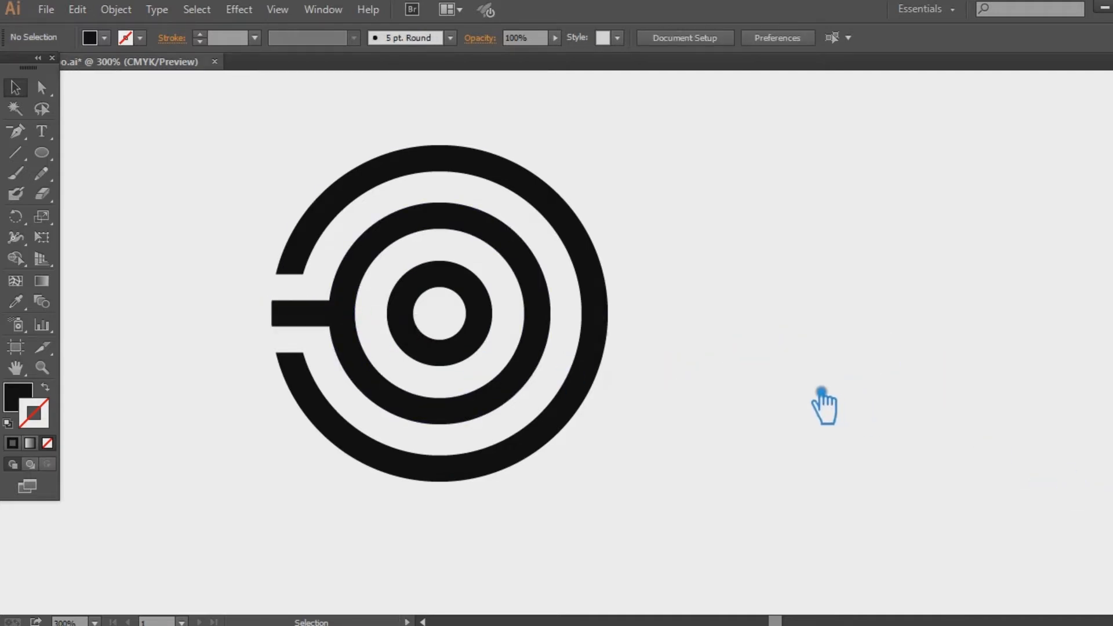
Step: Copy the bar to the right half of the rings and lengthen it from the innermost ring to just past the outermost ring
left_click(311, 323)
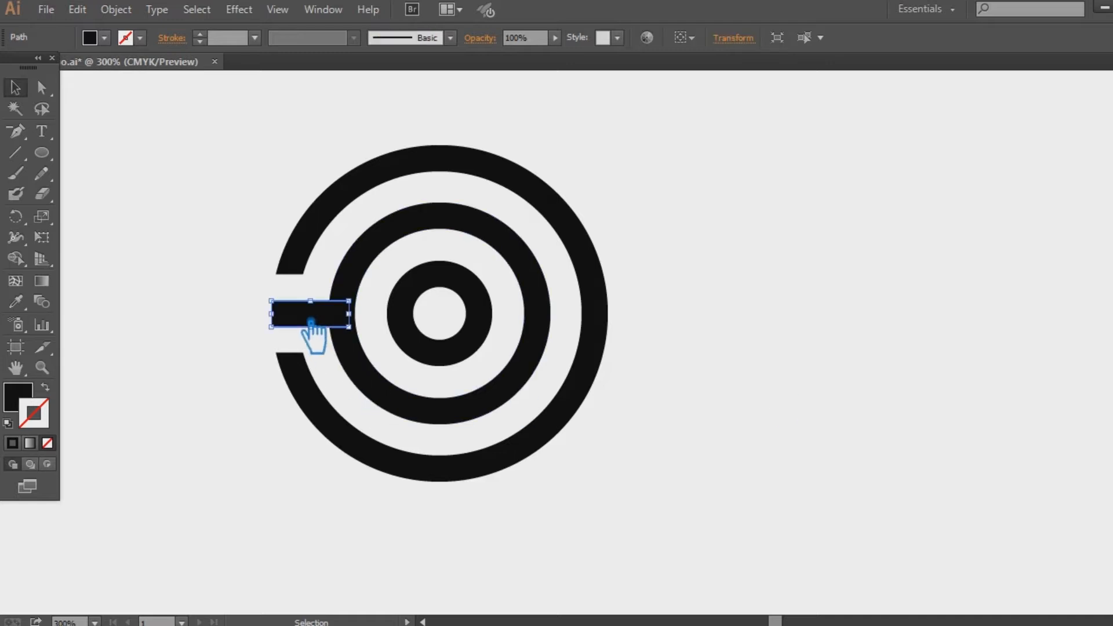
left_click(778, 322)
left_click_drag(311, 319, 485, 322)
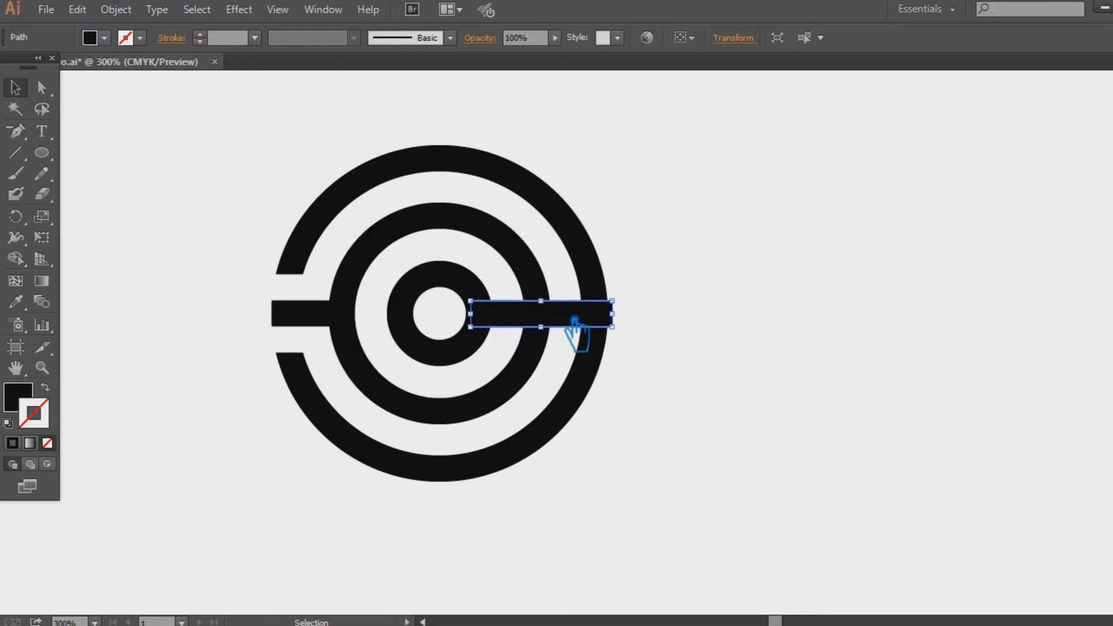
Step: Offset the right-hand bar's path by 0.1389 in with Miter joins and a miter limit of 4
left_click(116, 10)
mouse_move(173, 368)
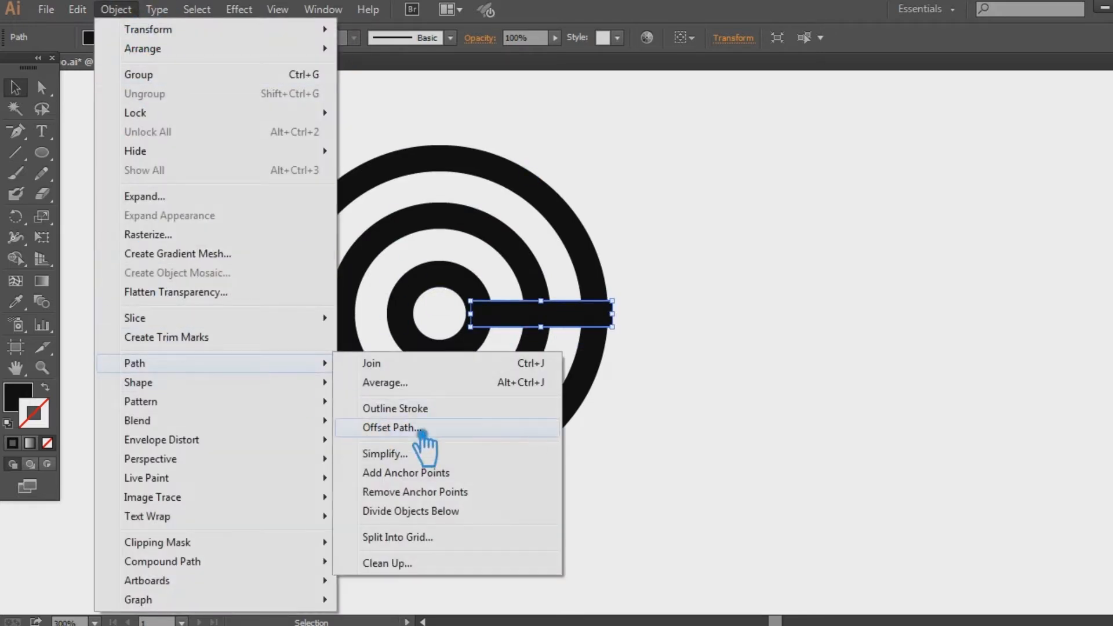
left_click(392, 428)
left_click(693, 232)
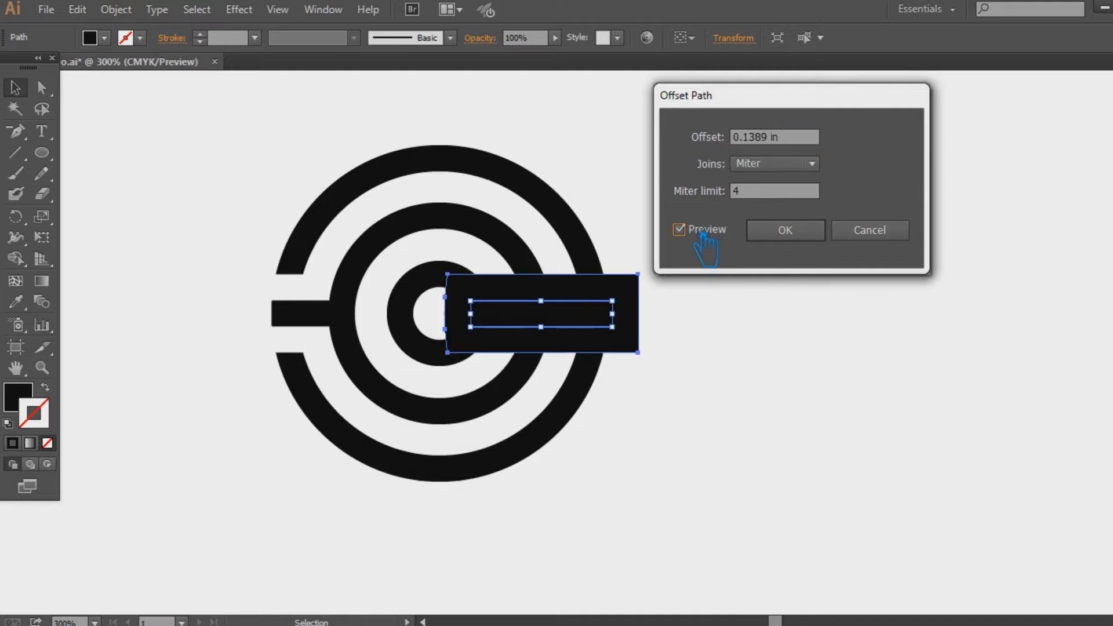
left_click(812, 235)
Step: Divide the right-hand offset bar and the middle ring with Pathfinder
left_click(532, 257, "shift")
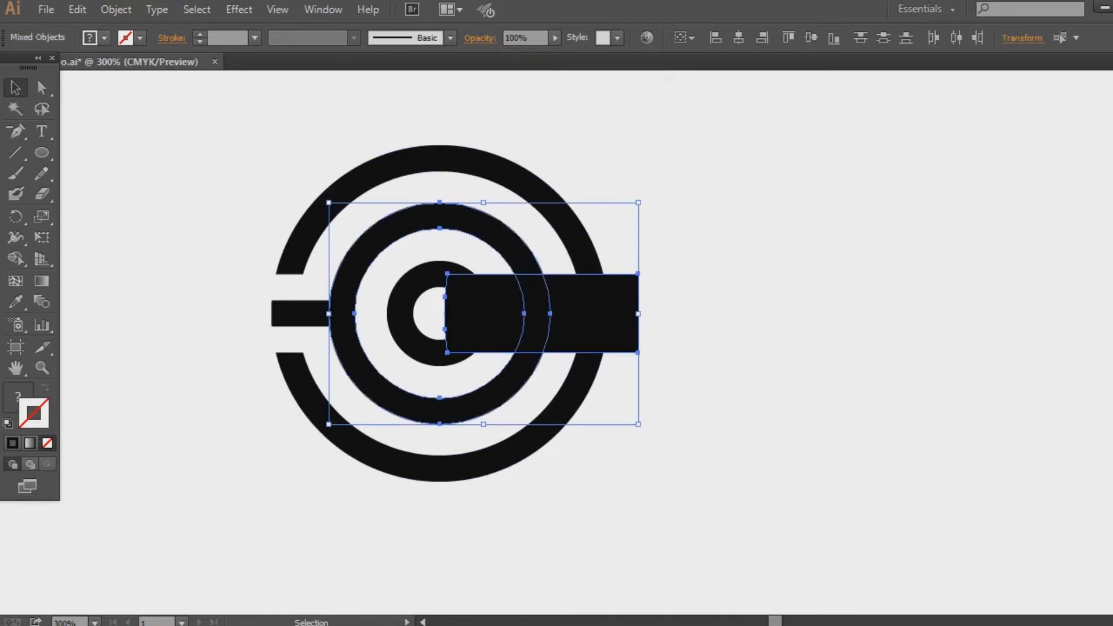
key("ctrl+shift+F9")
left_click(970, 590)
key("ctrl+shift+F9")
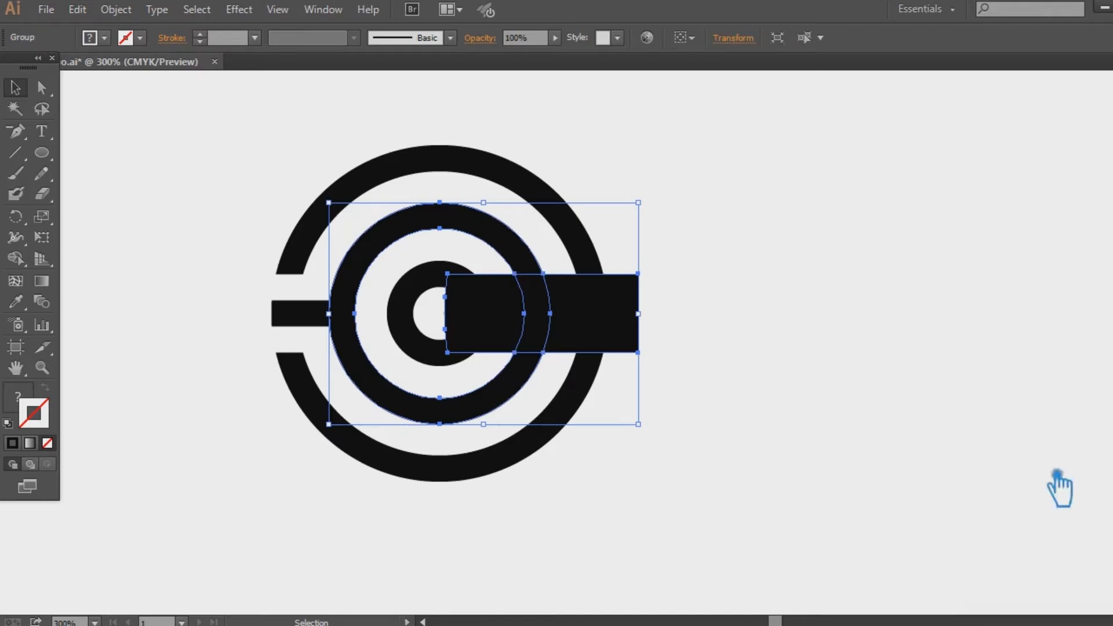
Step: Ungroup the divided right-hand shapes and delete the offset pieces around the bar, opening a gap in the middle ring
left_click(613, 314)
right_click(641, 296)
left_click(650, 388)
left_click(644, 307)
left_click(644, 307)
key("Delete")
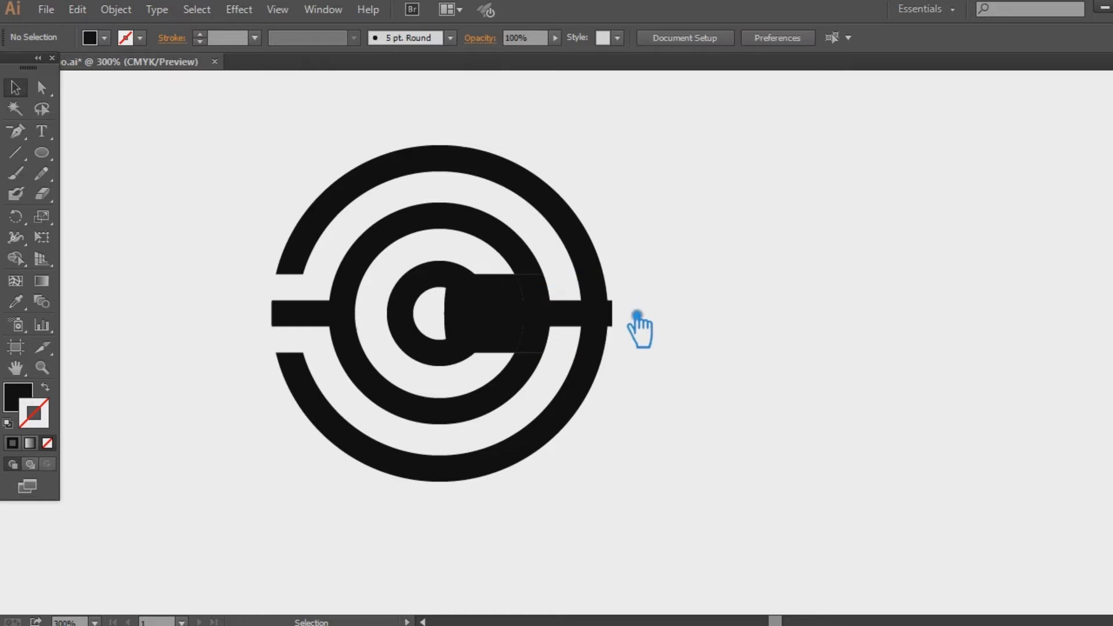
left_click(548, 292)
key("Delete")
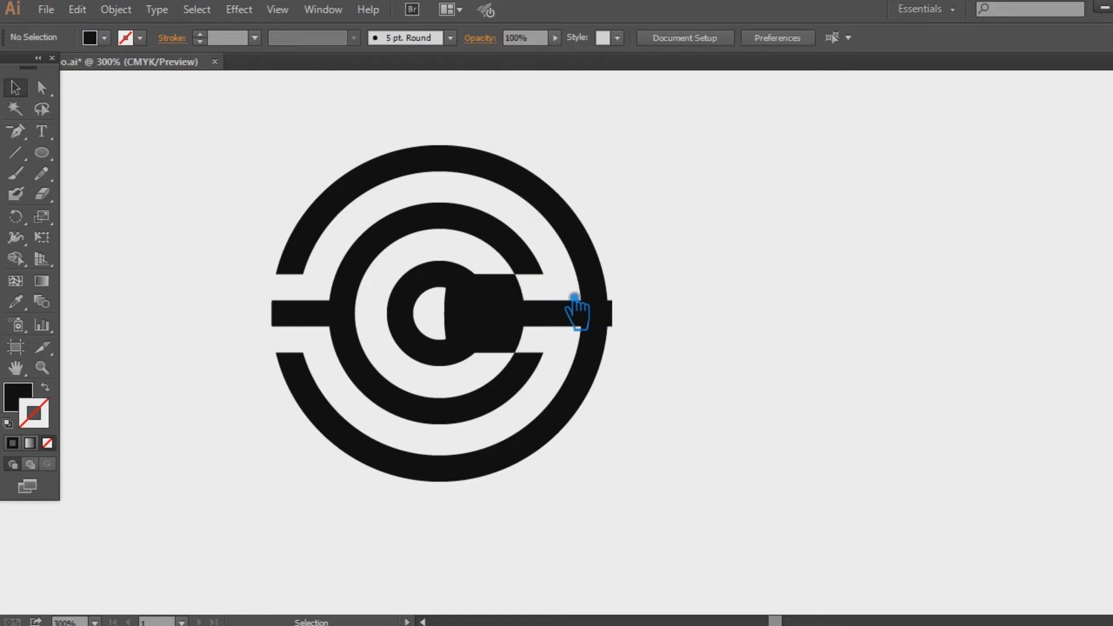
left_click(516, 292)
key("Delete")
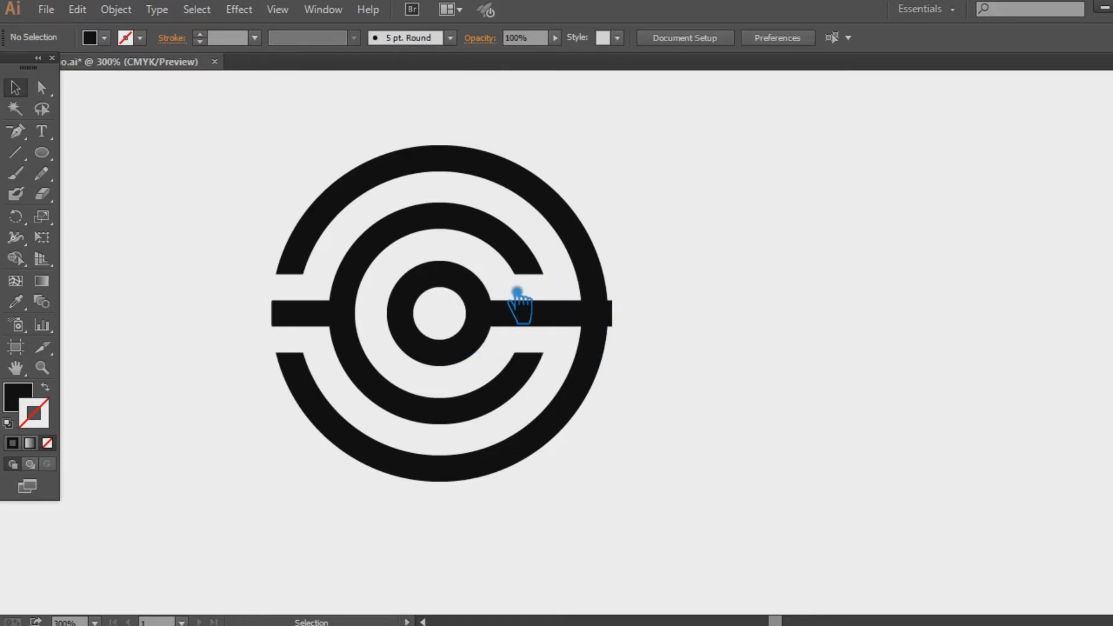
Step: Shorten the right-hand bar's outer end so it stops within the outermost ring's thickness
left_click(622, 318)
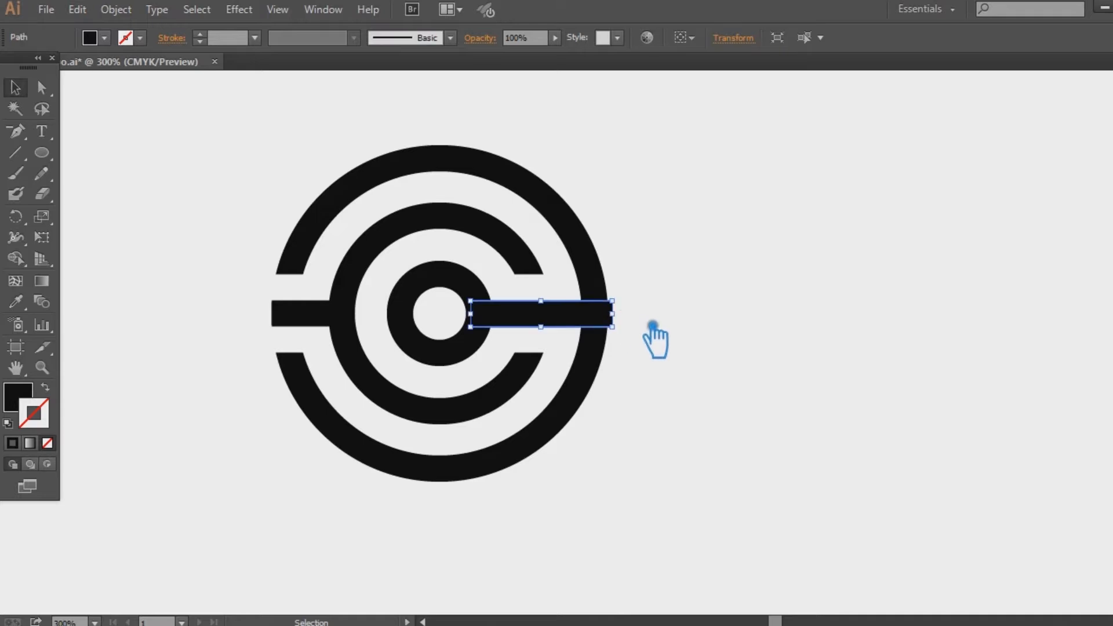
left_click_drag(622, 316, 614, 323)
left_click(691, 327)
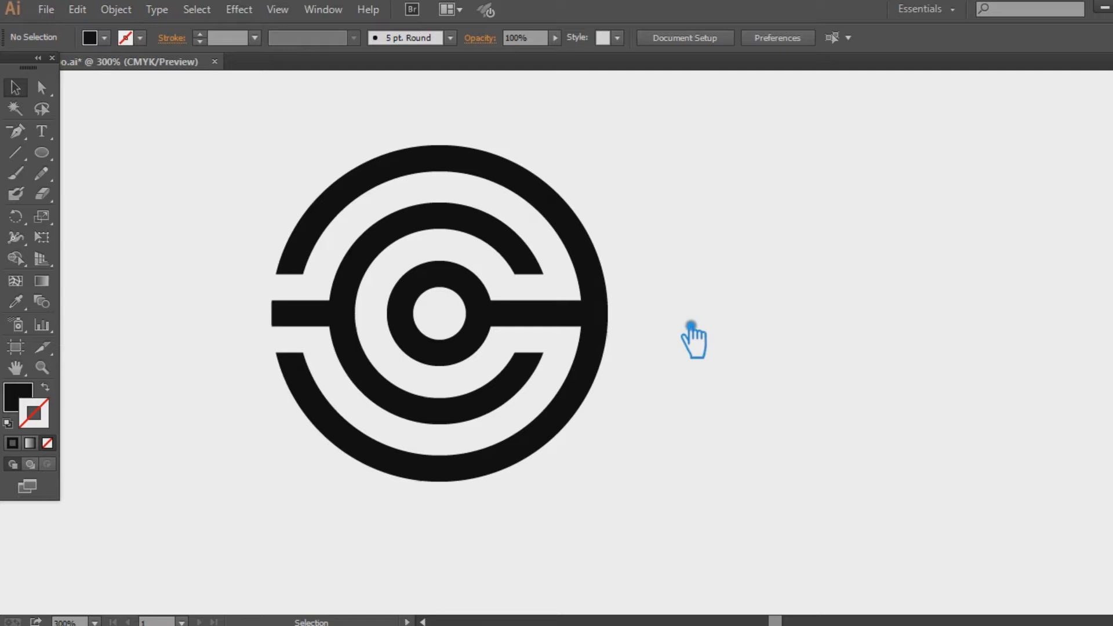
Step: Draw a small circle slightly taller than the bar at the left bar's outer end, centred on the bar's axis
left_click_drag(41, 153, 119, 200)
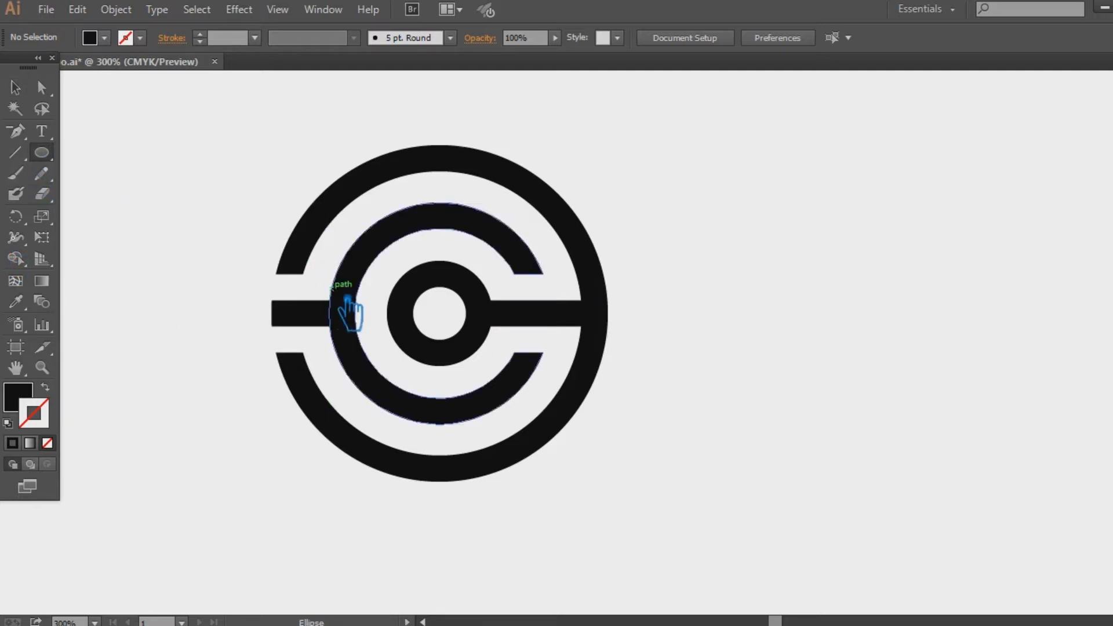
left_click_drag(298, 322, 312, 337)
key("ctrl+shift+a")
key("ctrl+plus")
key("ctrl+plus")
left_click_drag(732, 330, 1110, 340)
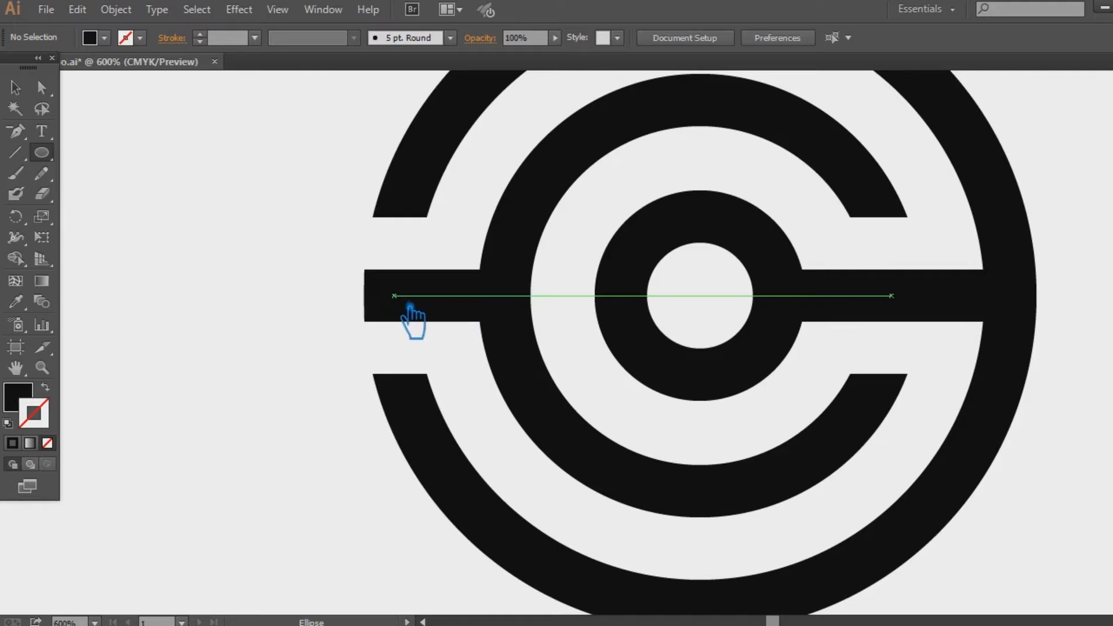
left_click_drag(396, 295, 447, 318)
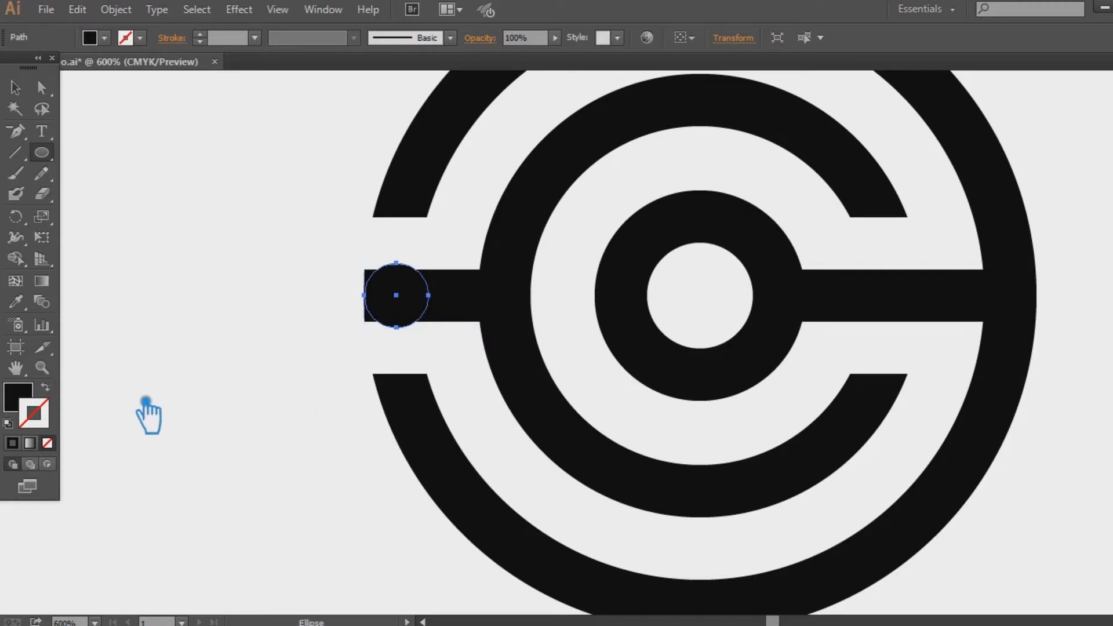
left_click(16, 88)
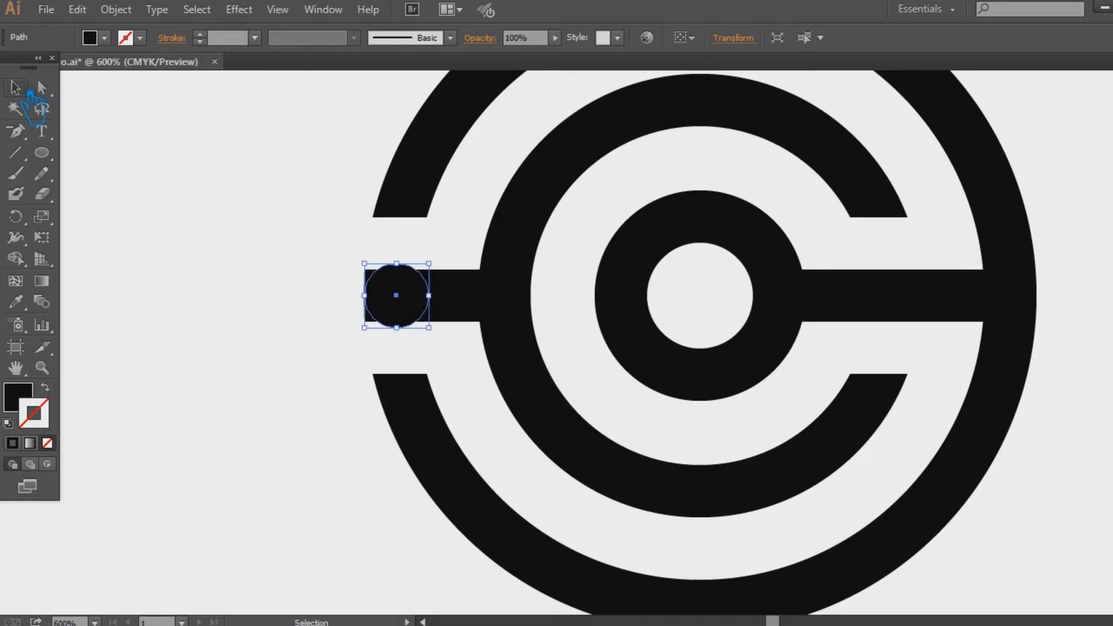
left_click(135, 258)
Step: Align the small circle's outer edge flush with the left bar's outer end
key("ctrl+plus")
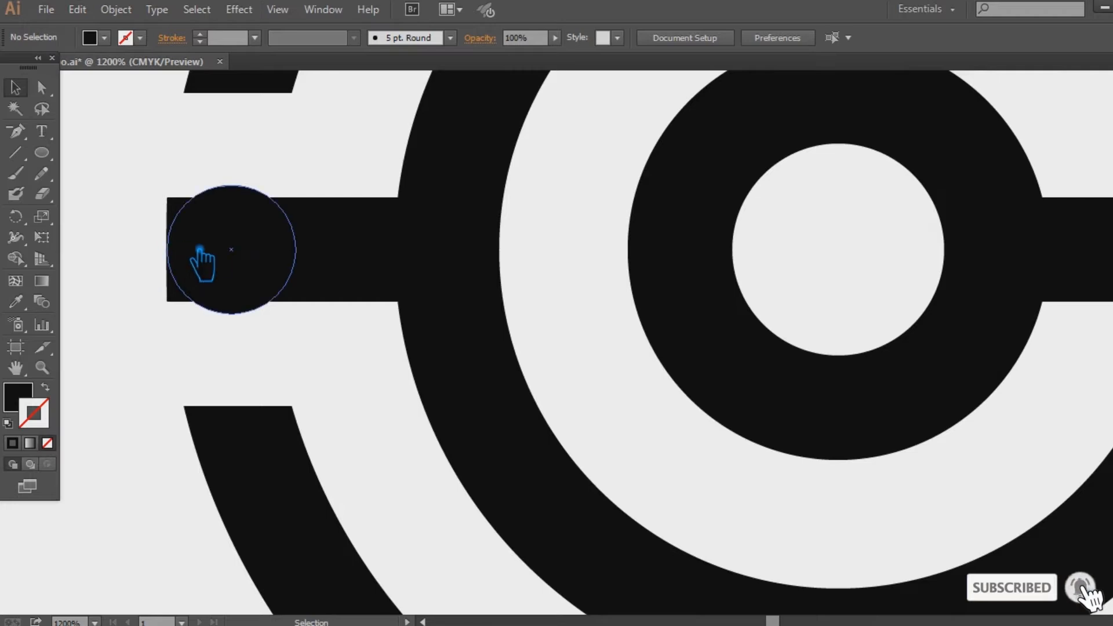
left_click_drag(202, 250, 414, 270)
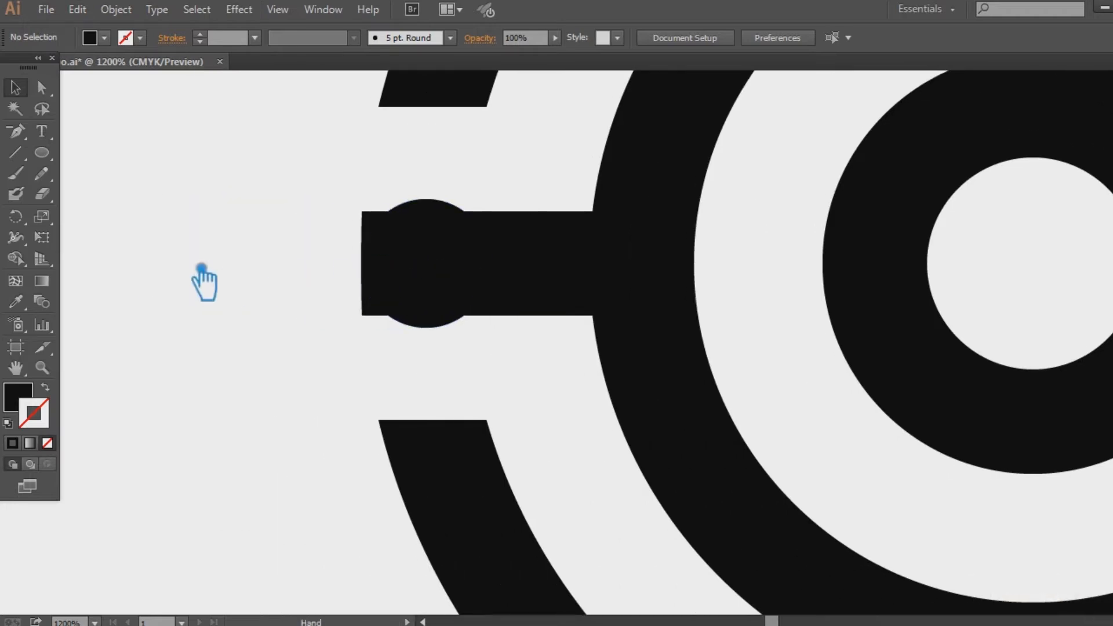
left_click(458, 290)
left_click_drag(728, 340, 656, 326)
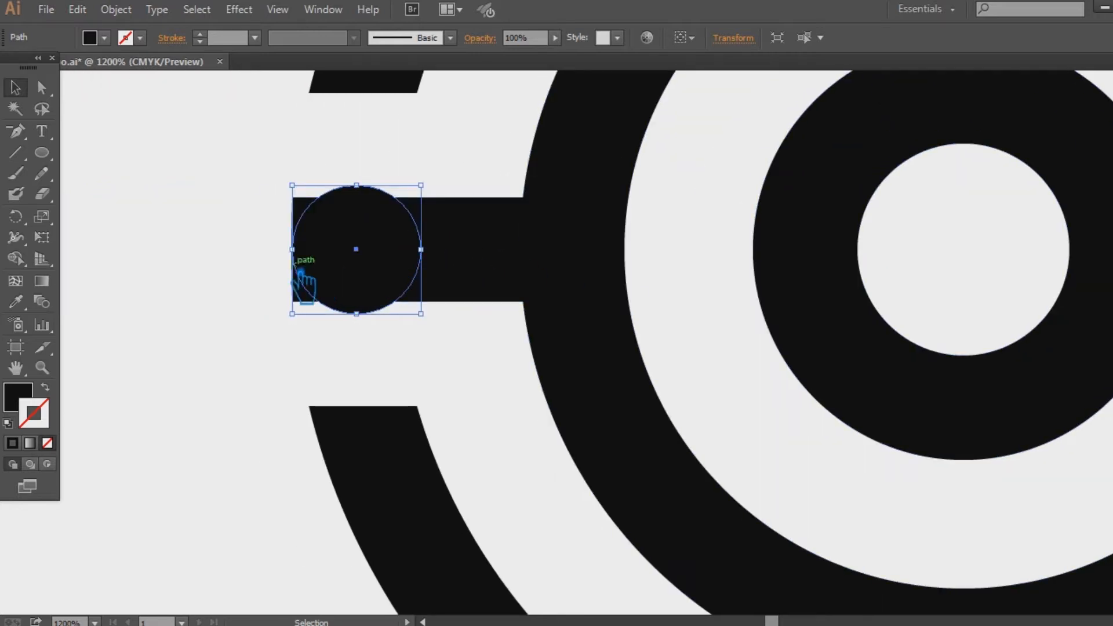
left_click_drag(198, 267, 794, 409)
key("ctrl+plus")
key("ctrl+plus")
key("ctrl+plus")
left_click(340, 332)
left_click_drag(584, 329, 582, 329)
left_click(346, 334)
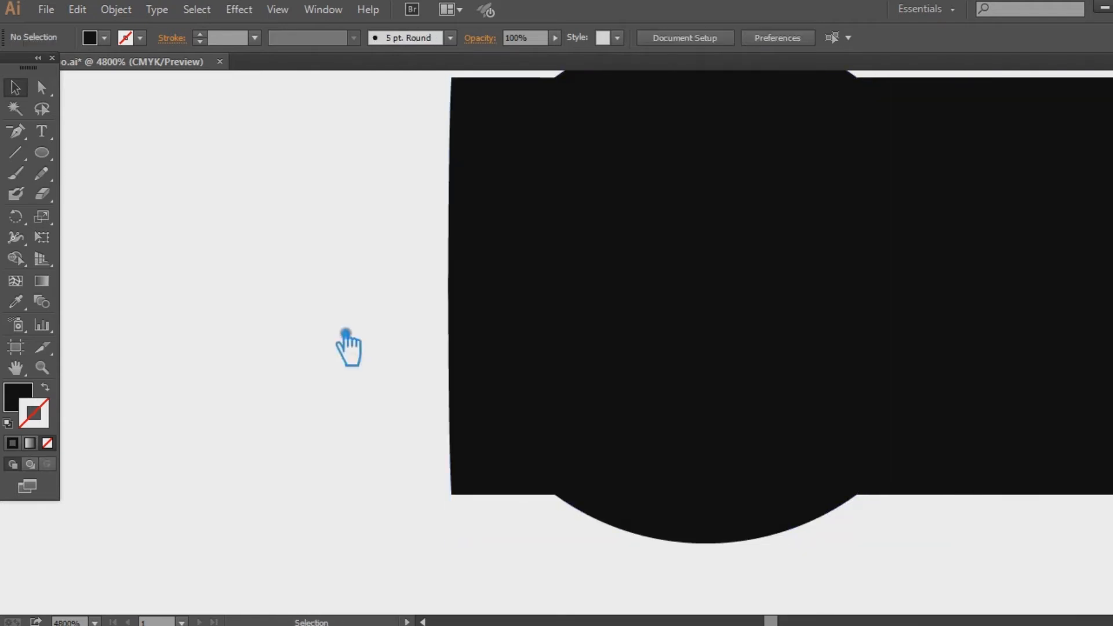
key("ctrl+minus")
key("ctrl+minus")
left_click_drag(348, 335, 117, 293)
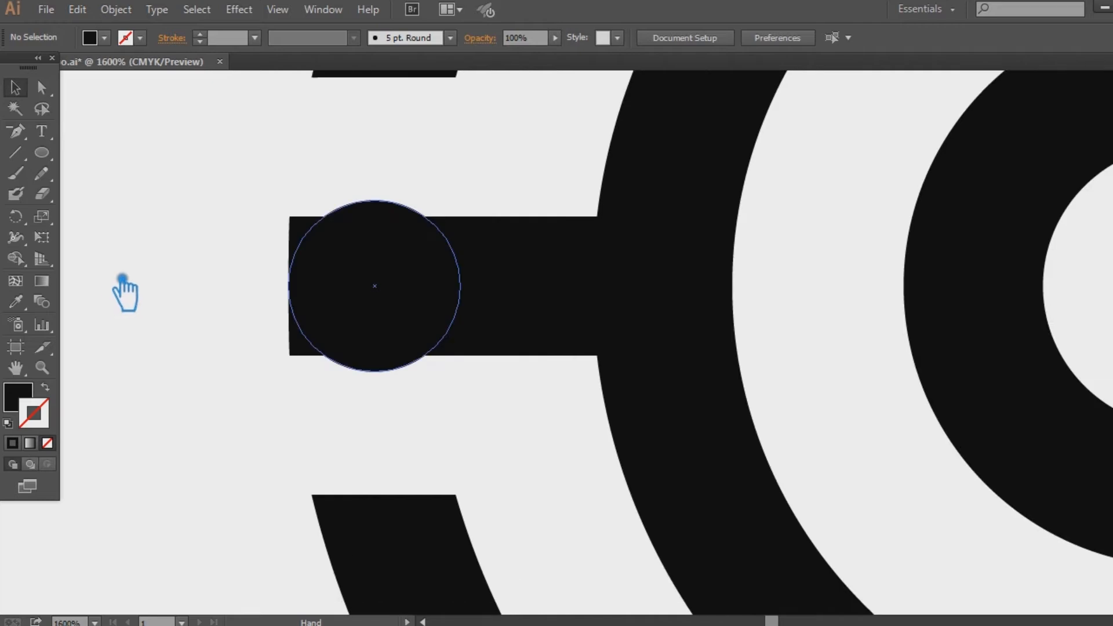
Step: Divide the left bar and the small circle with Pathfinder
left_click(551, 303)
left_click(386, 226, "shift")
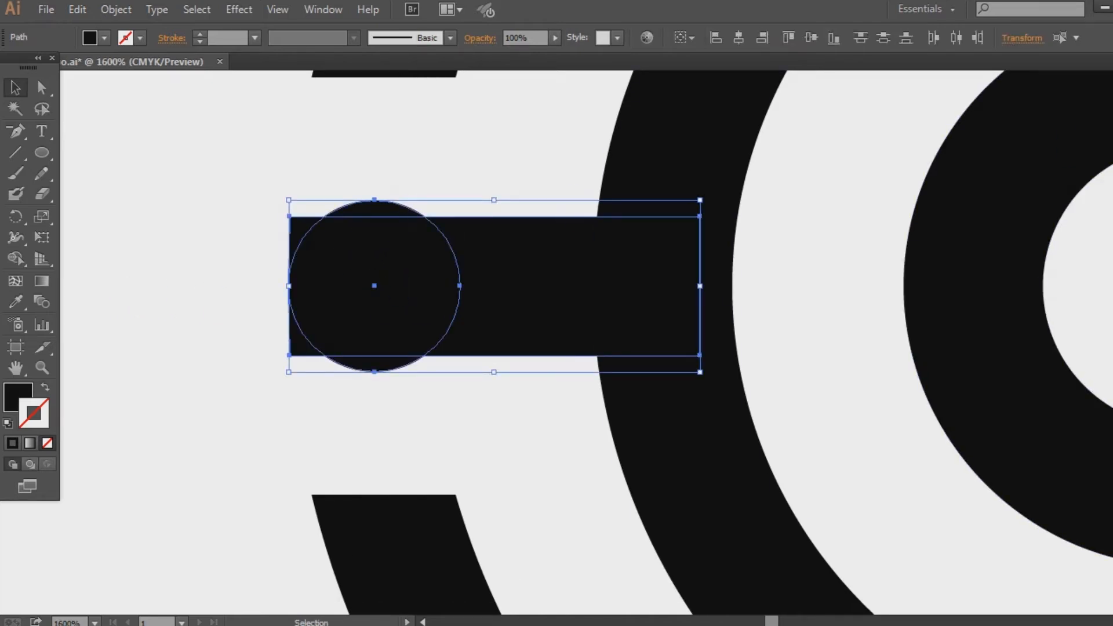
key("shift+ctrl+F9")
left_click(968, 591)
key("shift+ctrl+F9")
Step: Ungroup the divided shapes and delete the bar's two outer corner pieces that stick out beyond the circle
left_click(231, 281)
right_click(299, 232)
left_click(369, 337)
left_click(260, 264)
left_click(305, 234)
key("Delete")
left_click(299, 345)
key("Delete")
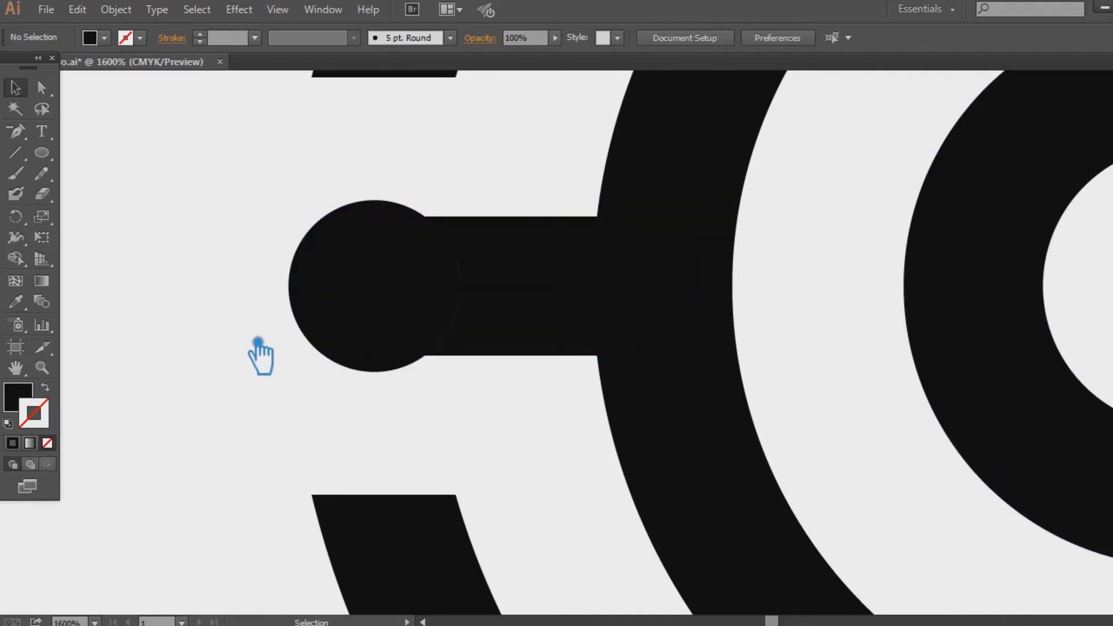
Step: Unite the pieces of the small left circle into one shape with Pathfinder
key("ctrl+minus")
key("ctrl+minus")
key("ctrl+minus")
key("ctrl+minus")
left_click_drag(325, 308, 245, 310)
left_click(397, 346)
left_click(258, 356)
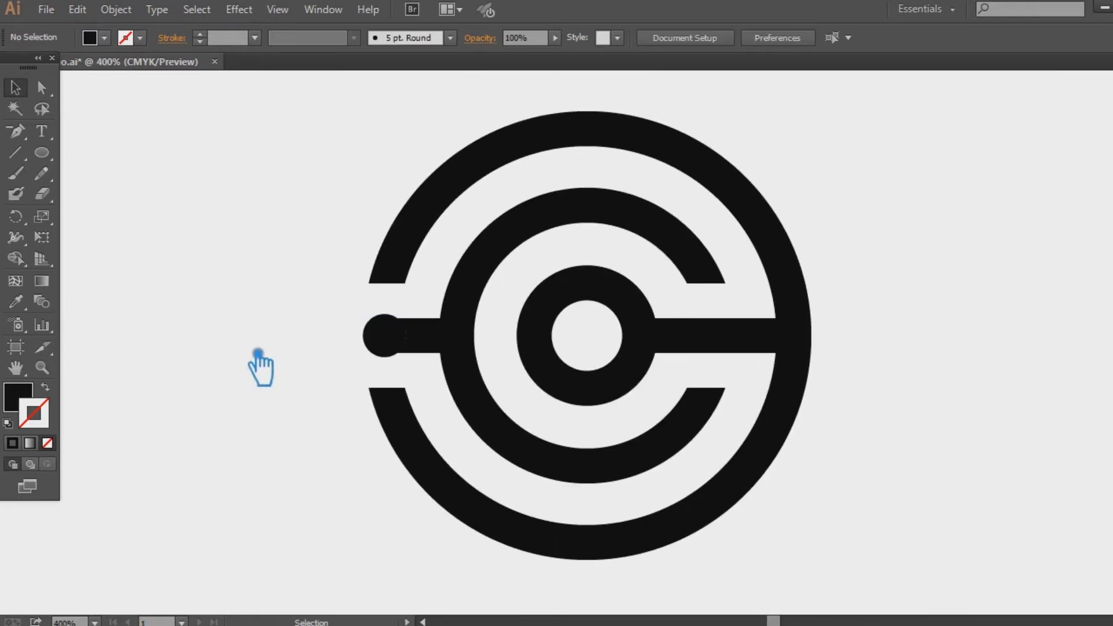
left_click(399, 329)
left_click(301, 367)
key("ctrl+plus")
left_click_drag(235, 305, 317, 390)
left_click_drag(258, 287, 302, 392)
key("ctrl+shift+F9")
left_click(970, 548)
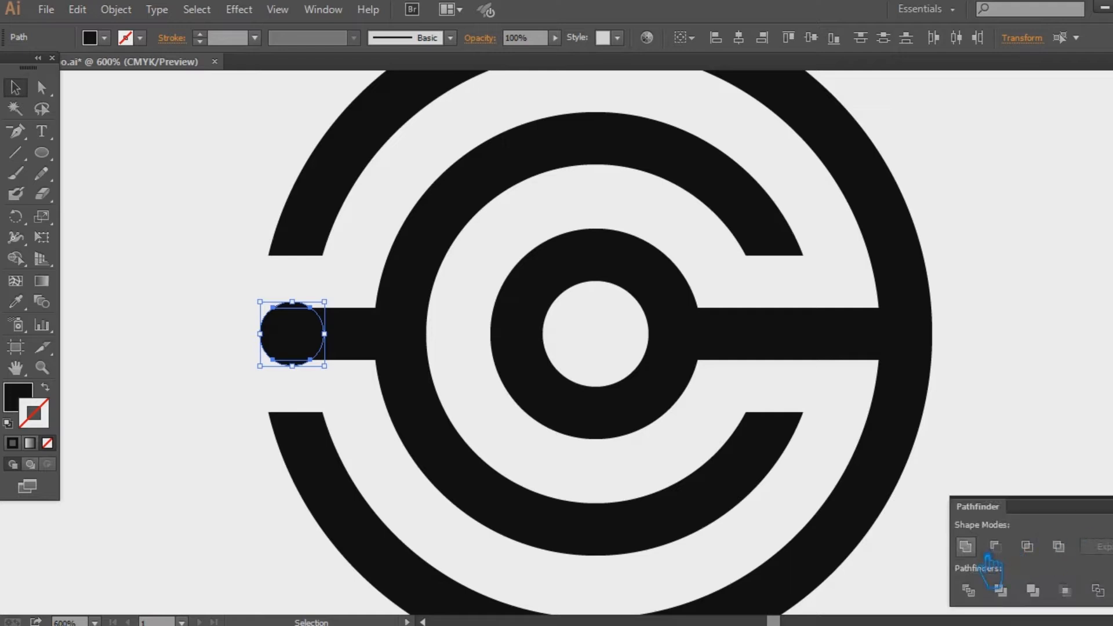
key("ctrl+shift+F9")
left_click(1101, 464)
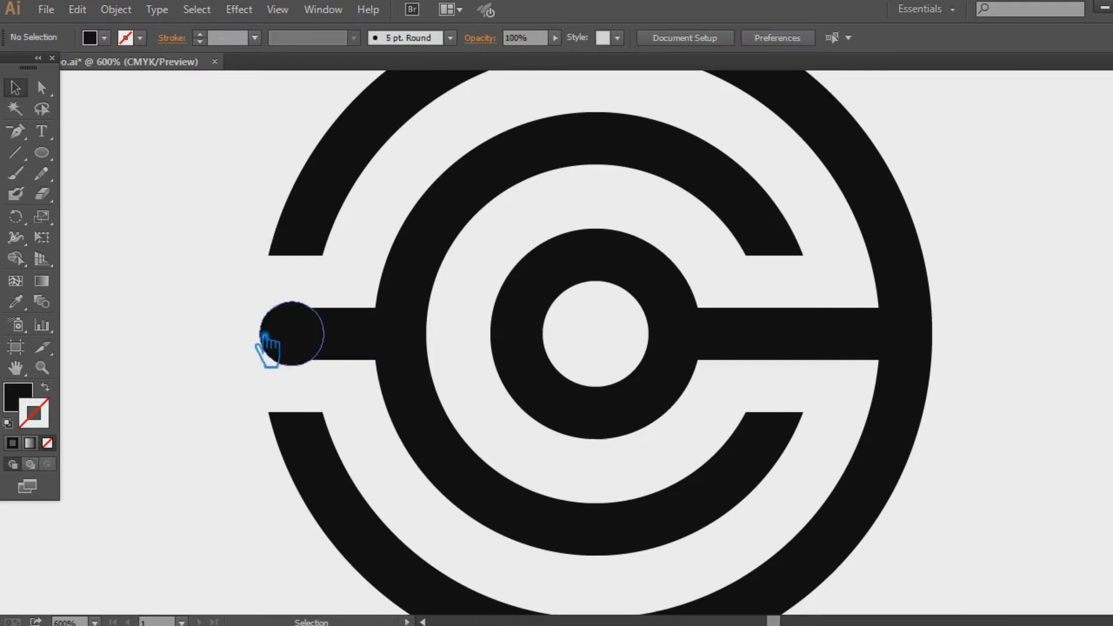
Step: Offset the small circle's path by 0.03 in with Miter joins and a miter limit of 4
left_click(293, 335)
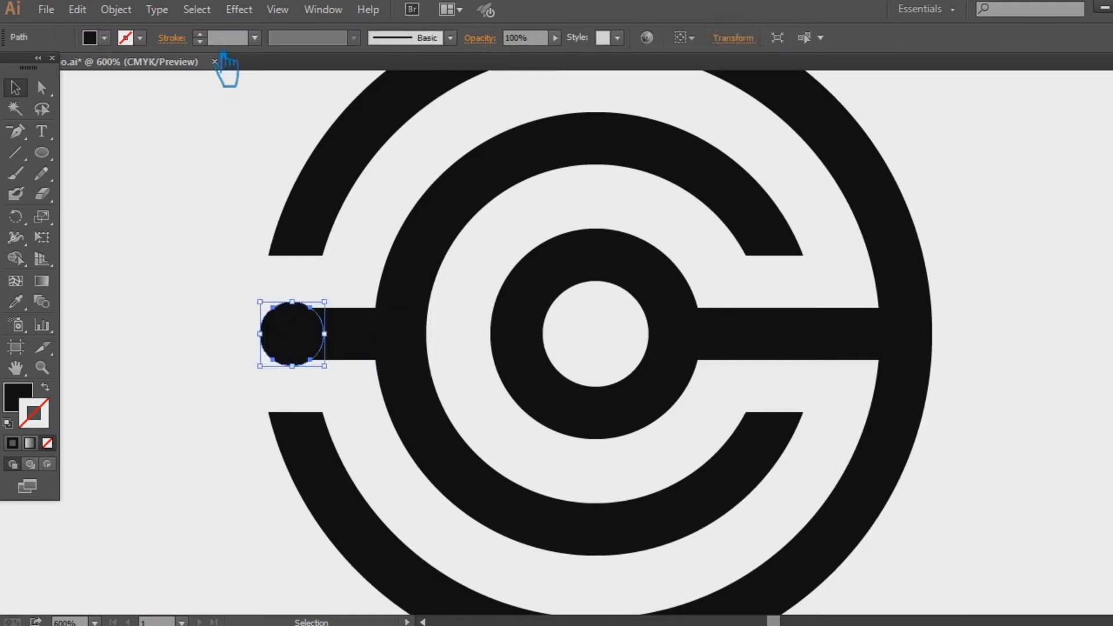
left_click(119, 10)
mouse_move(330, 367)
left_click(508, 424)
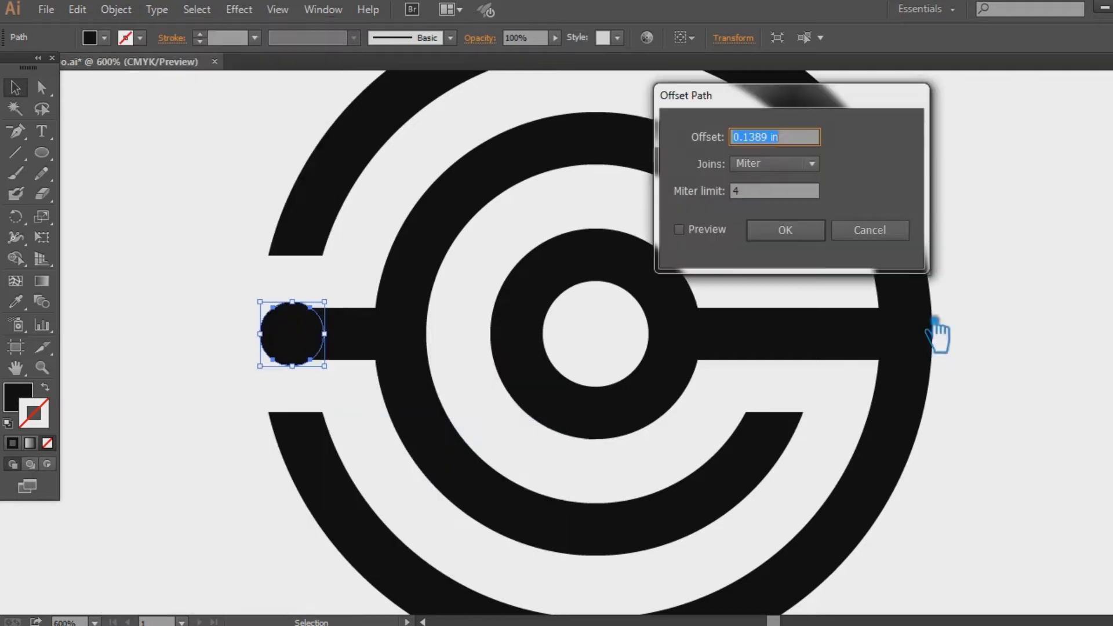
left_click(696, 230)
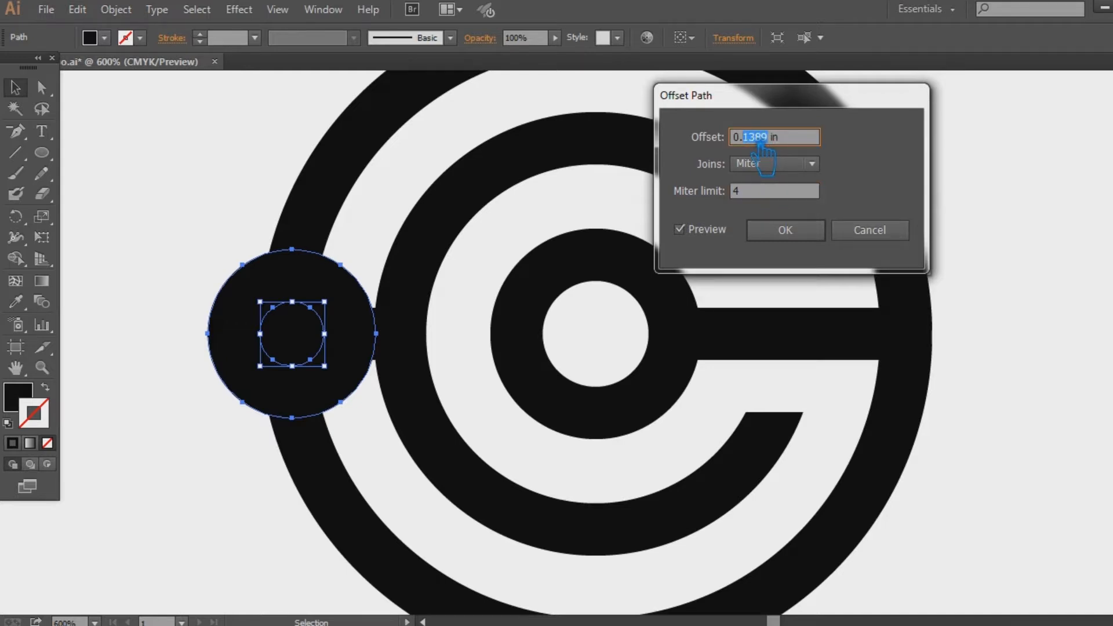
left_click(783, 191)
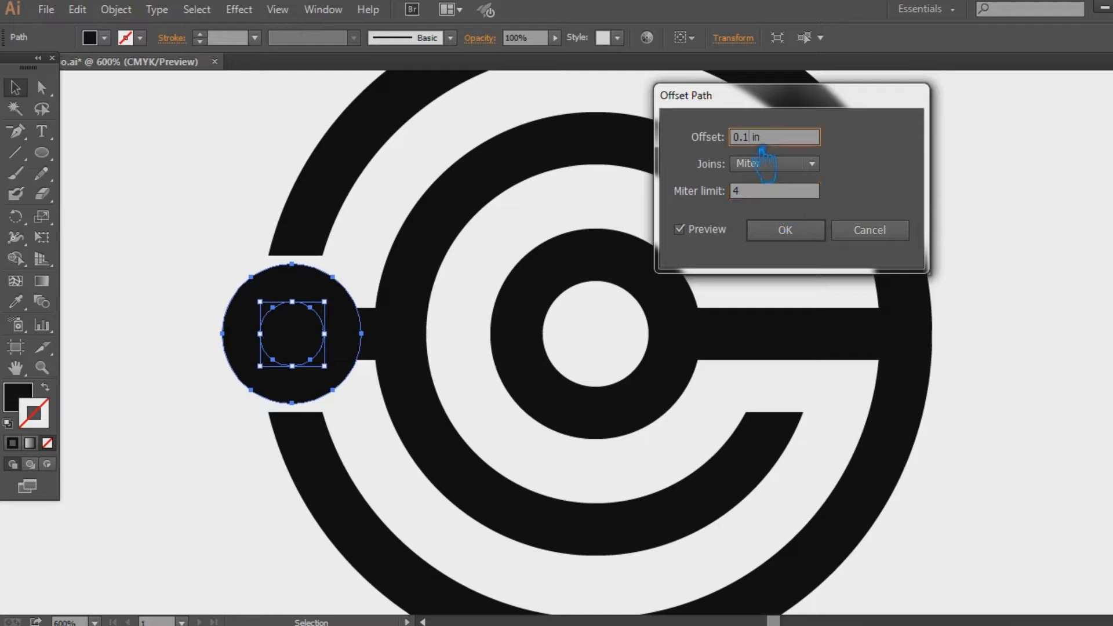
left_click(772, 193)
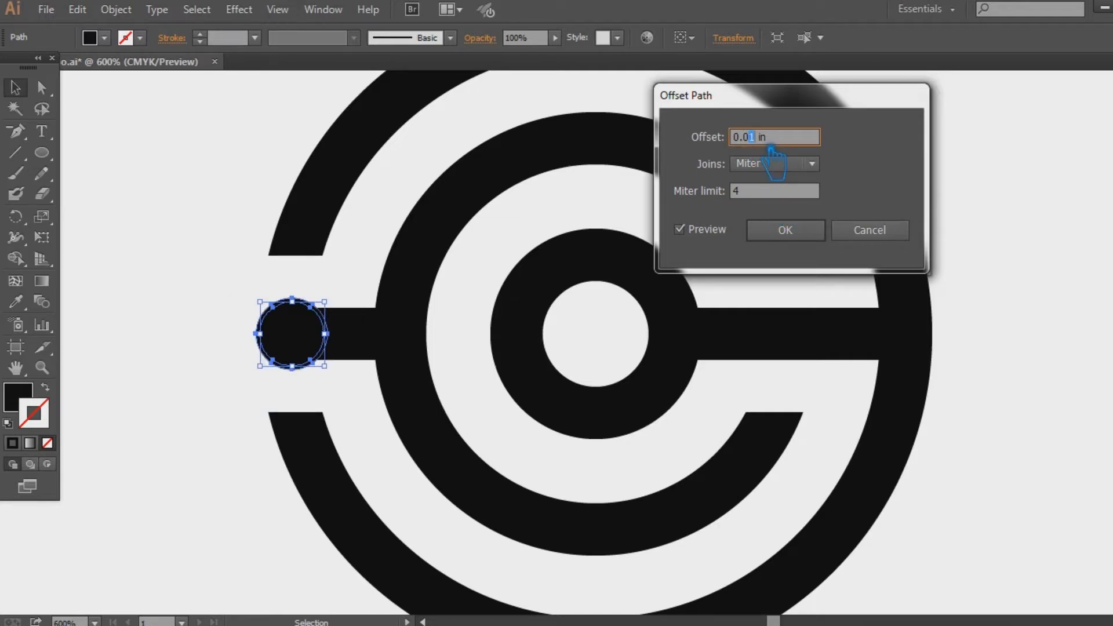
type("4")
left_click(773, 193)
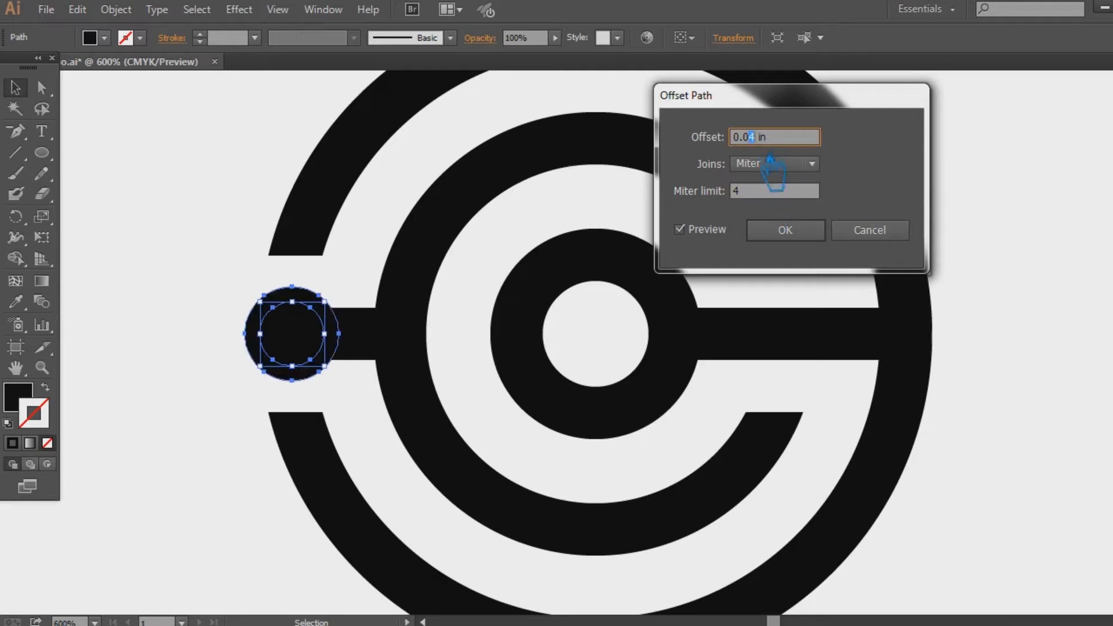
left_click(775, 195)
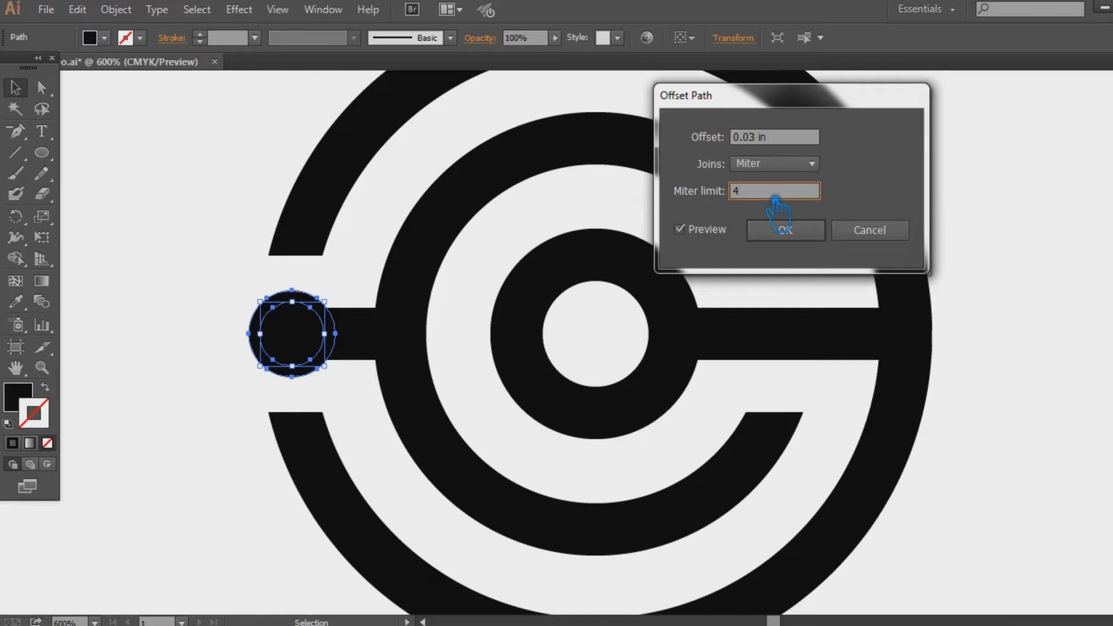
left_click(793, 228)
Step: Divide the small circle, its offset circle and the left bar with Pathfinder
left_click(236, 328)
left_click_drag(174, 281, 244, 306)
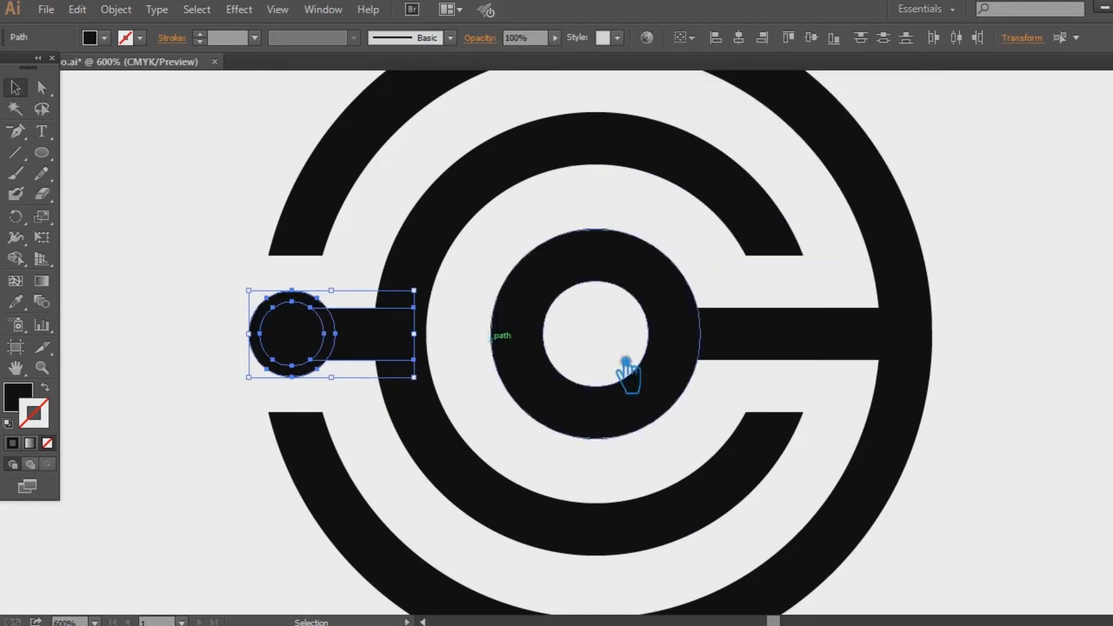
left_click(983, 593)
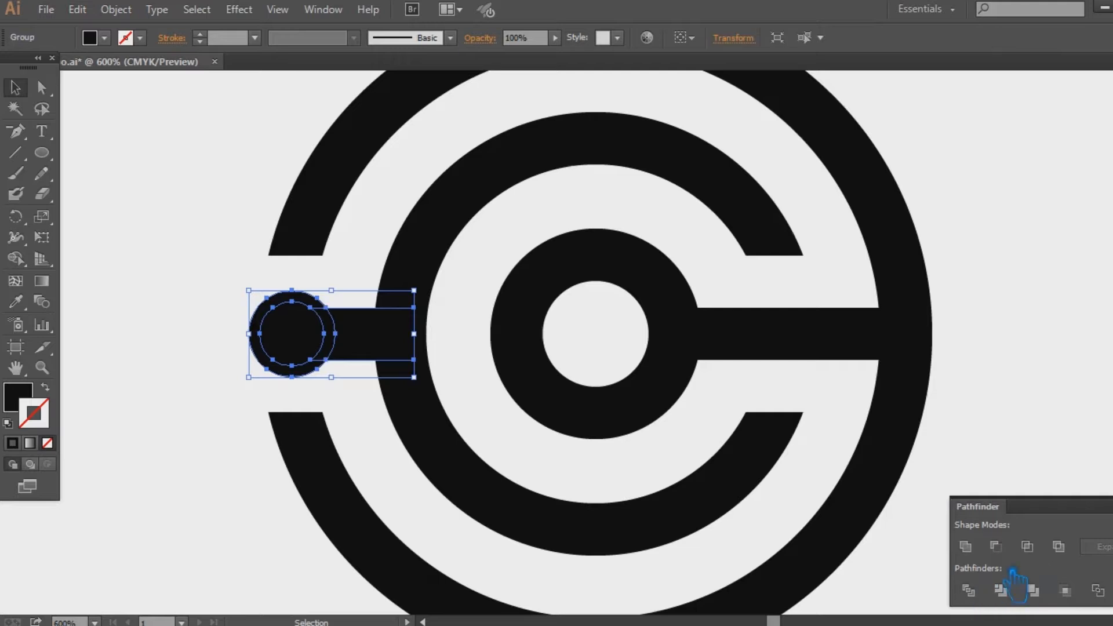
Step: Ungroup the divided shapes and delete the offset pieces around the small circle, leaving a thin gap before the bar
left_click(214, 339)
right_click(302, 296)
left_click(316, 400)
left_click(164, 256)
left_click(309, 304)
key("Delete")
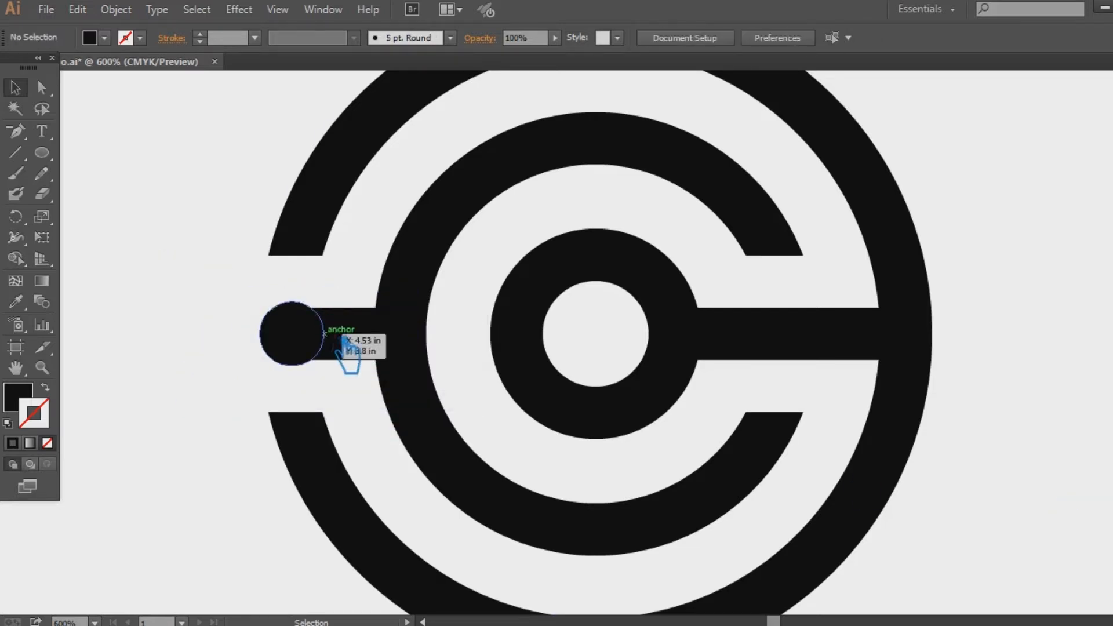
left_click(336, 334)
key("Delete")
Step: Save the logo document
left_click_drag(188, 244, 114, 273)
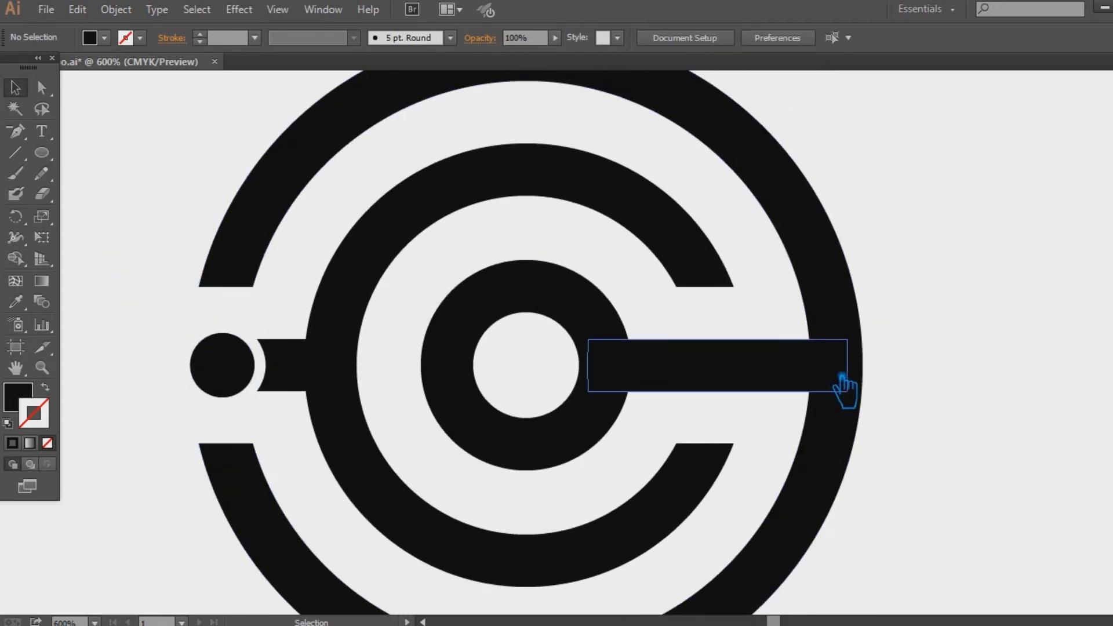
key("a")
key("ctrl+s")
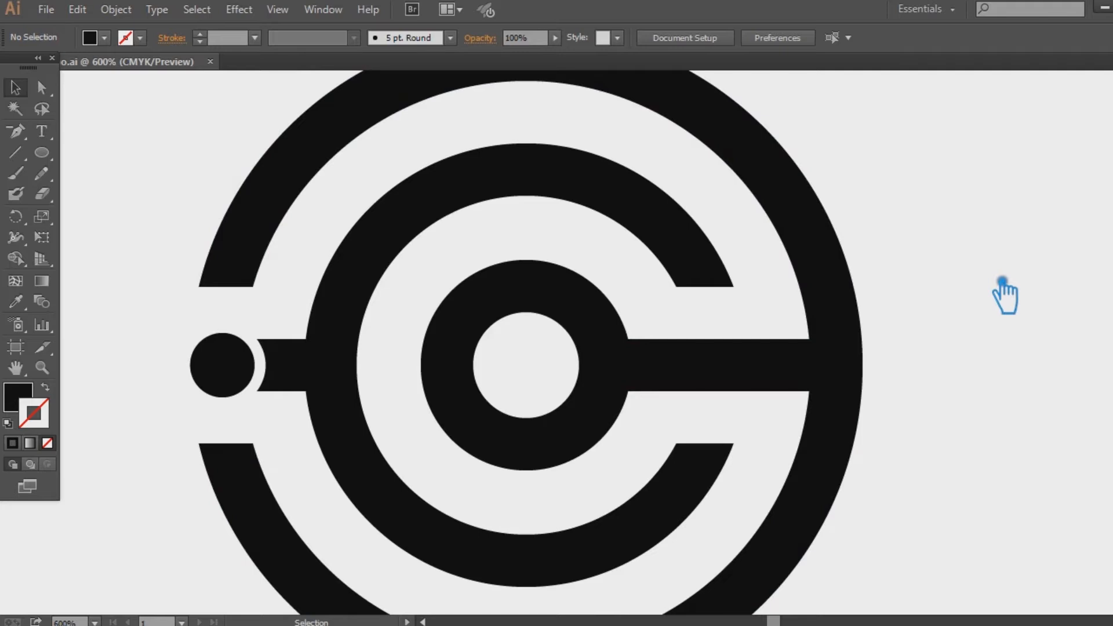
Step: Copy the small circle from the left bar onto the upper cut end of the middle ring
left_click(236, 382)
left_click_drag(235, 383, 719, 312)
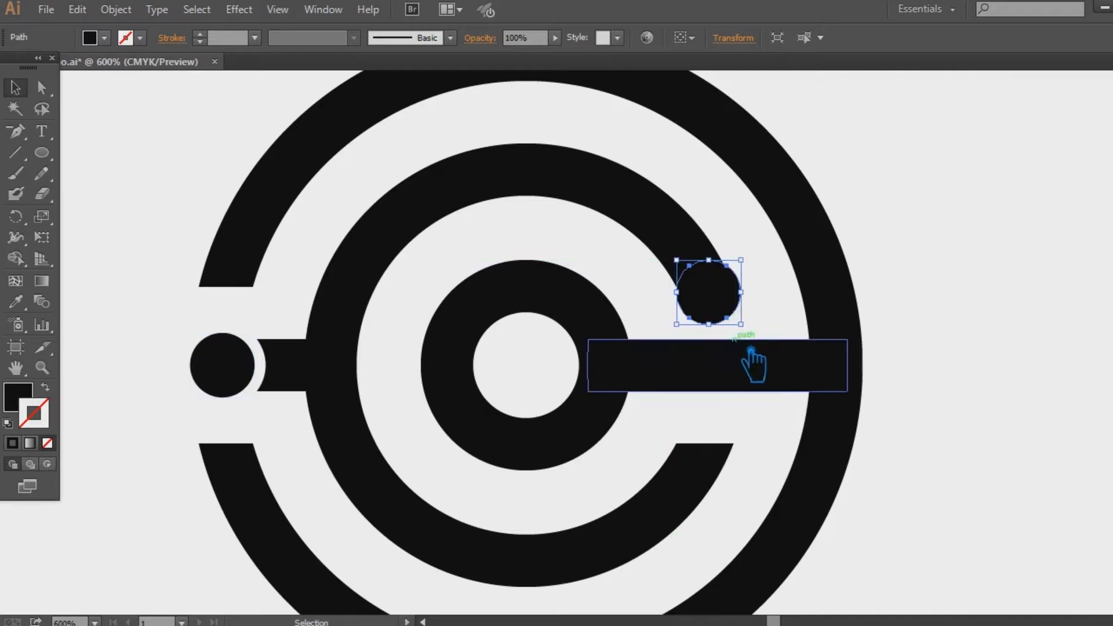
left_click(792, 302)
left_click_drag(741, 312, 719, 271)
left_click(810, 309)
Step: Fine-position the copied circle on the middle ring's upper end so it touches the ring's inner and outer edges
key("ctrl+plus")
key("ctrl+plus")
key("ctrl+plus")
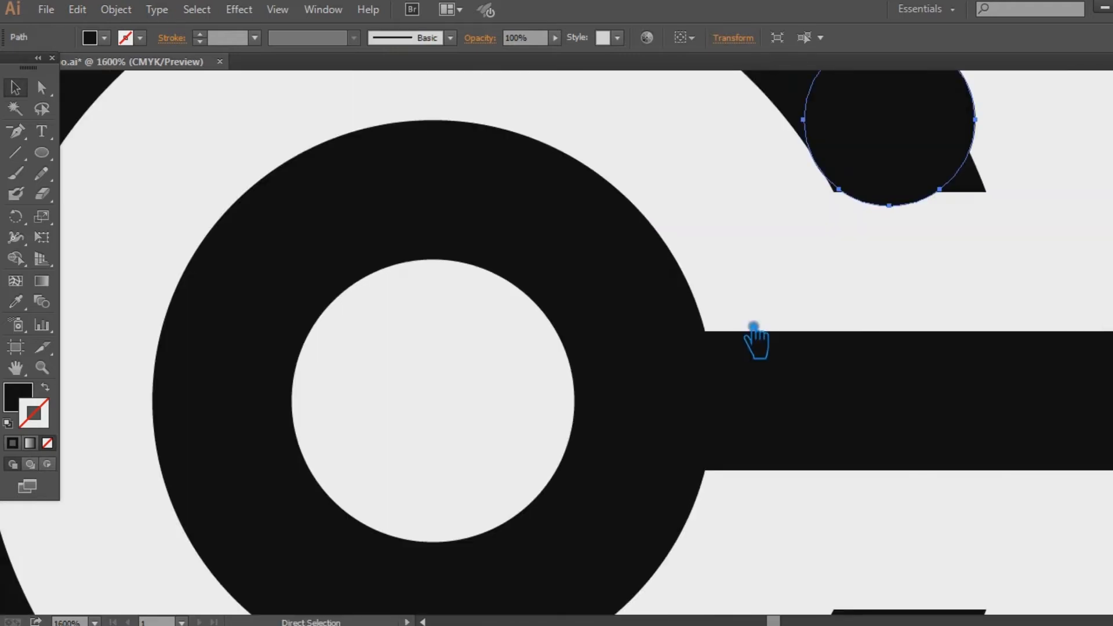
left_click_drag(803, 336, 525, 515)
left_click_drag(642, 307, 609, 293)
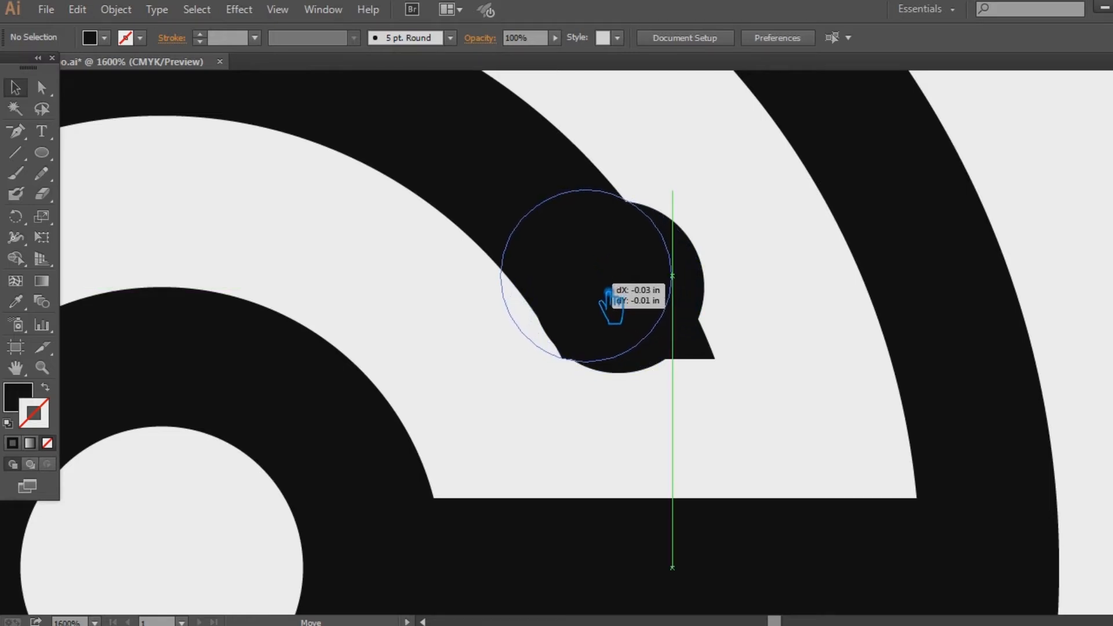
left_click_drag(610, 291, 638, 290)
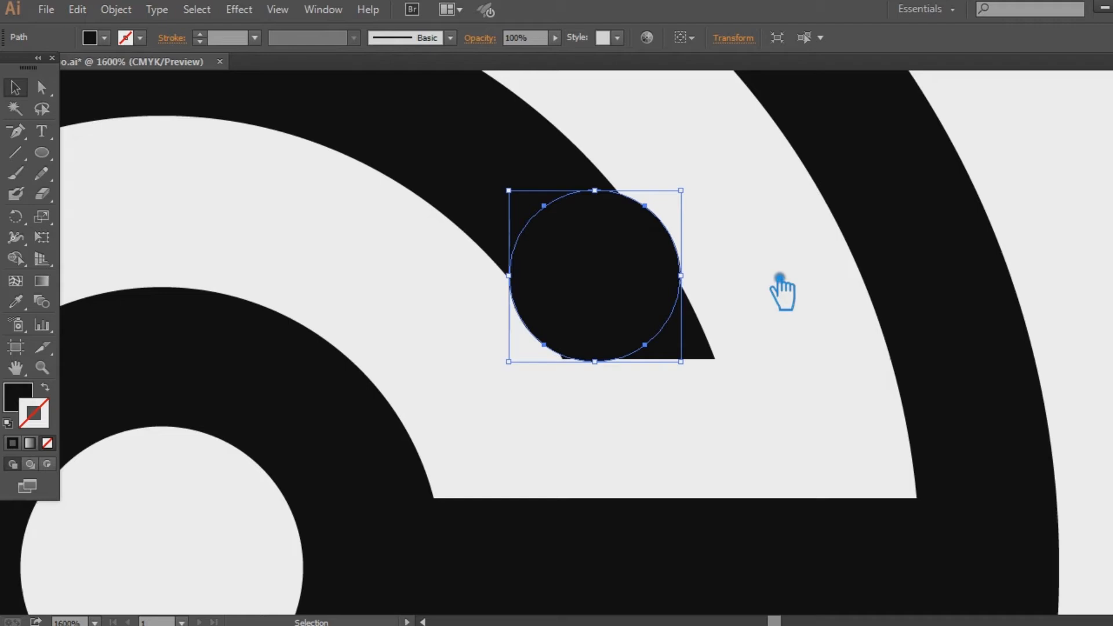
Step: Try nudging the small circle on the middle ring's upper end, checking its outline against both ring edges
left_click(796, 302)
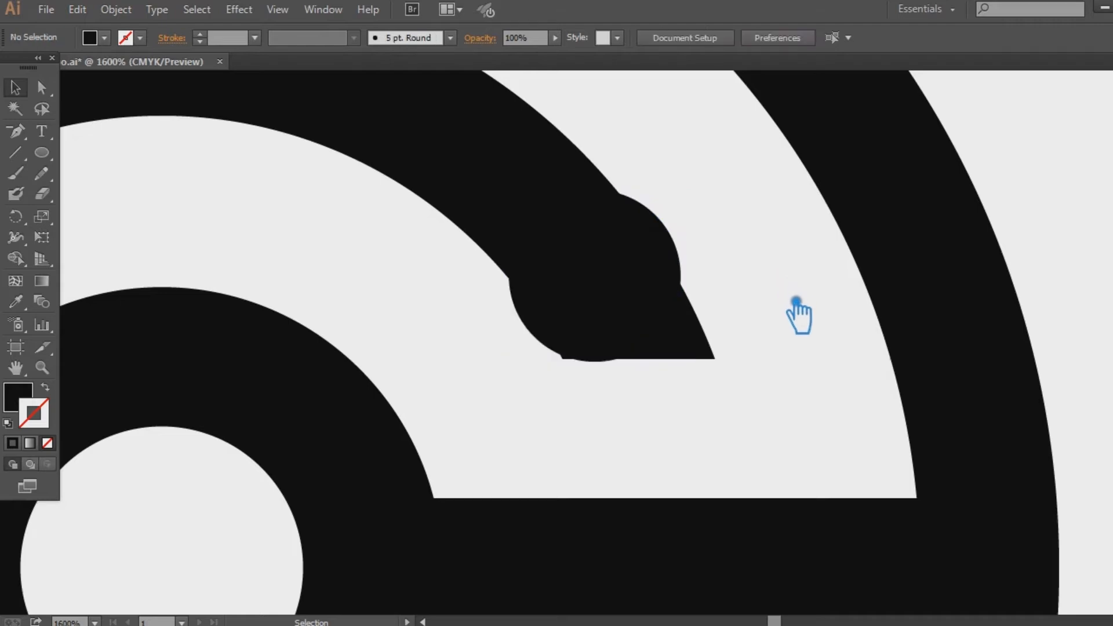
left_click(637, 290)
left_click_drag(685, 364, 572, 272)
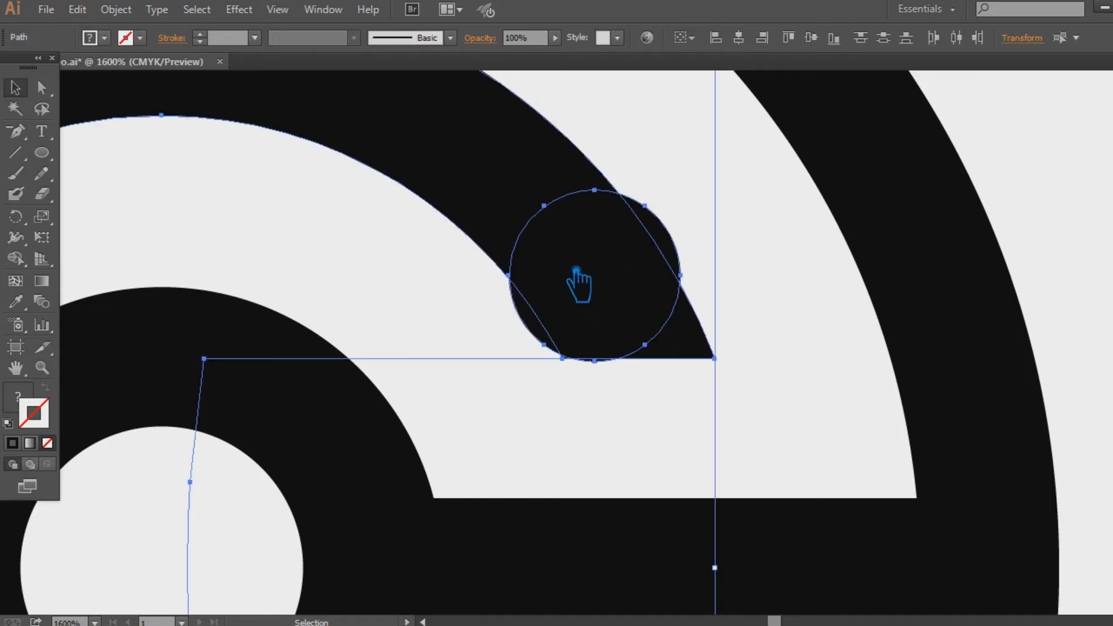
left_click(799, 300)
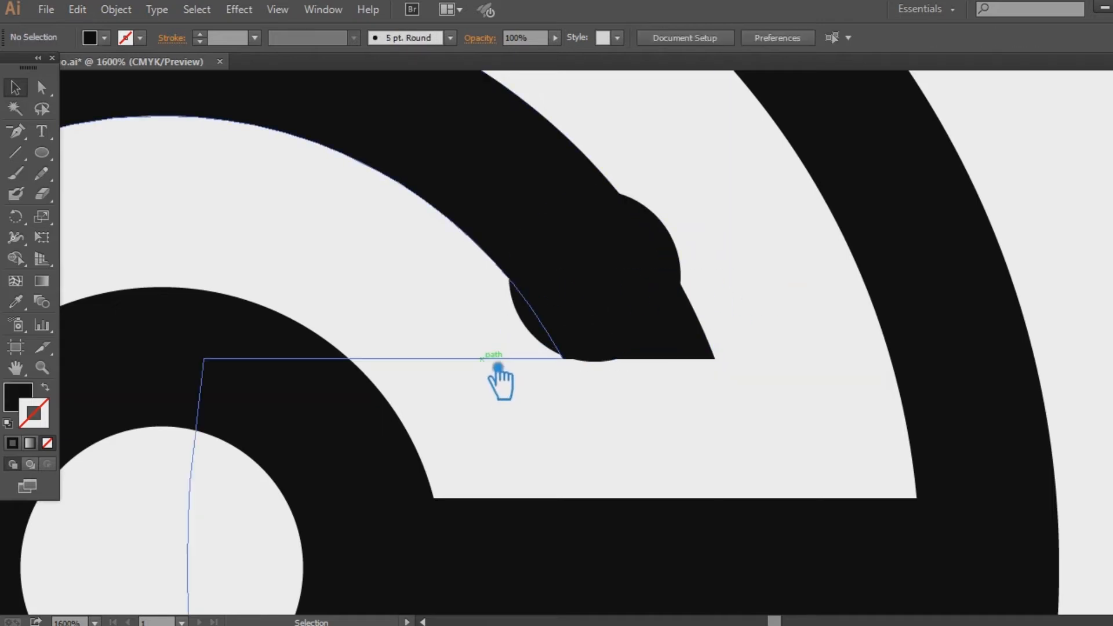
left_click(497, 367)
left_click(503, 382)
left_click_drag(657, 306, 654, 306)
left_click_drag(751, 372, 612, 274)
left_click(774, 319)
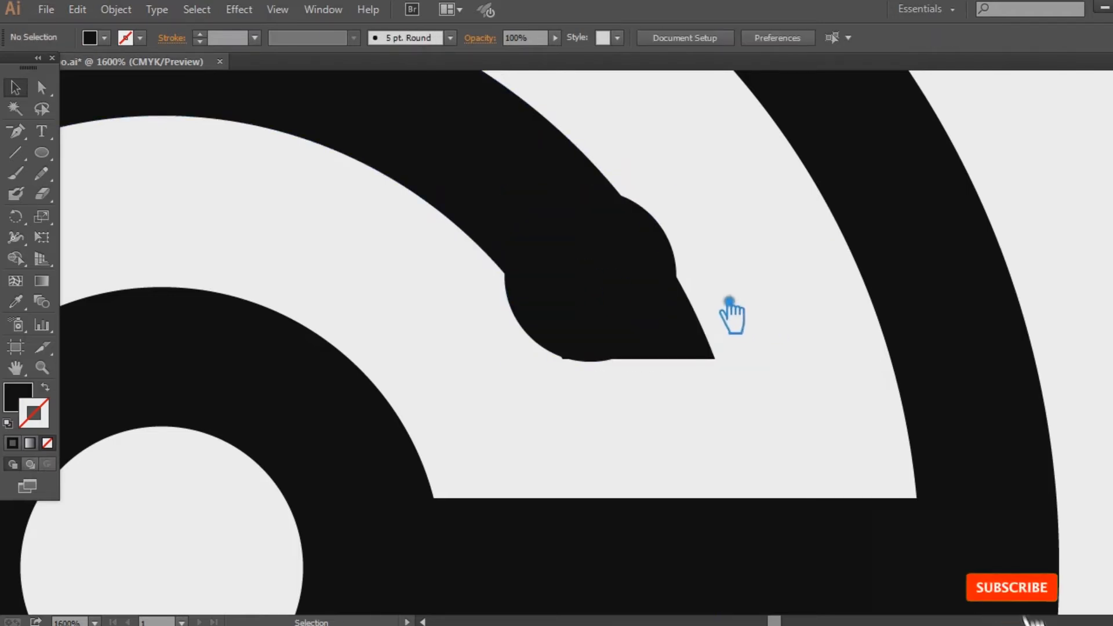
left_click_drag(645, 294, 649, 297)
left_click_drag(756, 384, 493, 273)
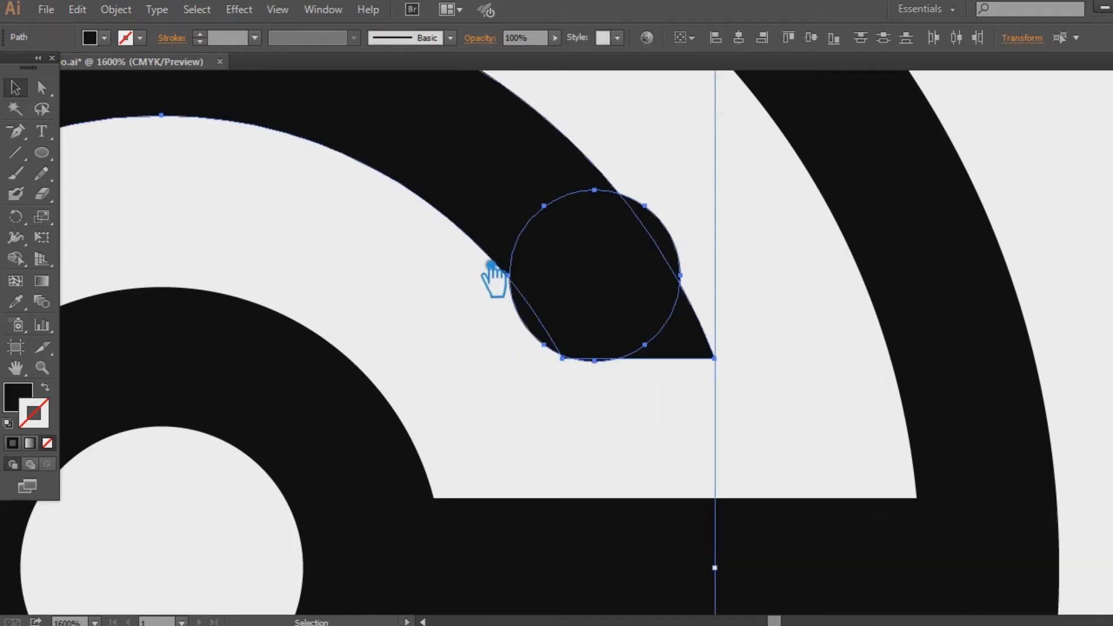
left_click(808, 356)
Step: Copy the small circle straight down to the middle ring's lower cut end and nudge it to touch both ring edges
key("ctrl+minus")
key("ctrl+minus")
key("ctrl+minus")
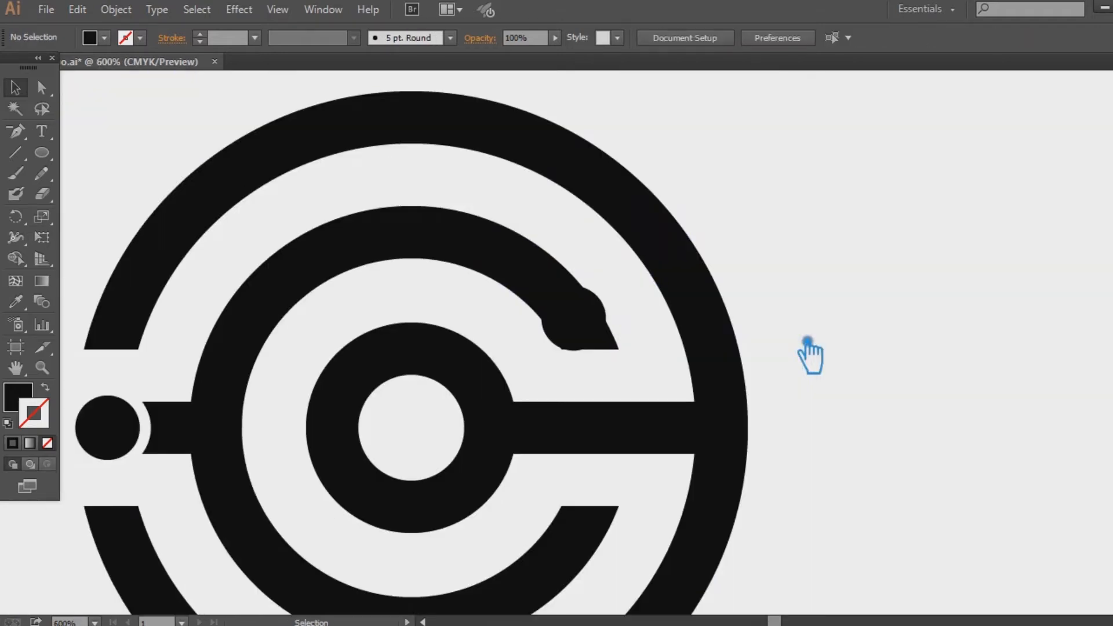
left_click(599, 320)
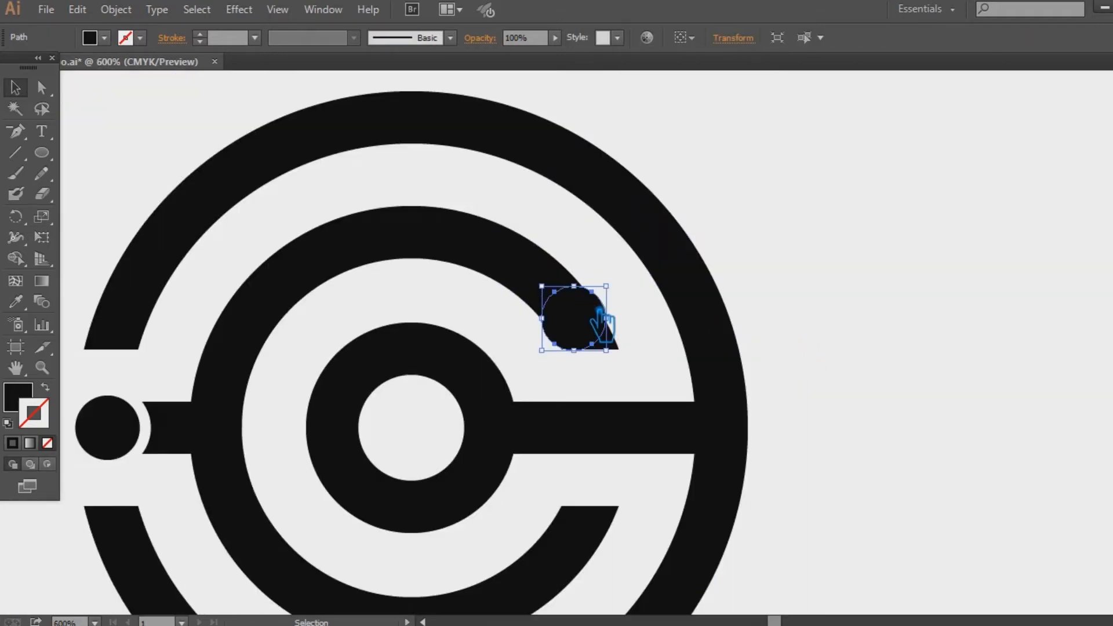
left_click(680, 354)
left_click_drag(614, 340, 621, 552)
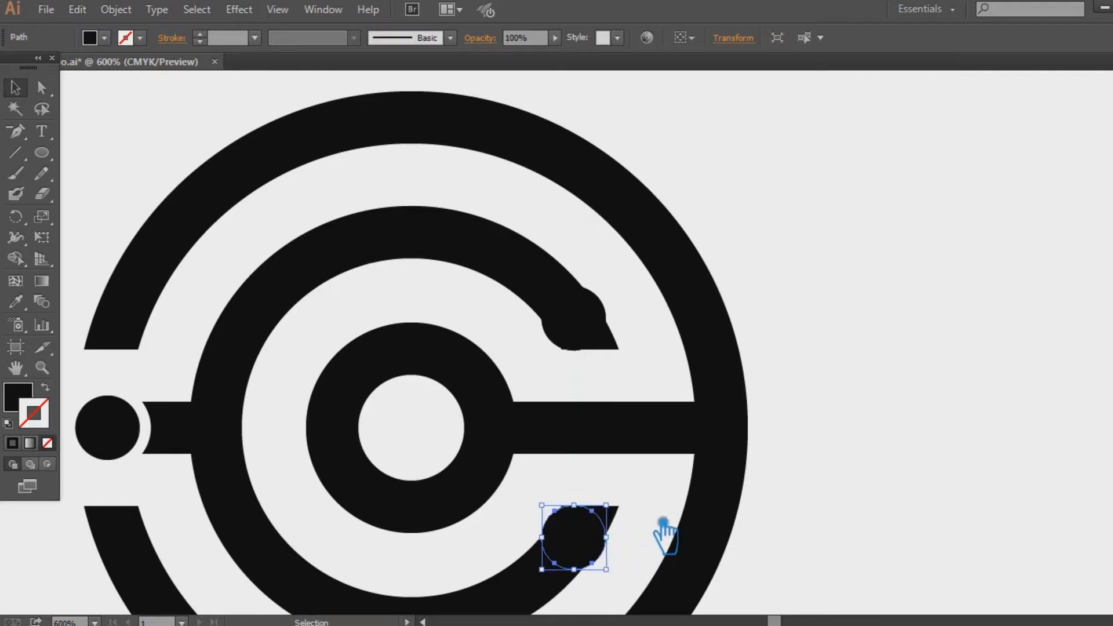
key("ctrl+plus")
left_click_drag(667, 446, 572, 254)
left_click(600, 370)
scroll(601, 379, "up", 4)
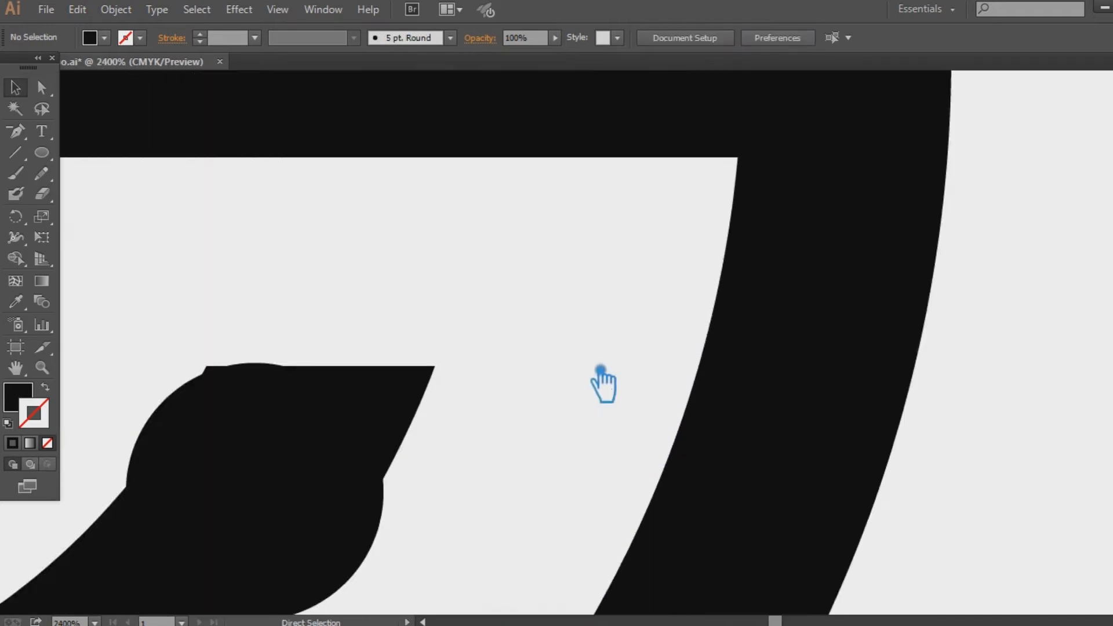
left_click_drag(601, 379, 919, 231)
left_click_drag(565, 347, 555, 337)
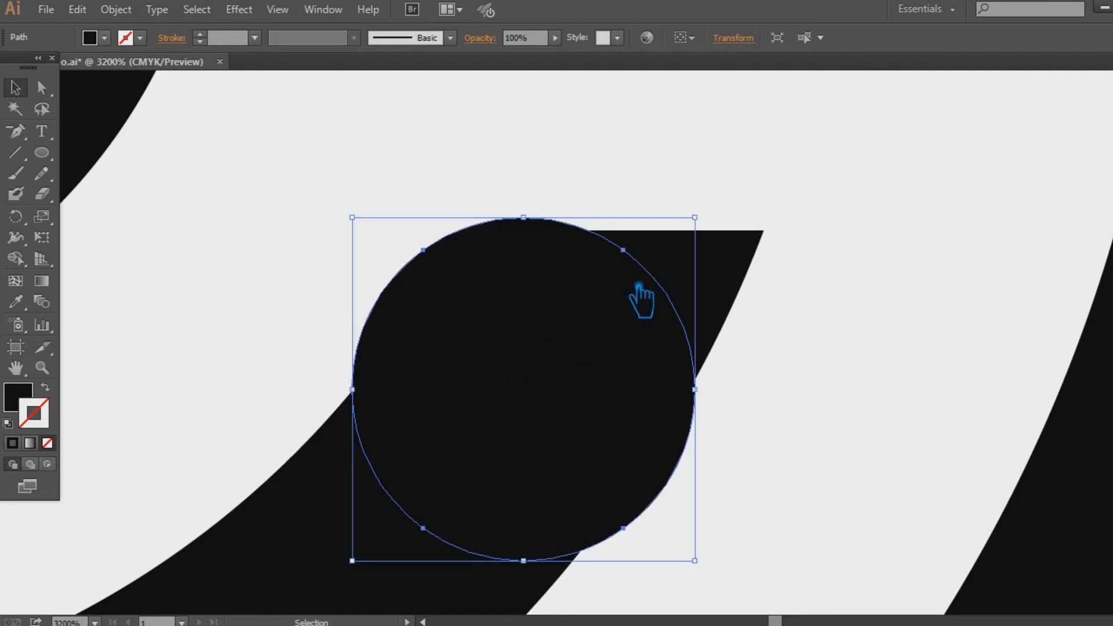
Step: Nudge the upper circle slightly downward on the middle ring's upper end and compare its alignment with the lower circle
scroll(651, 249, "up", 10)
left_click_drag(625, 372, 583, 418)
left_click(584, 417)
left_click_drag(493, 230, 490, 230)
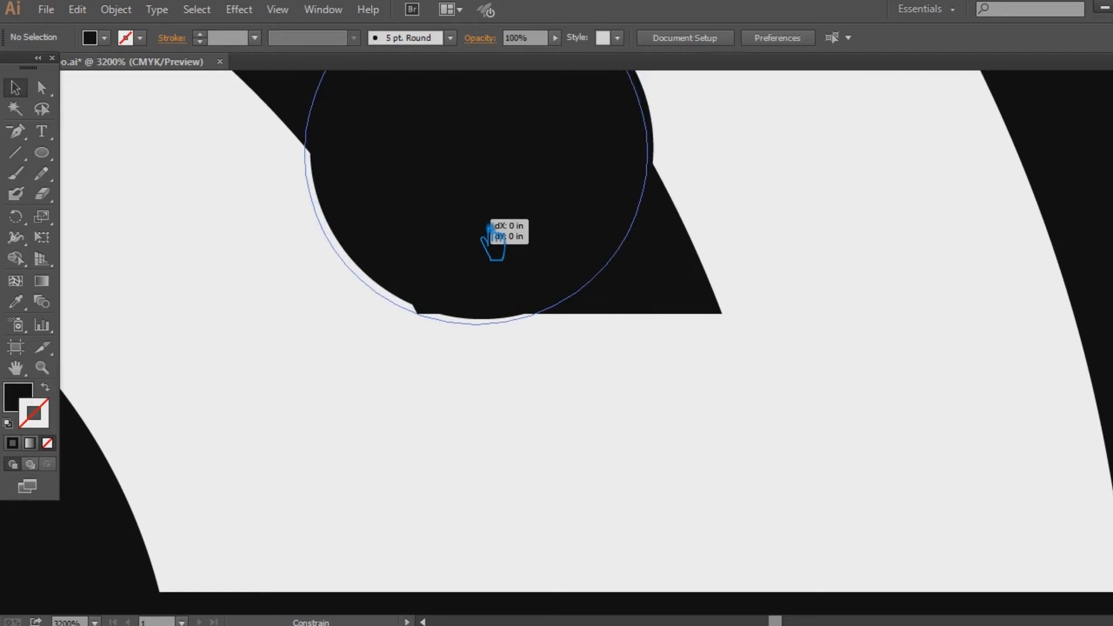
left_click_drag(490, 229, 495, 228)
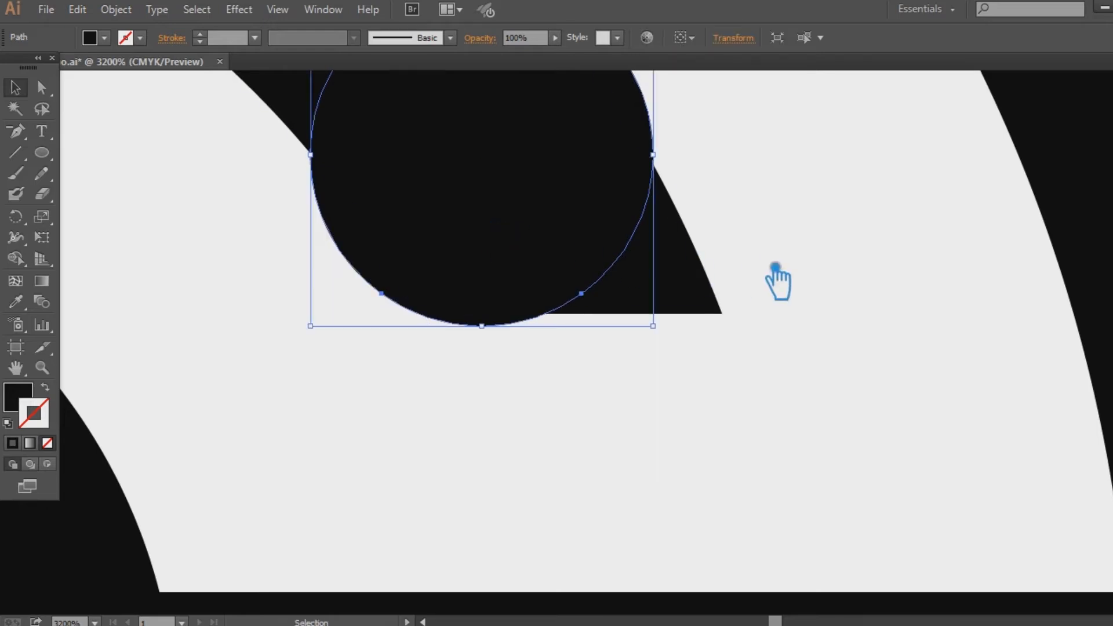
key("ctrl+minus")
key("ctrl+minus")
key("ctrl+minus")
key("ctrl+minus")
key("ctrl+minus")
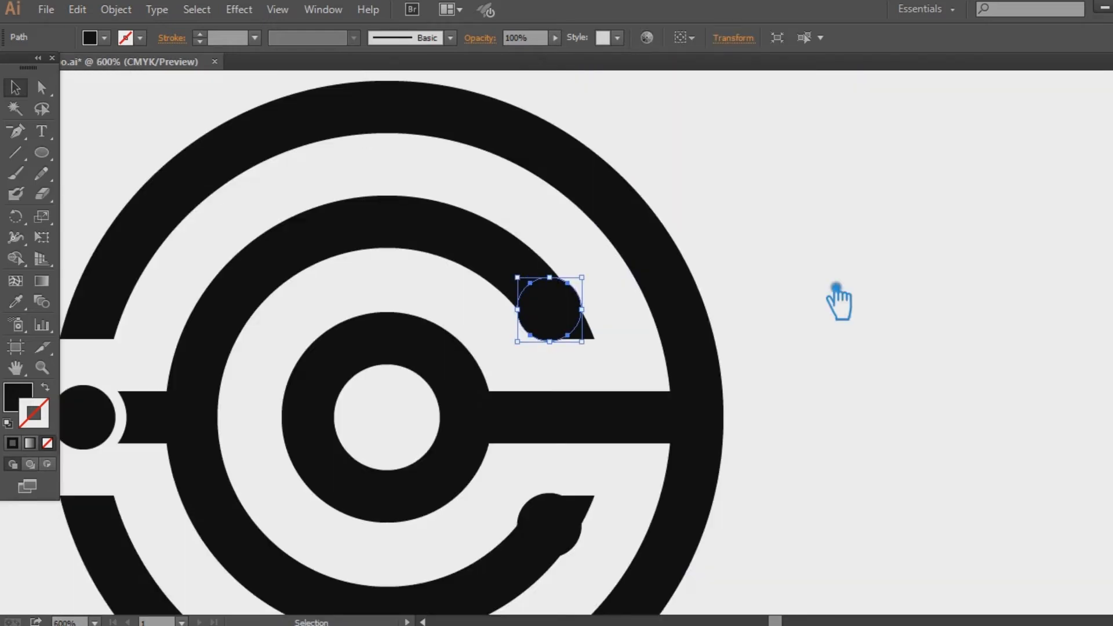
left_click(564, 529, "shift")
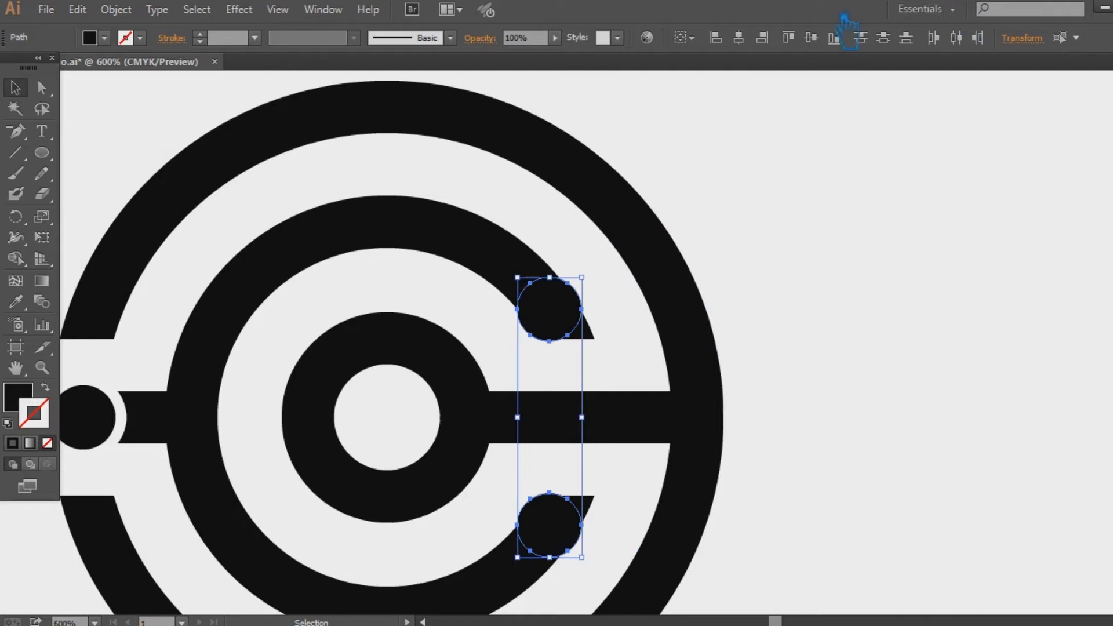
left_click(857, 259)
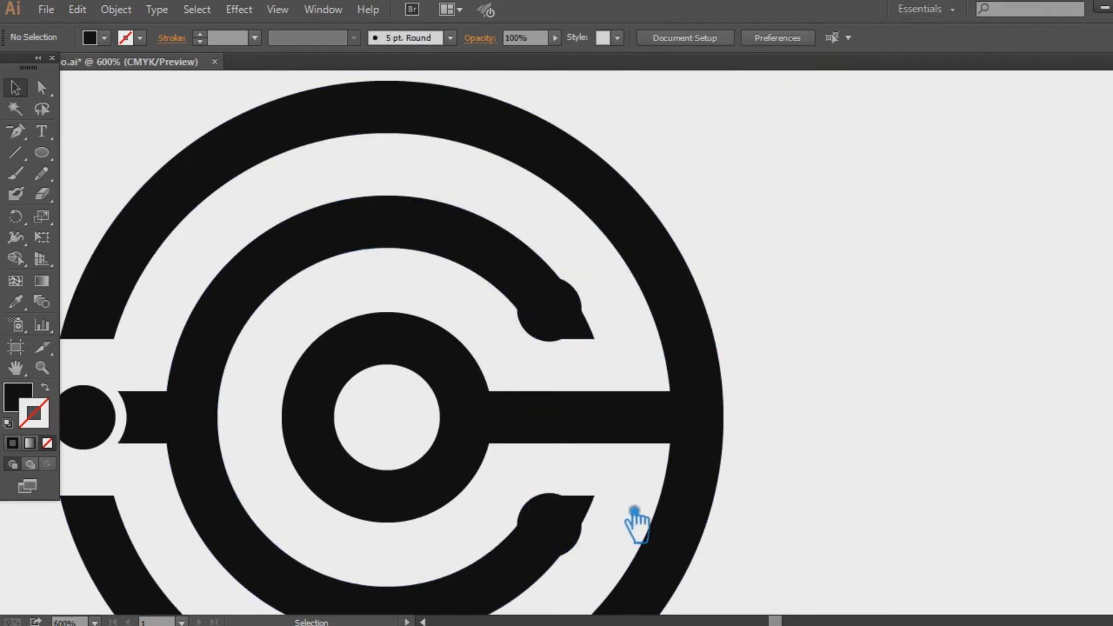
Step: Create an offset path of 0.03 in with mitered joins around both small circles on the middle ring's ends
left_click_drag(636, 496, 634, 369)
left_click(563, 194)
left_click(559, 421, "shift")
left_click(116, 10)
mouse_move(113, 366)
left_click(484, 426)
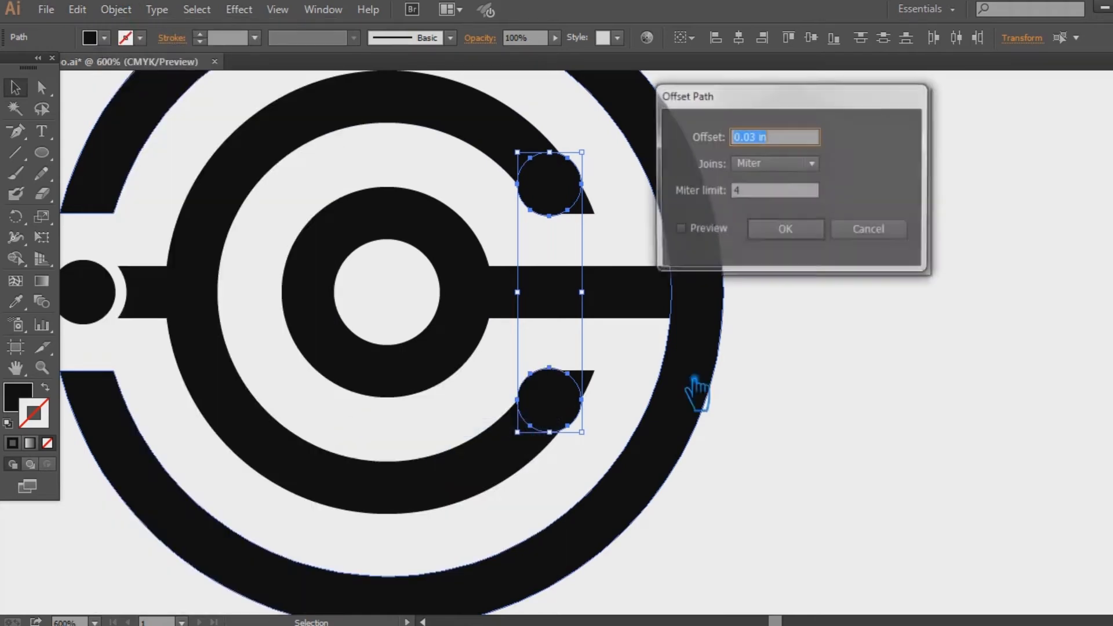
left_click(696, 238)
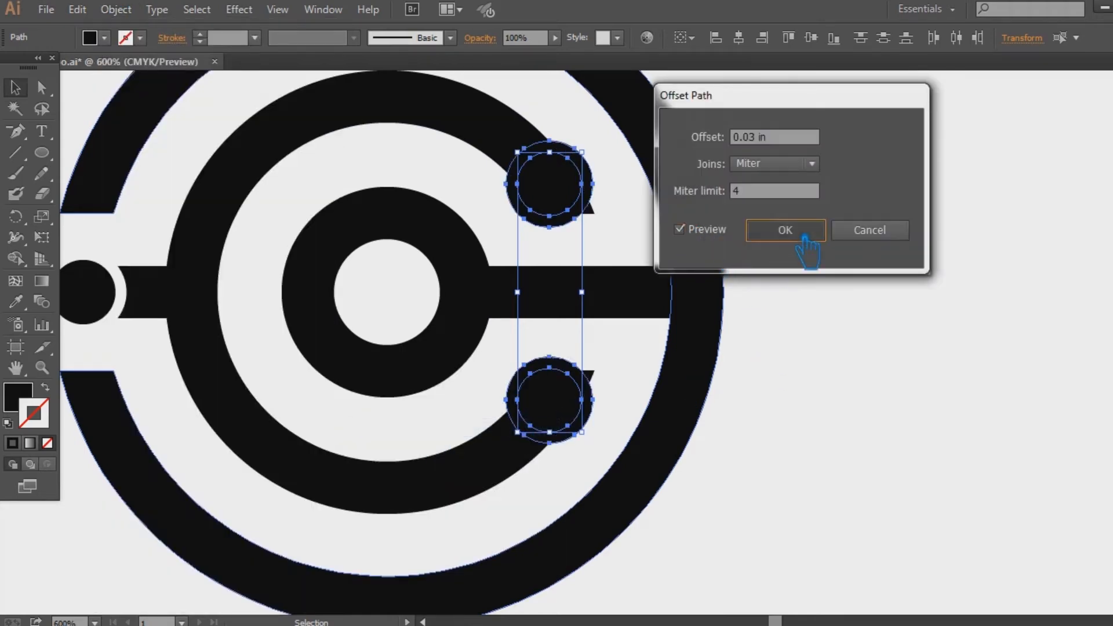
left_click(803, 235)
Step: Divide the middle ring with the upper small circle and its offset circle using Pathfinder Divide
left_click(629, 244)
left_click_drag(628, 242, 525, 150)
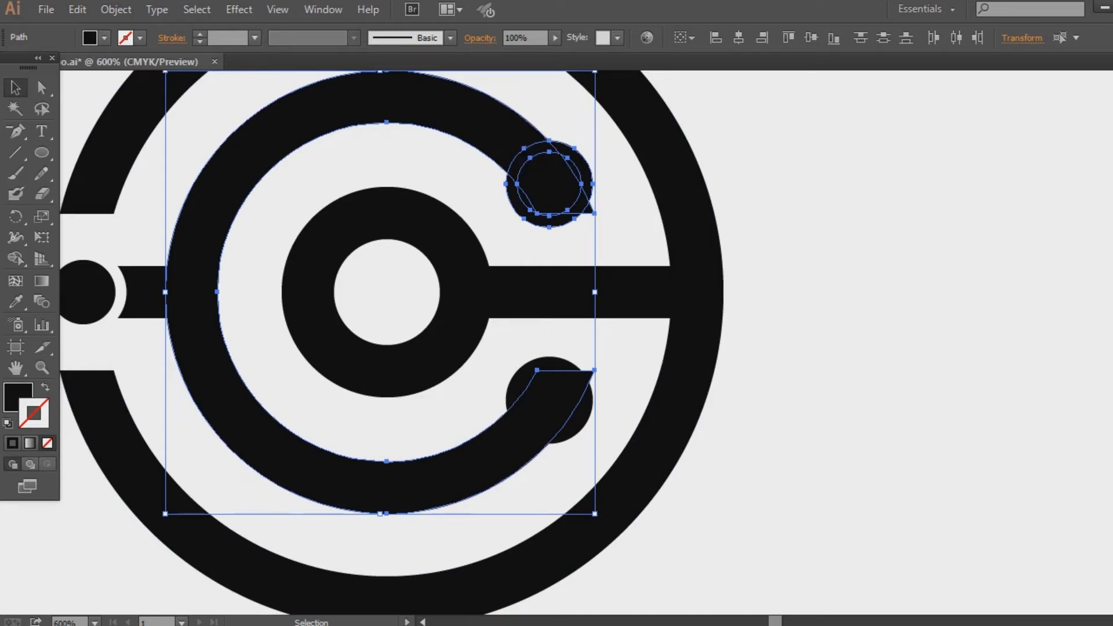
key("ctrl+shift+F9")
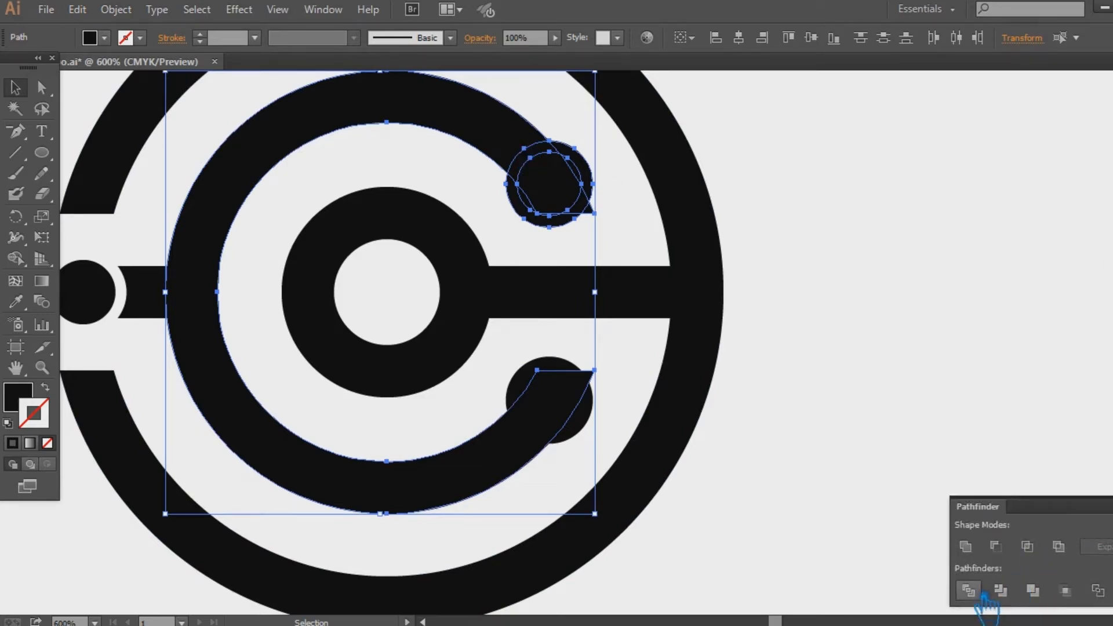
left_click(974, 591)
left_click(1109, 500)
Step: Ungroup the divided shapes and delete the offset pieces and leftover ring tip around the upper circle
left_click(754, 270)
left_click(580, 164)
right_click(580, 163)
left_click(629, 266)
left_click(959, 179)
left_click(604, 186)
key("Delete")
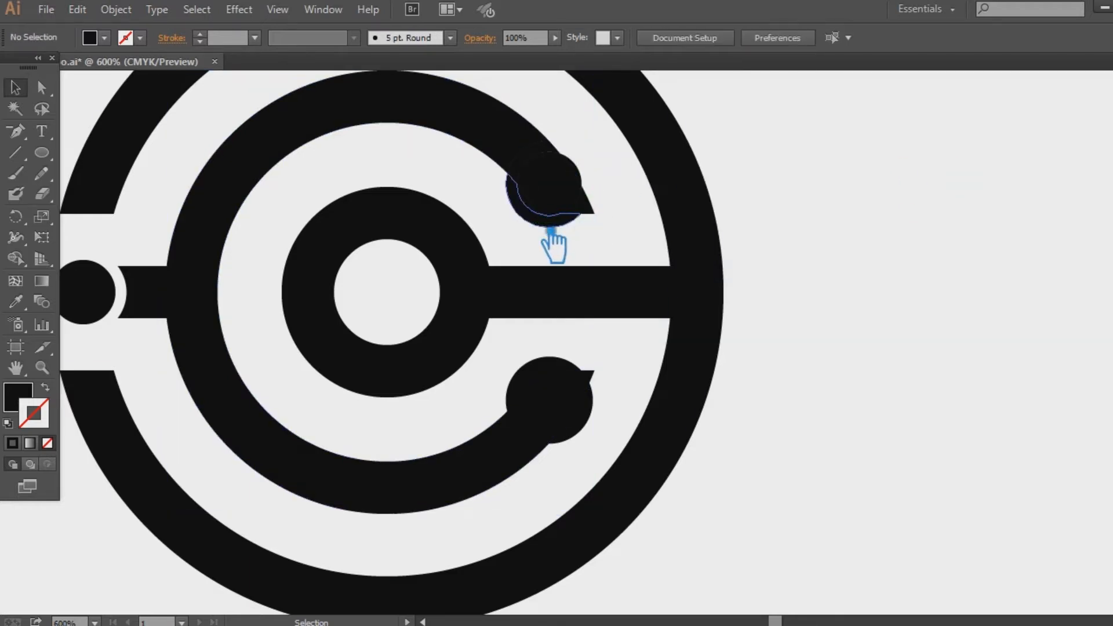
left_click(549, 222)
key("Delete")
left_click(586, 209)
key("Delete")
Step: Unite the divided pieces of the upper small circle into one solid dot
left_click(551, 169)
left_click(626, 241)
left_click(542, 167)
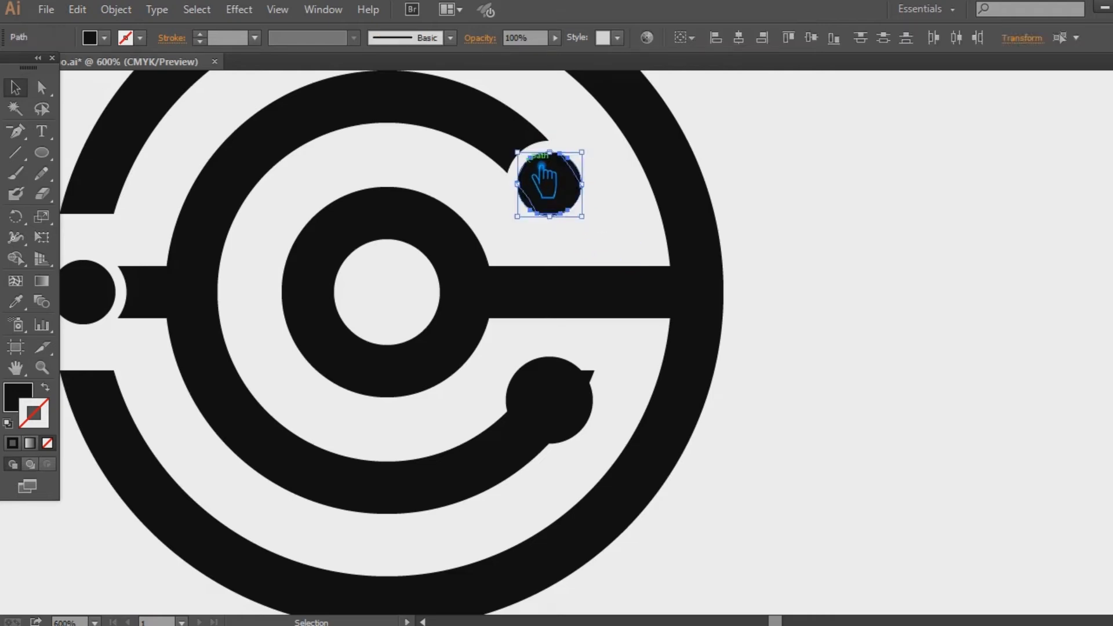
key("ctrl+shift+F9")
left_click(966, 546)
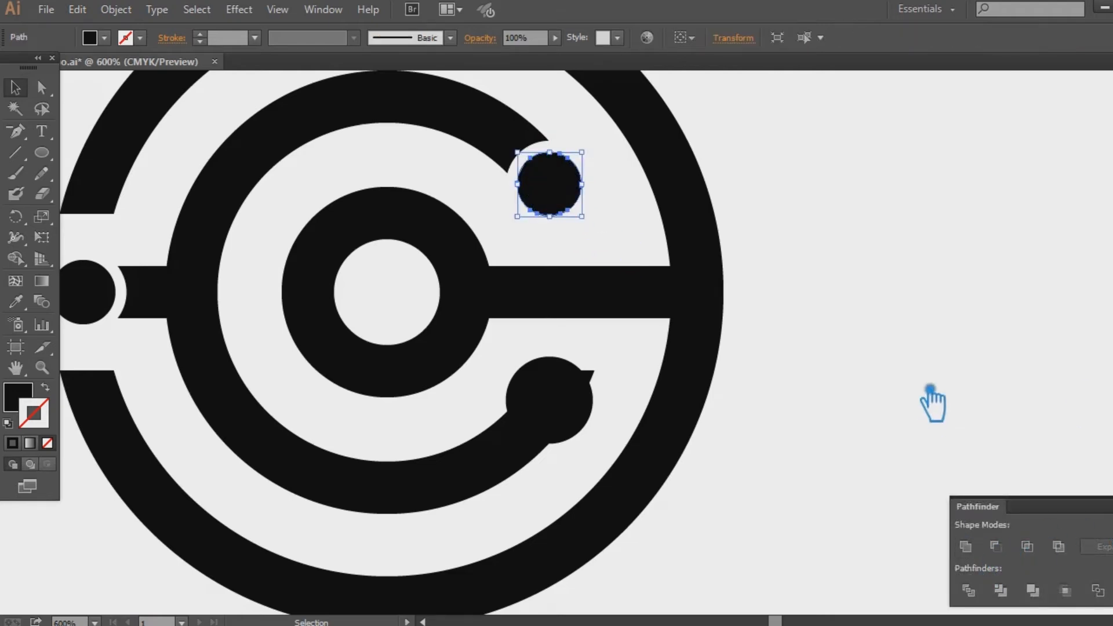
left_click(928, 394)
Step: Divide the middle ring with the lower small circle and its offset circle using Pathfinder Divide
key("space")
left_click_drag(1013, 359, 1073, 377)
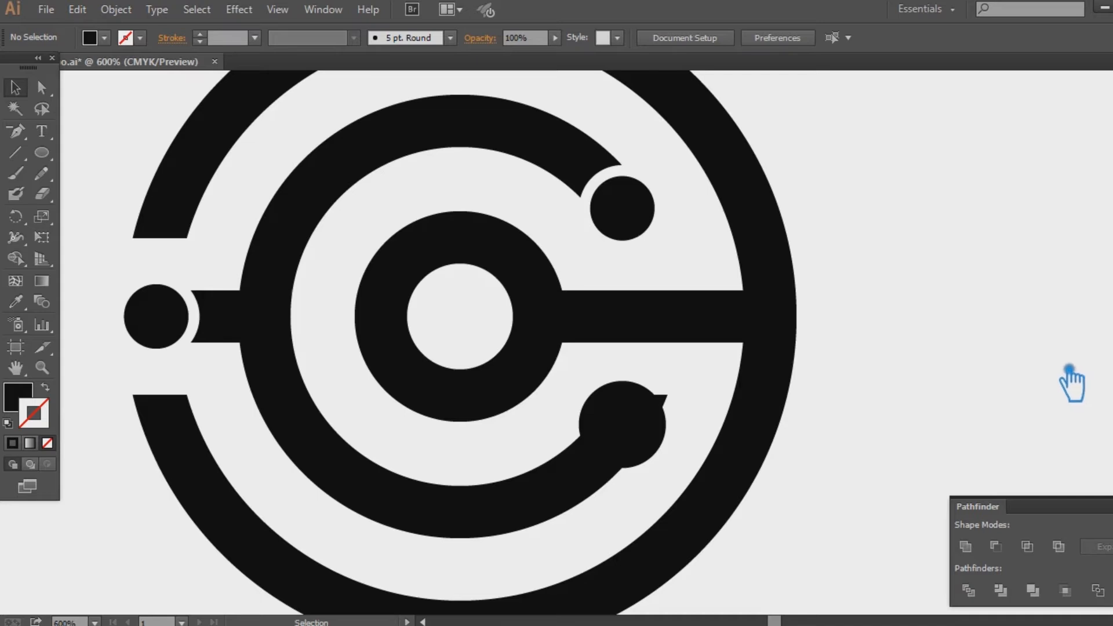
left_click(664, 409)
left_click(708, 452)
left_click(608, 381)
left_click(969, 590)
Step: Ungroup the divided shapes and delete the offset pieces and leftover ring tip around the lower circle
left_click(673, 421)
right_click(661, 401)
left_click(709, 505)
left_click(706, 399)
left_click(661, 402)
key("Delete")
left_click(654, 408)
key("Delete")
left_click(661, 423)
key("Delete")
left_click(648, 392)
key("Delete")
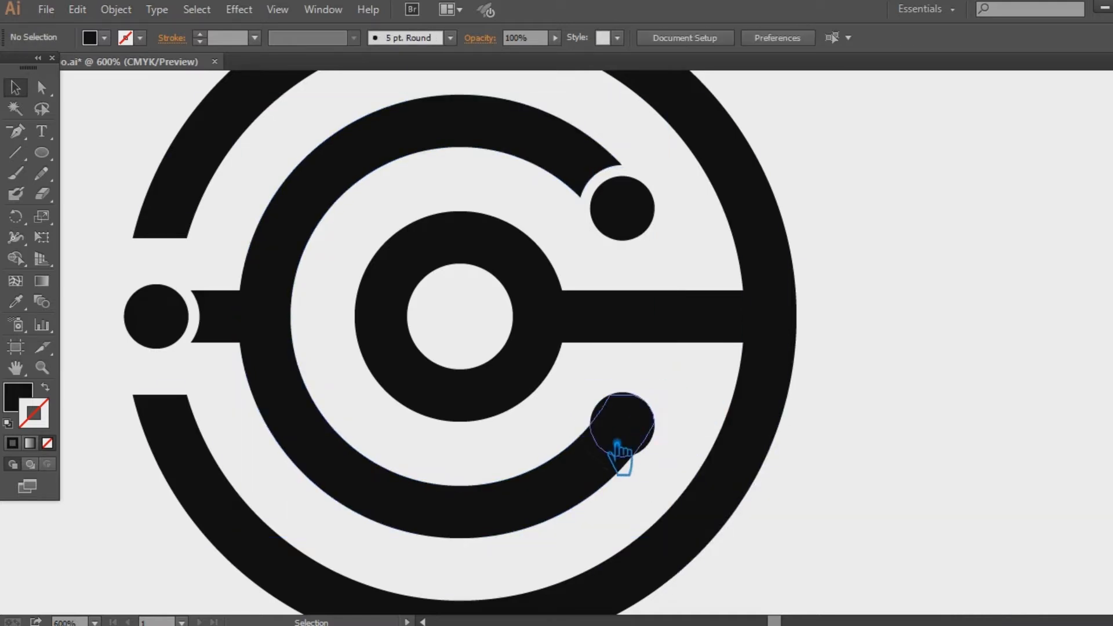
left_click(599, 455)
key("Delete")
Step: Unite the divided pieces of the lower small circle into one solid dot
left_click_drag(677, 470, 632, 378)
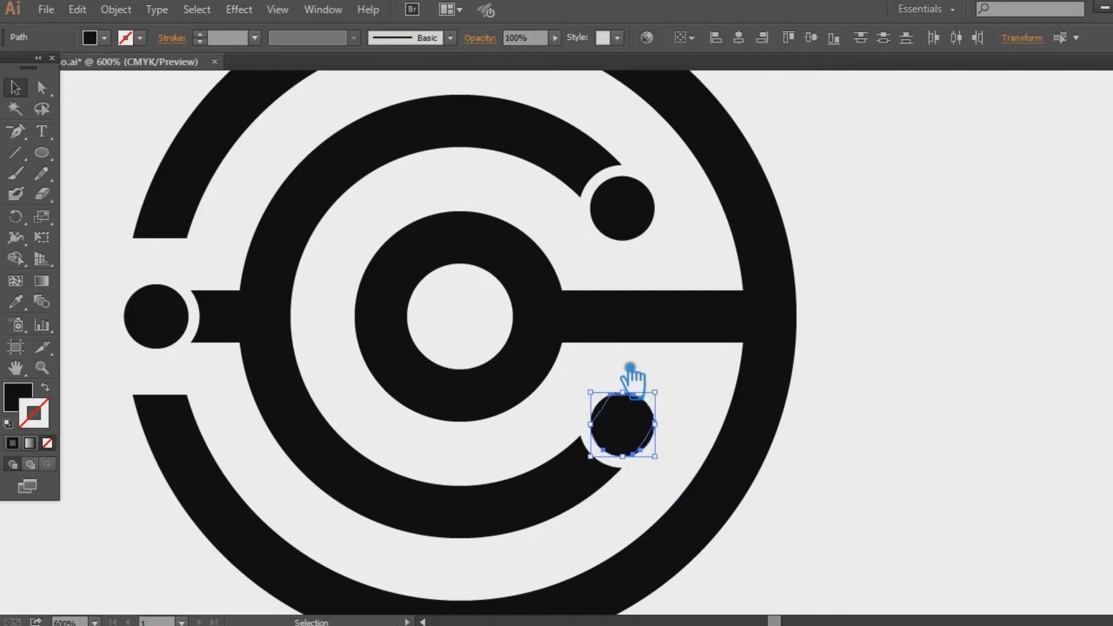
key("shift+ctrl+F9")
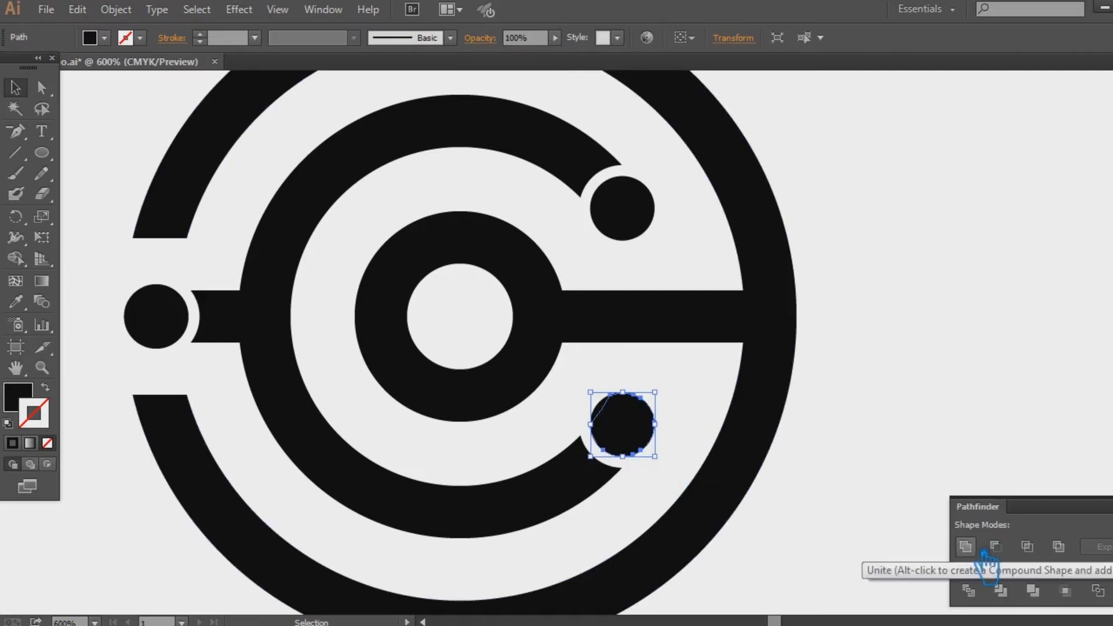
left_click(880, 447)
left_click_drag(684, 427, 686, 428)
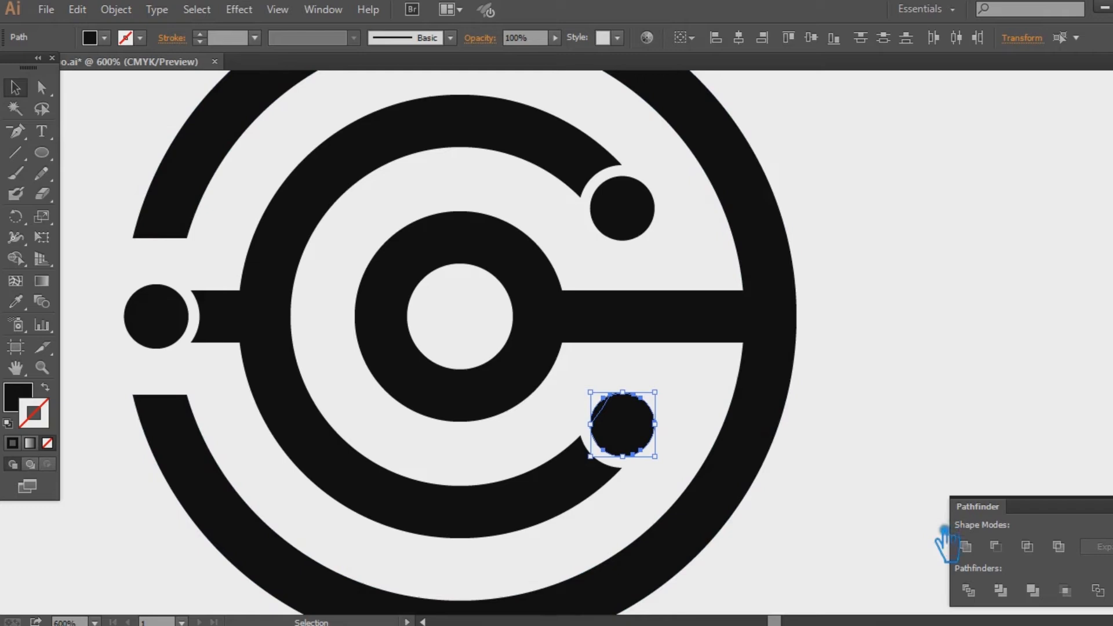
left_click(1009, 464)
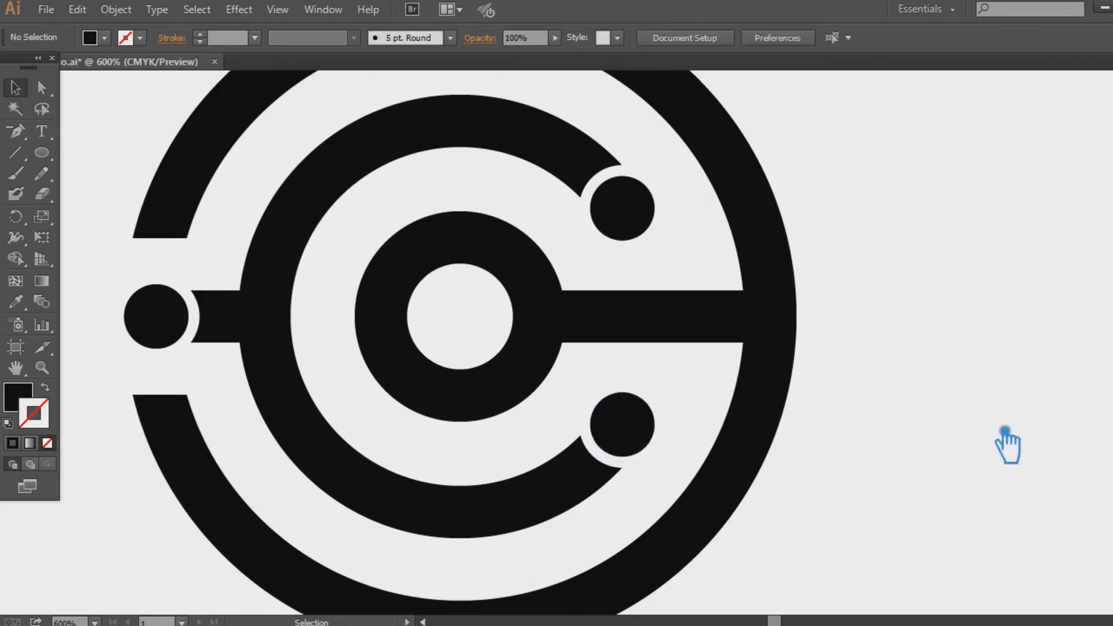
Step: Undo the edits on the lower circle back to before it was divided with the middle ring
key("ctrl+minus")
key("ctrl+minus")
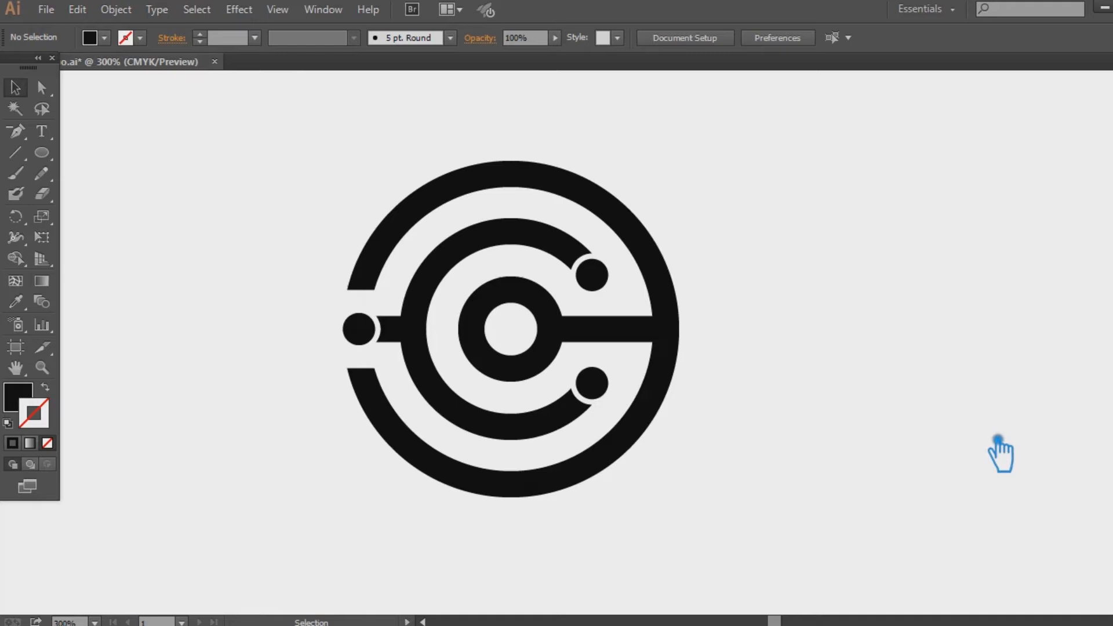
key("a")
key("ctrl+plus")
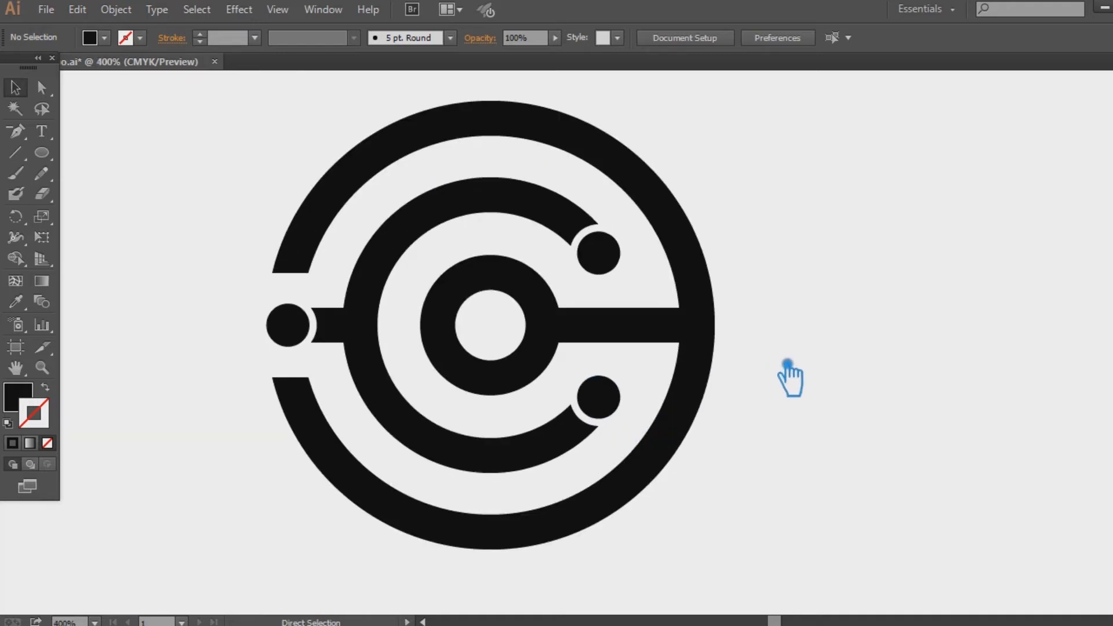
key("ctrl+z")
key("ctrl+z")
key("ctrl+z")
key("ctrl+z")
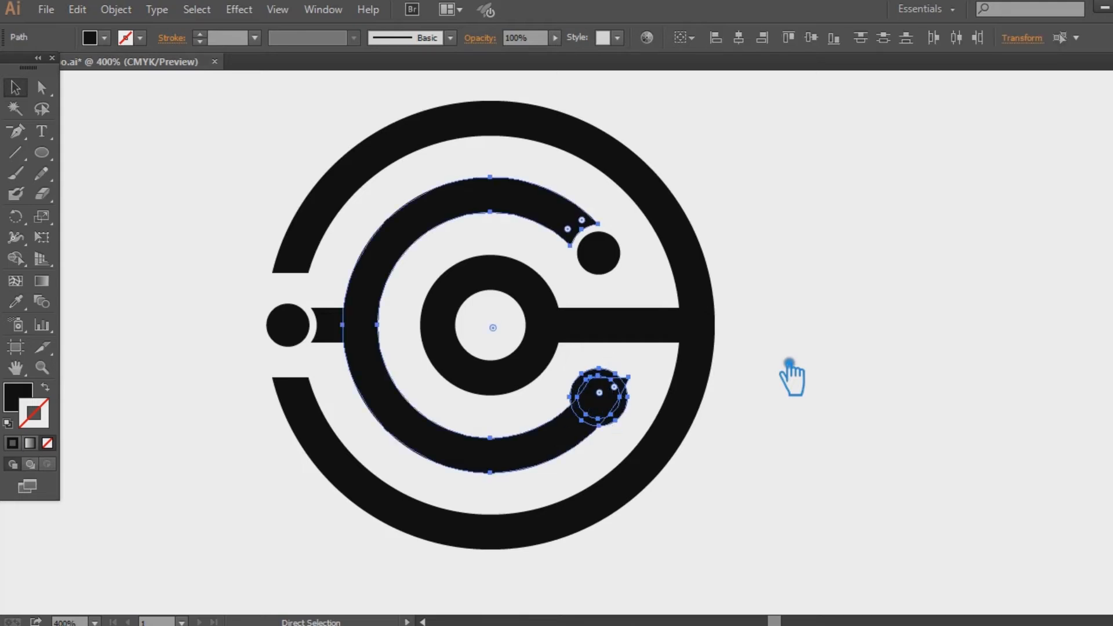
key("ctrl+z")
key("ctrl+z")
Step: Delete the small circle and its offset circle from the middle ring's lower end, leaving the plain cut end
left_click(856, 373)
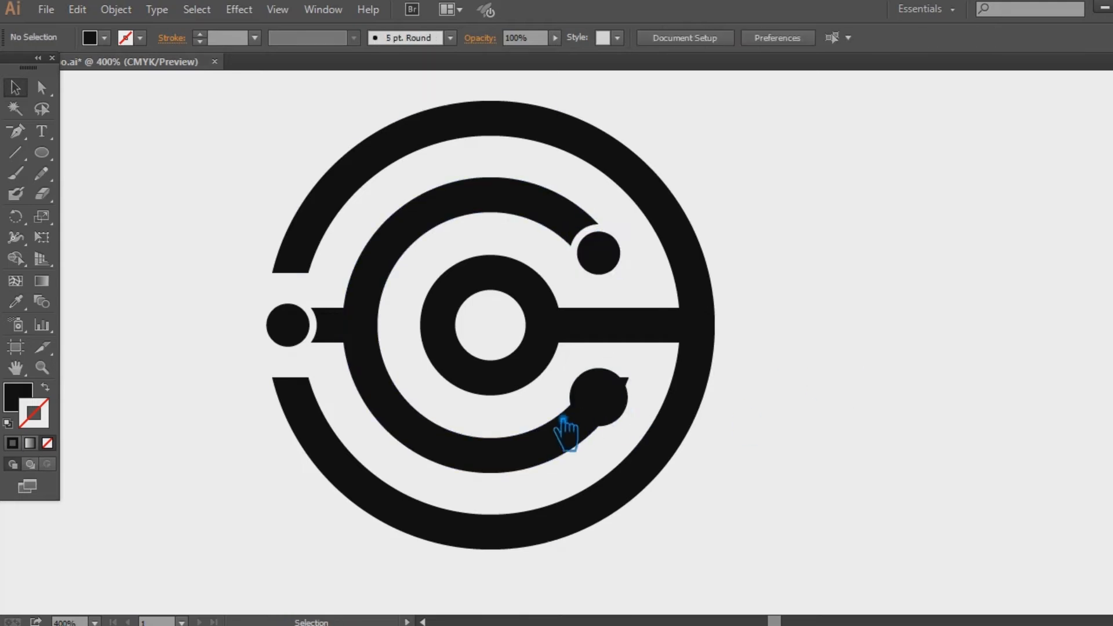
left_click(619, 392)
left_click(643, 401)
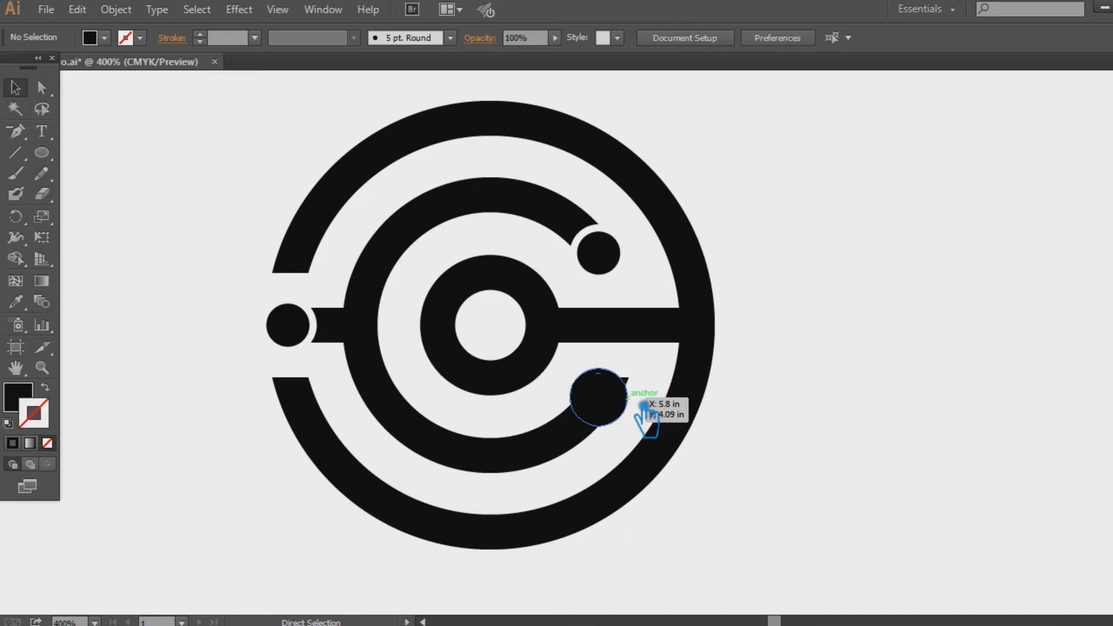
left_click(608, 416)
key("Delete")
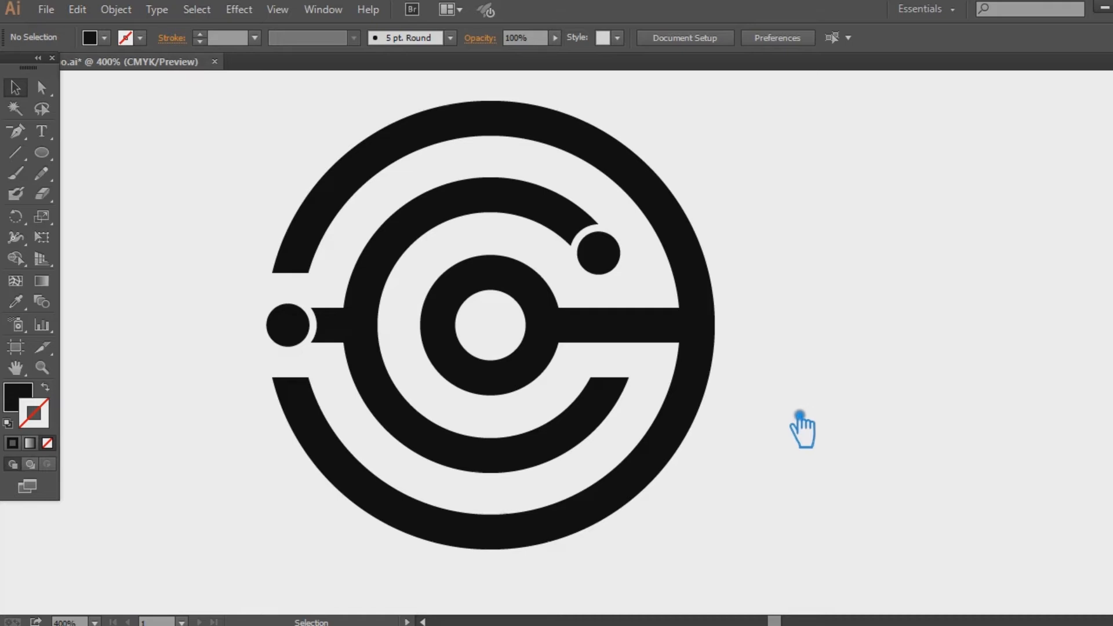
key("ctrl+minus")
key("ctrl+minus")
key("ctrl+minus")
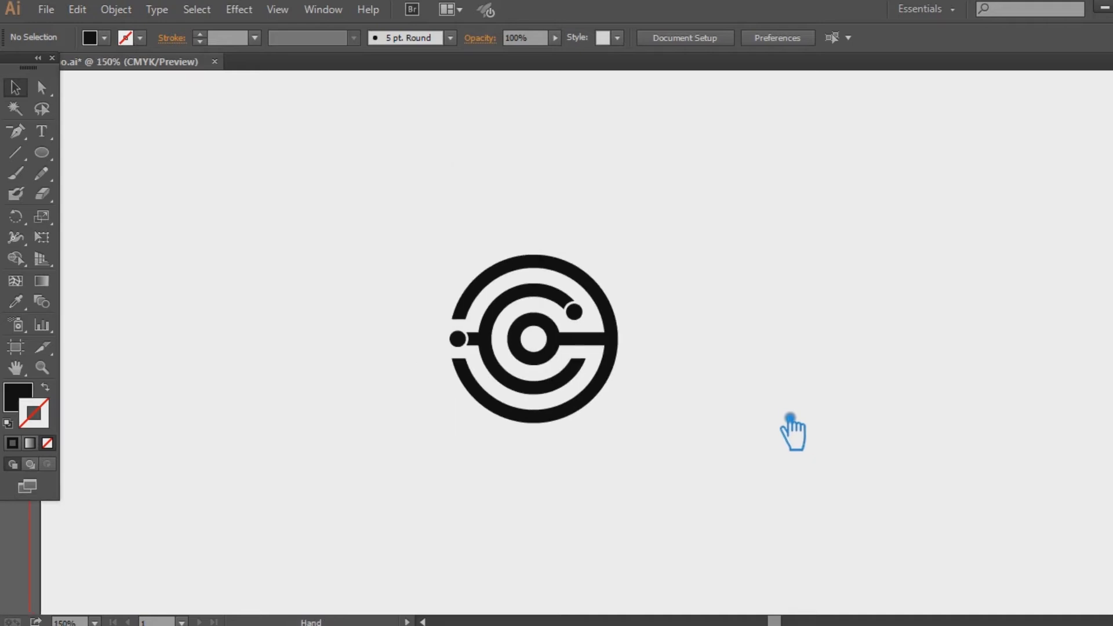
Step: Undo the deletion of the small circle and its offset circle at the middle ring's lower end
left_click_drag(792, 432, 714, 405)
key("ctrl+plus")
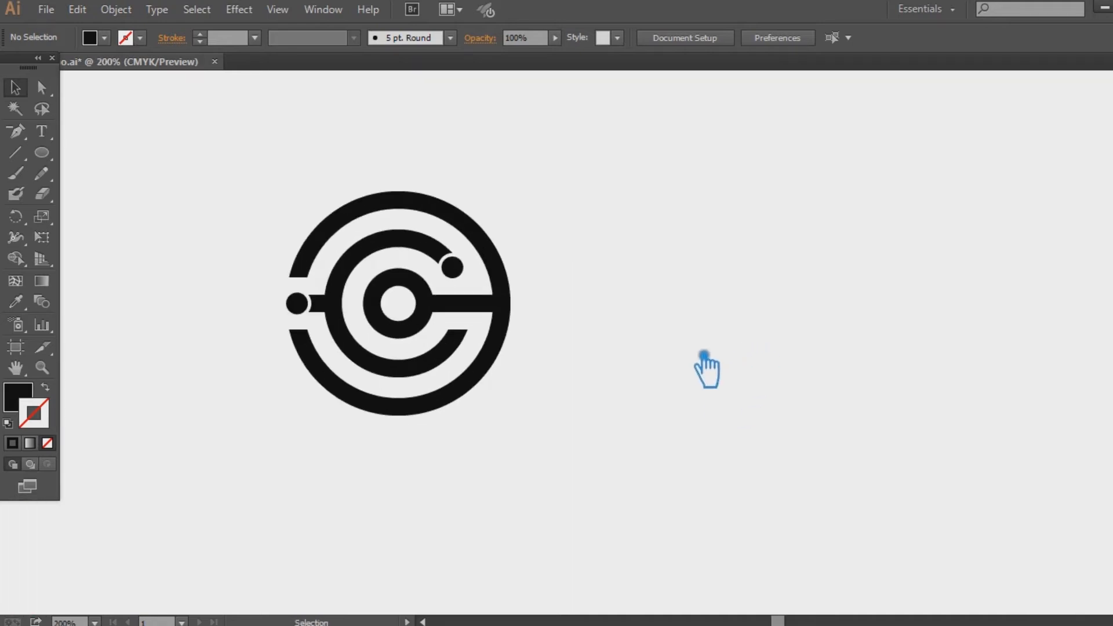
key("ctrl+z")
left_click(688, 387)
Step: Group all parts of the logo and place a duplicate of the group to the right of the original
left_click_drag(611, 475, 252, 163)
key("ctrl+g")
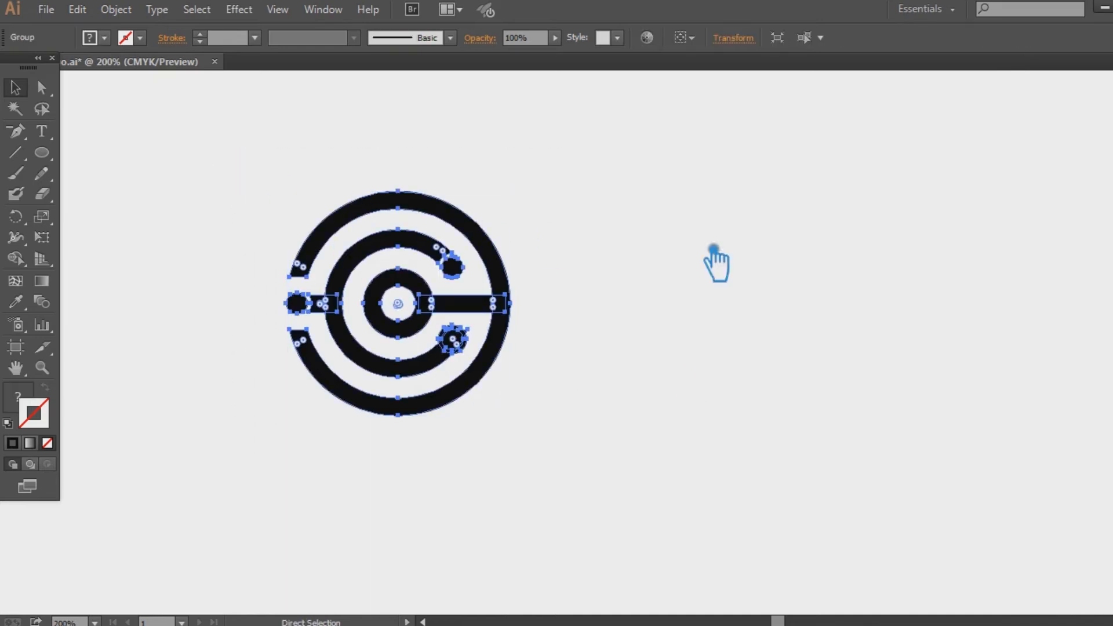
left_click(689, 255)
left_click_drag(481, 305, 745, 345)
left_click(959, 428)
left_click_drag(728, 417, 640, 418)
Step: Ungroup the original logo and delete the small circle and its offset circle from its middle ring's lower end
left_click(366, 337)
right_click(362, 328)
left_click(428, 430)
left_click(390, 472)
left_click(386, 339)
key("Delete")
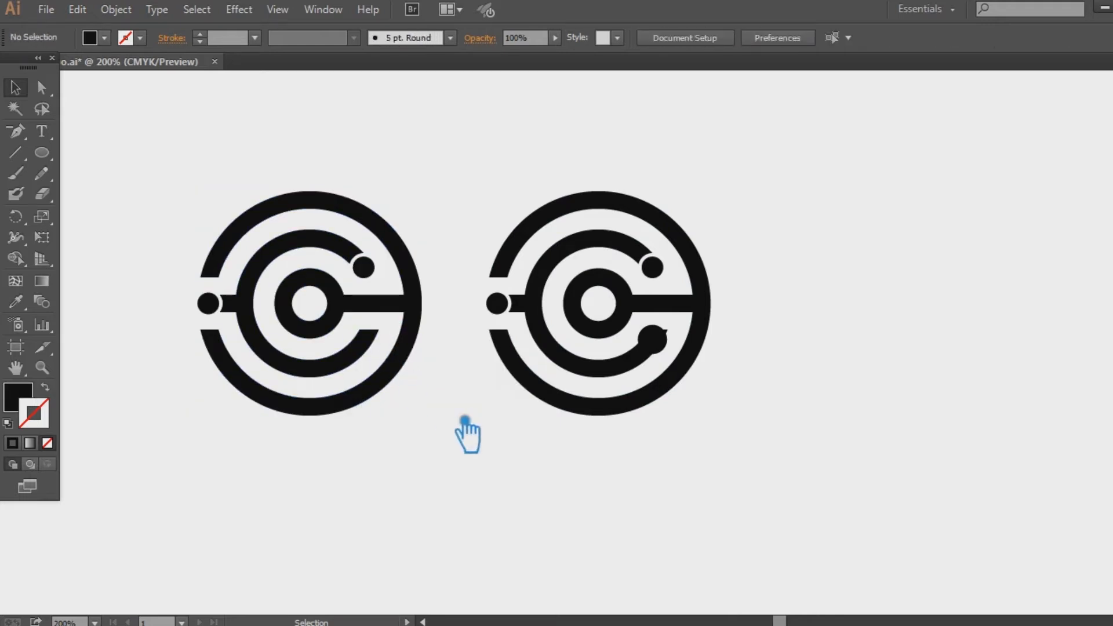
Step: Ungroup the duplicate logo into its separate parts
key("ctrl+plus")
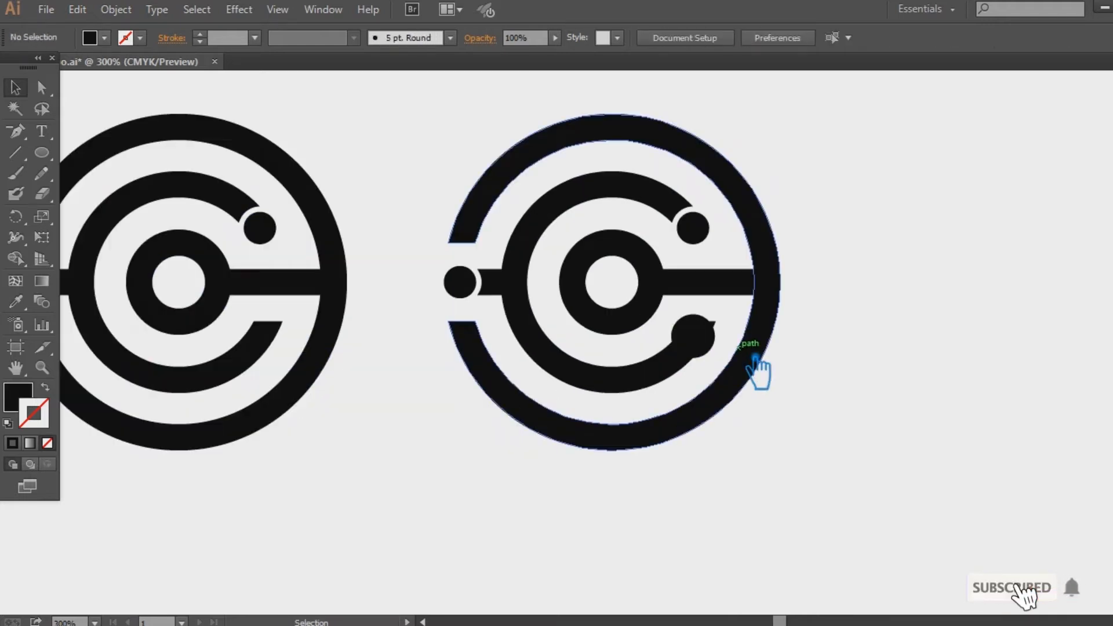
left_click_drag(842, 296, 932, 278)
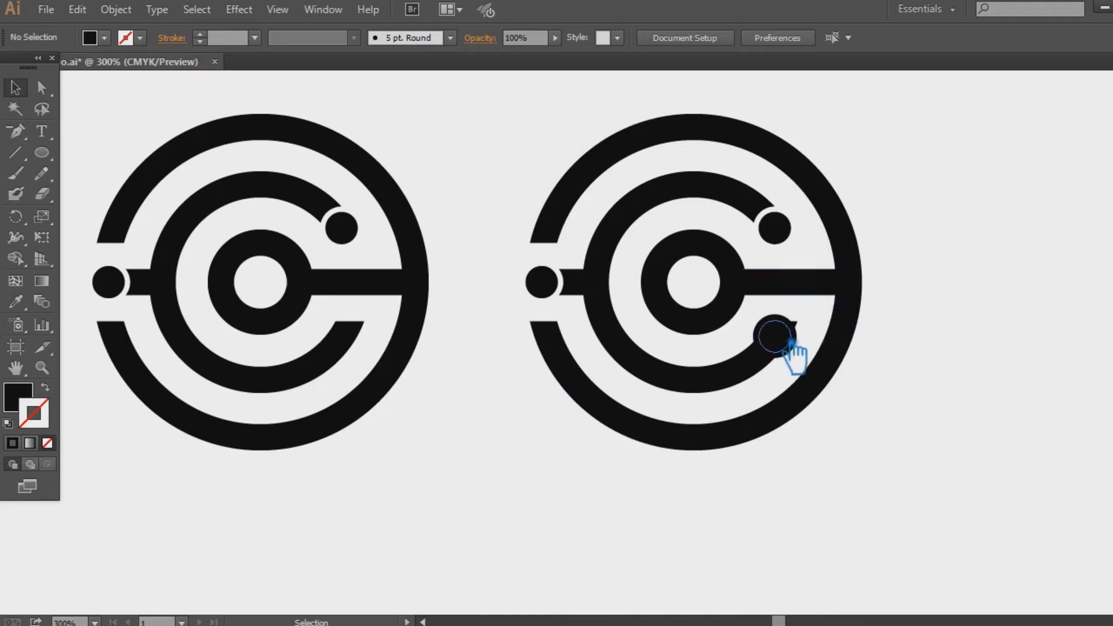
left_click(775, 337)
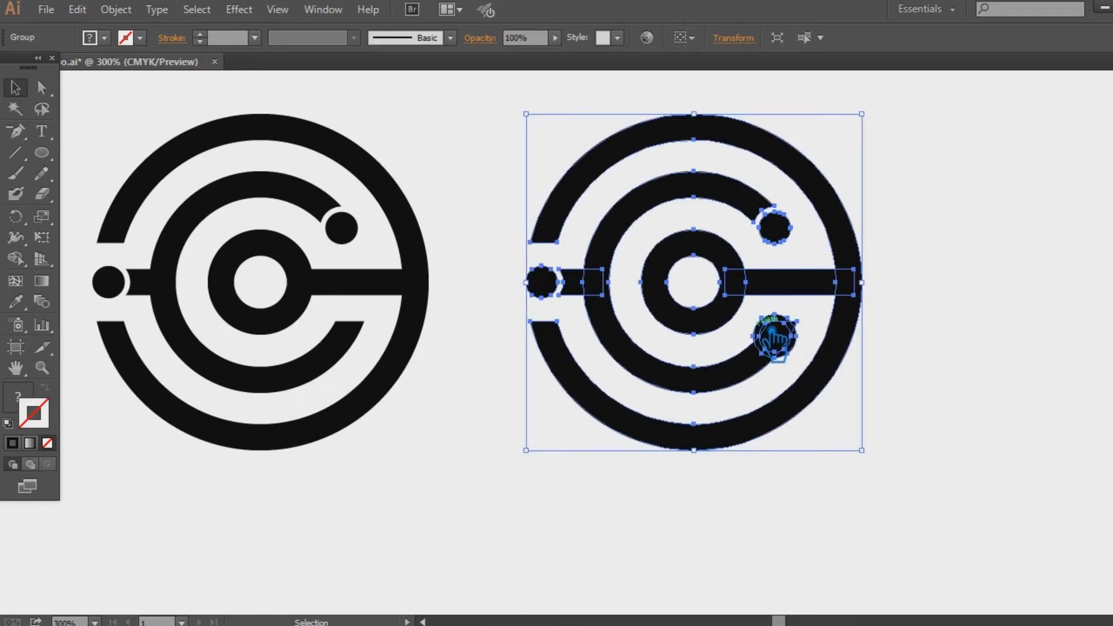
left_click(954, 345)
right_click(784, 333)
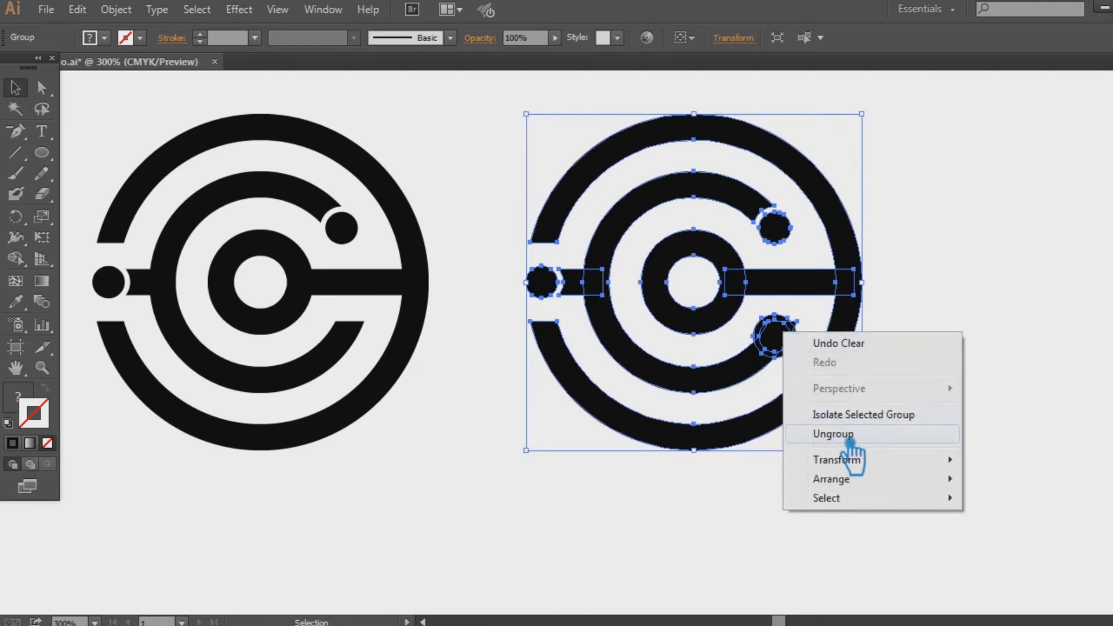
left_click(849, 441)
Step: Divide the duplicate's middle ring with the lower small circle and its offset circle, and ungroup the resulting pieces
left_click(775, 334)
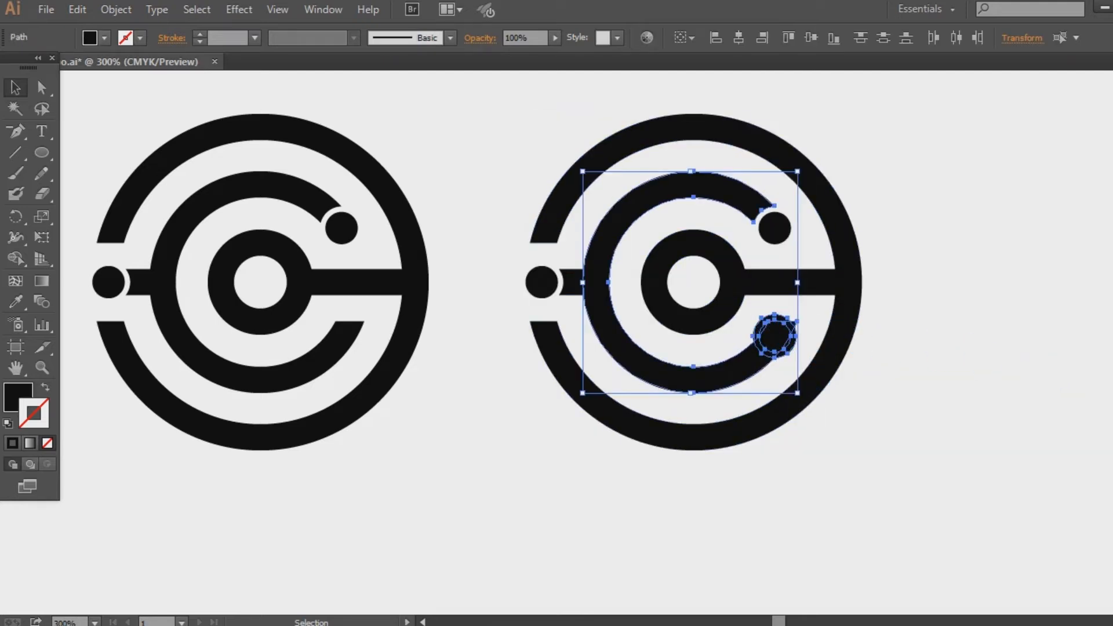
key("ctrl+shift+F9")
left_click(973, 590)
key("ctrl+shift+F9")
left_click(978, 445)
right_click(784, 326)
left_click(835, 430)
Step: Delete the leftover ring tip and the offset pieces around the duplicate's lower small circle
left_click(942, 377)
left_click(796, 323)
key("Delete")
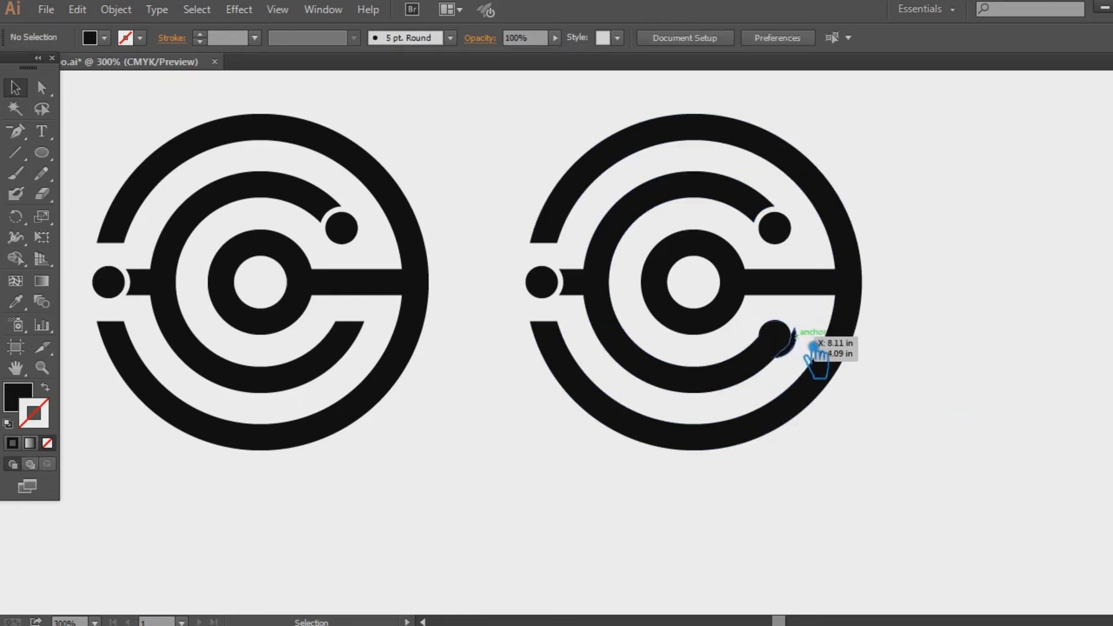
left_click(784, 346)
key("Delete")
left_click(784, 351)
key("Delete")
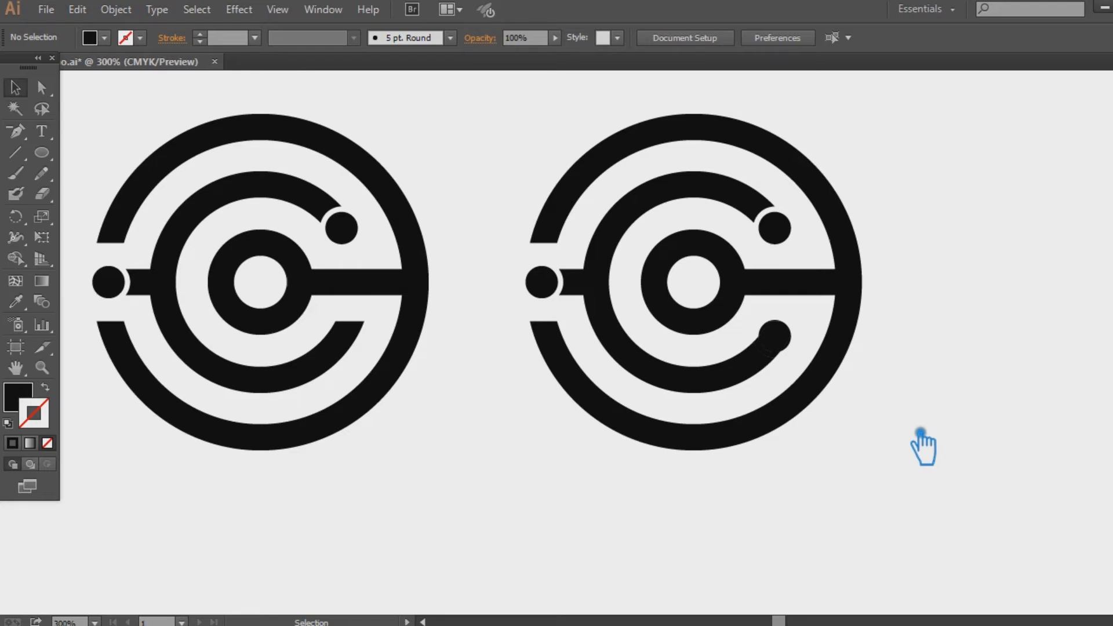
Step: Delete the short horizontal bar and its end dot from the open side of the duplicate logo
left_click(581, 289)
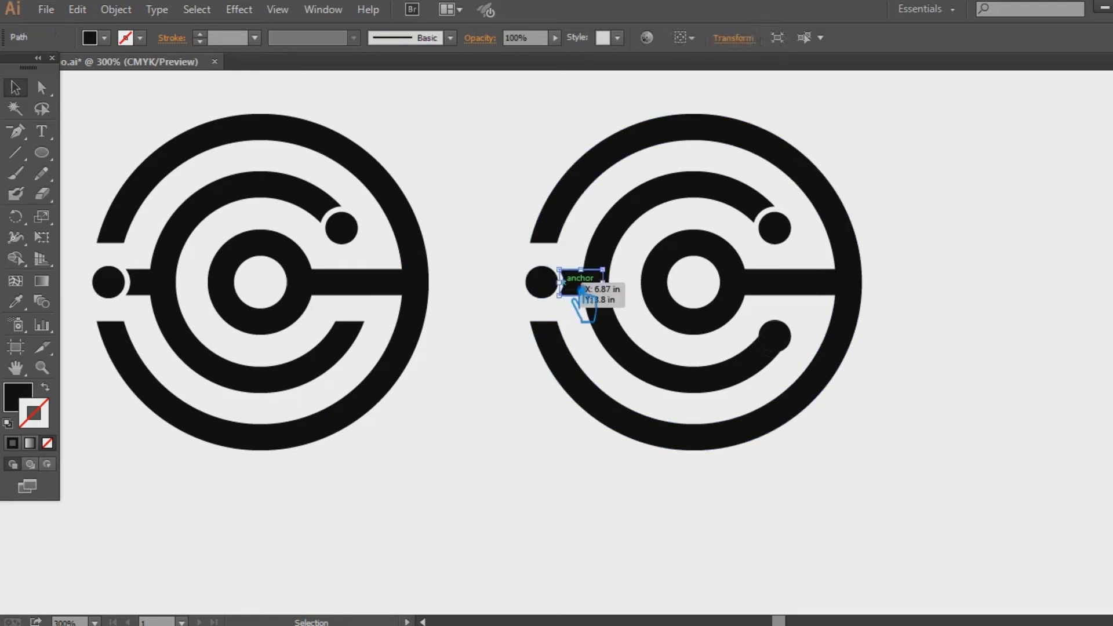
left_click(556, 292, "shift")
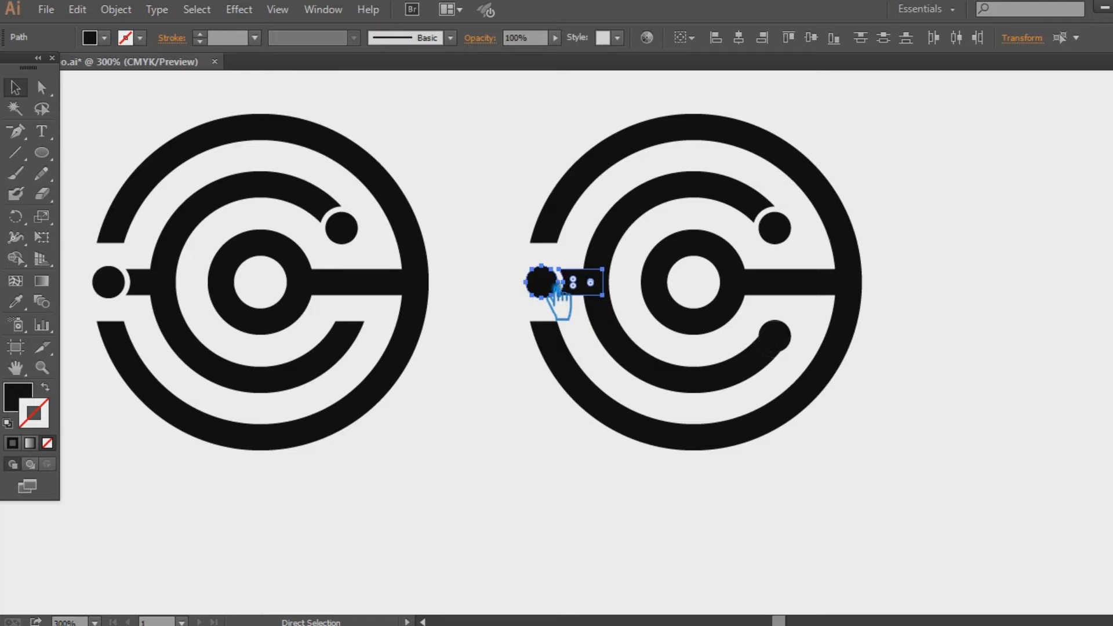
key("Delete")
scroll(1007, 298, "up", 1)
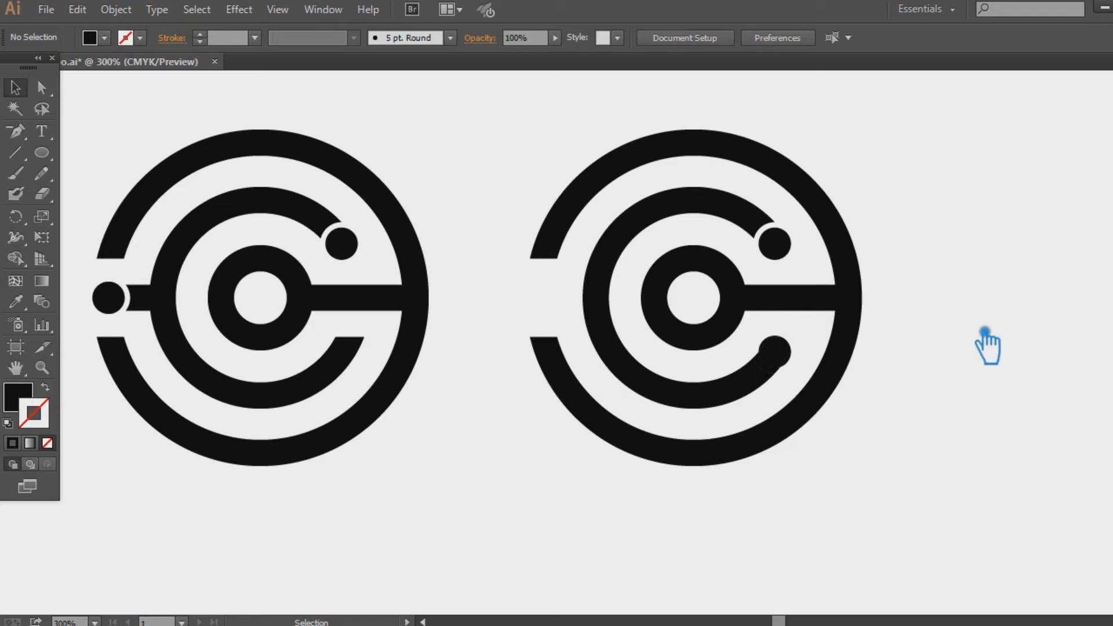
Step: Delete the leftover piece between the duplicate's lower dot and its middle ring, opening a thin gap
key("ctrl+minus")
key("ctrl+minus")
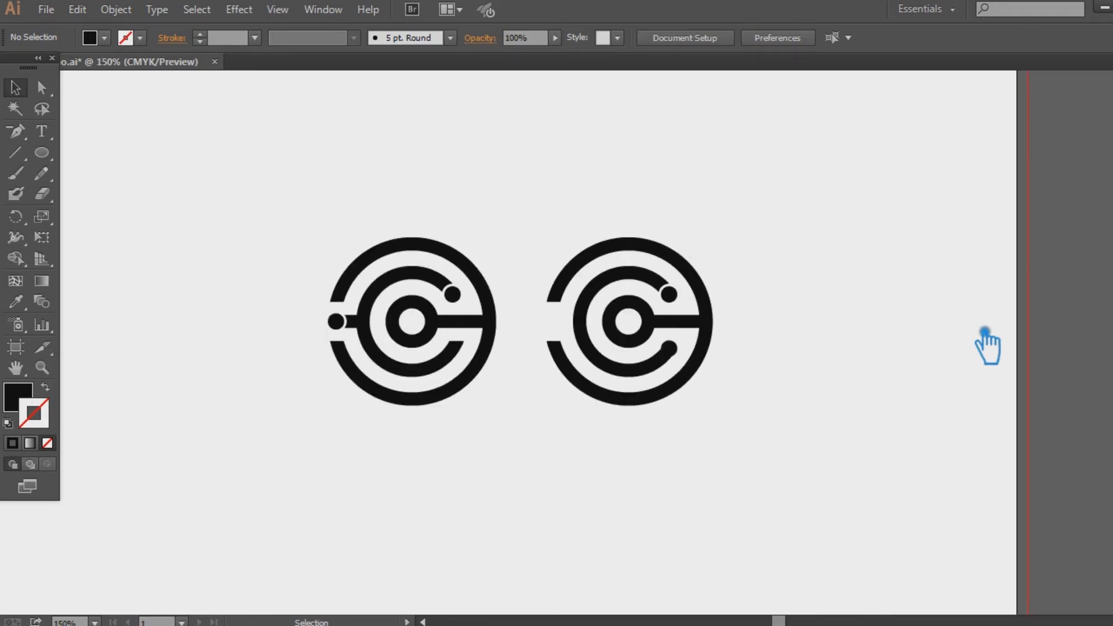
left_click_drag(827, 388, 928, 390)
left_click(777, 360)
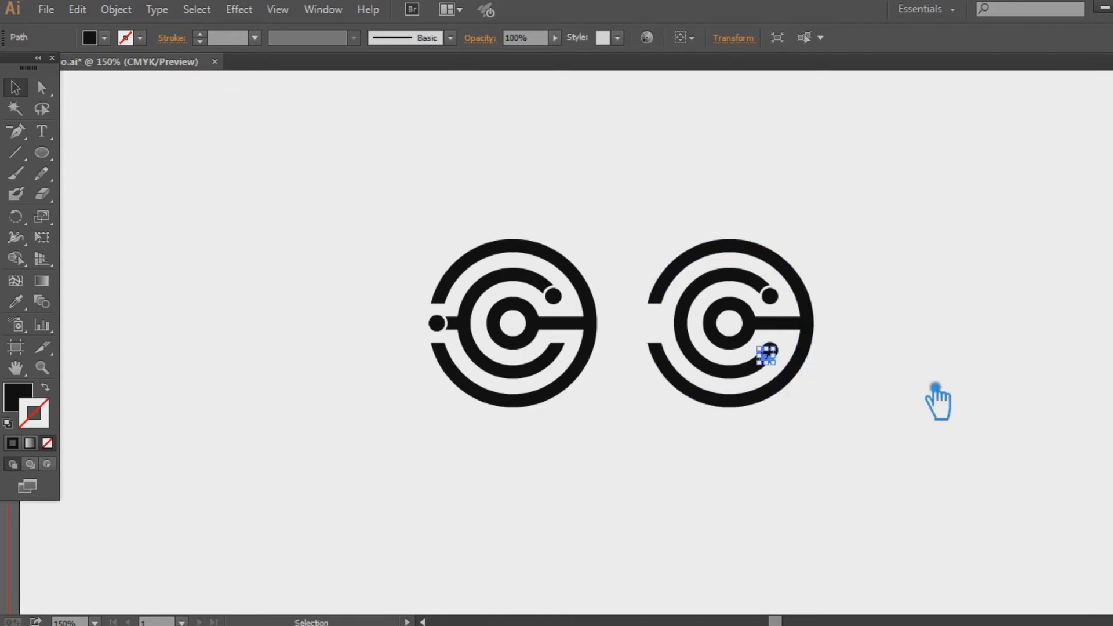
key("Delete")
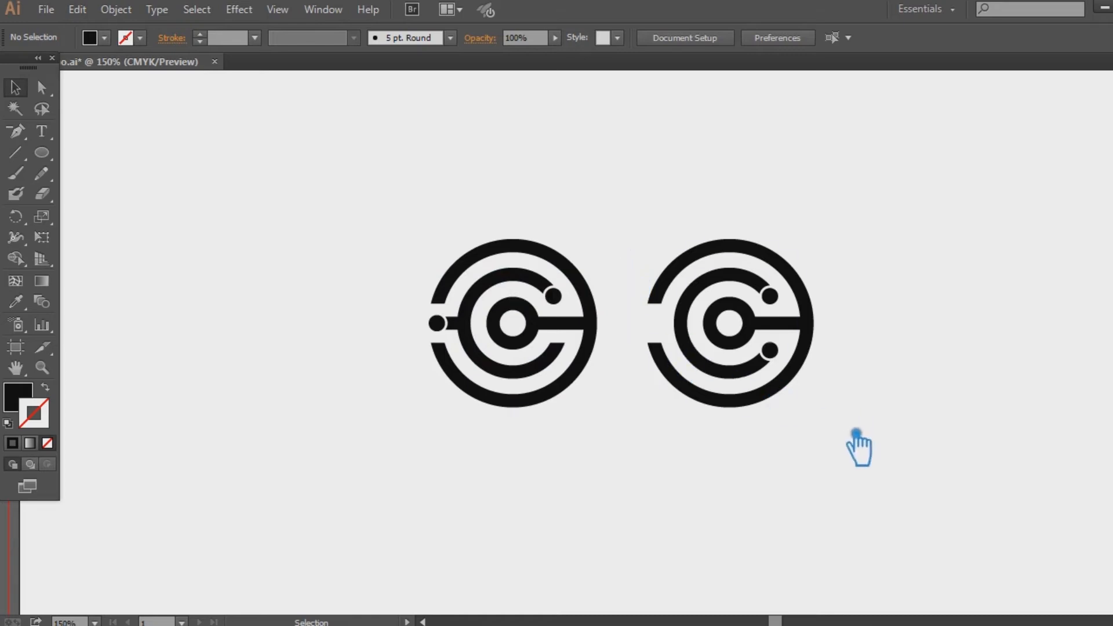
Step: Group the parts of the duplicate logo and the parts of the original logo as two separate groups
left_click_drag(856, 453, 656, 214)
key("ctrl+g")
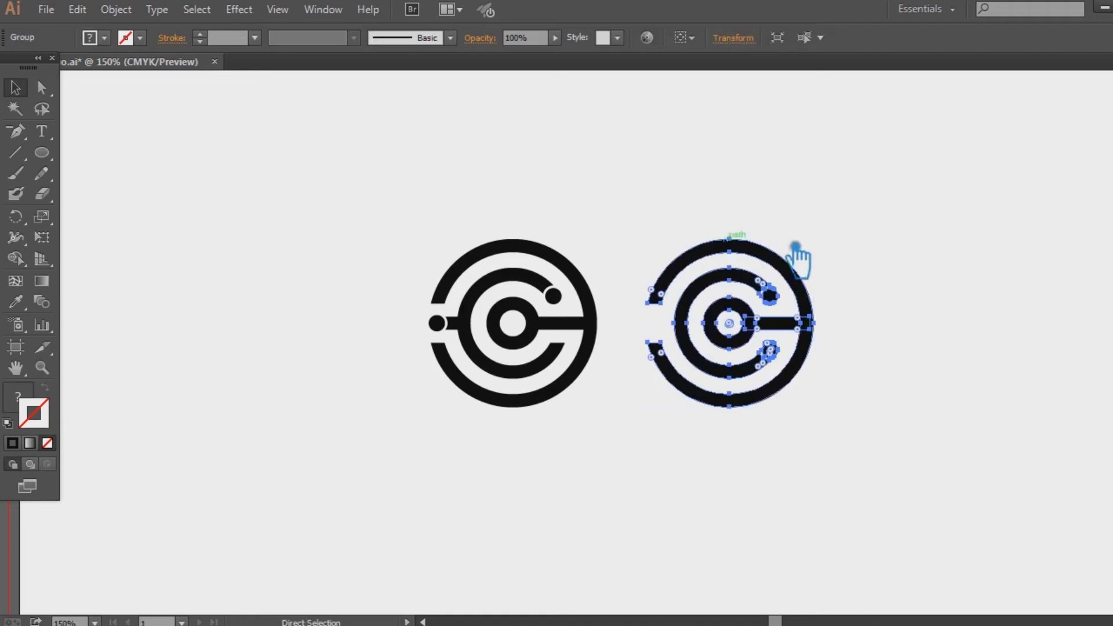
left_click(930, 264)
left_click(590, 349)
left_click_drag(644, 410, 423, 260)
key("ctrl+g")
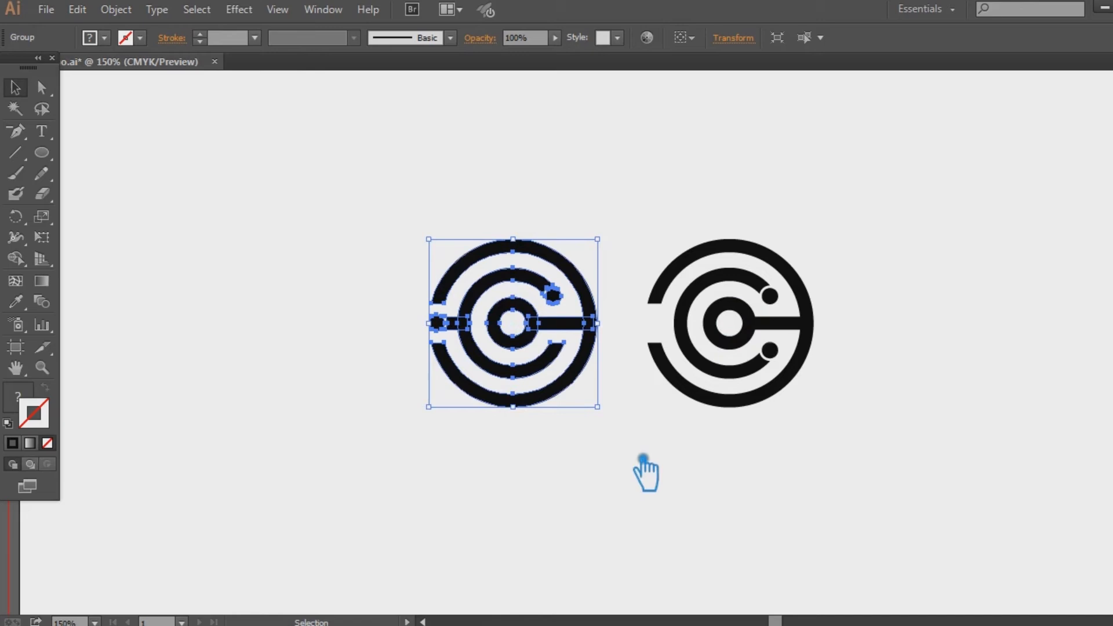
Step: Move the duplicate logo closer to the original, and shift both logos together toward the left of the artboard
left_click(636, 485)
left_click_drag(693, 399, 670, 394)
left_click_drag(838, 445, 385, 219)
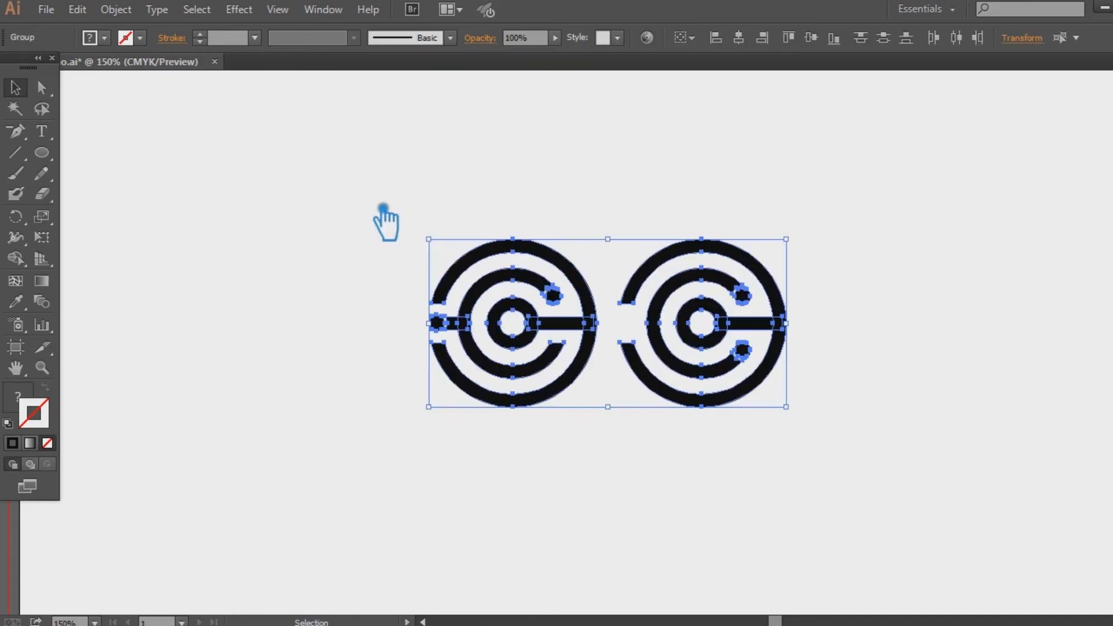
left_click(882, 270)
left_click_drag(785, 296, 475, 293)
left_click(617, 280)
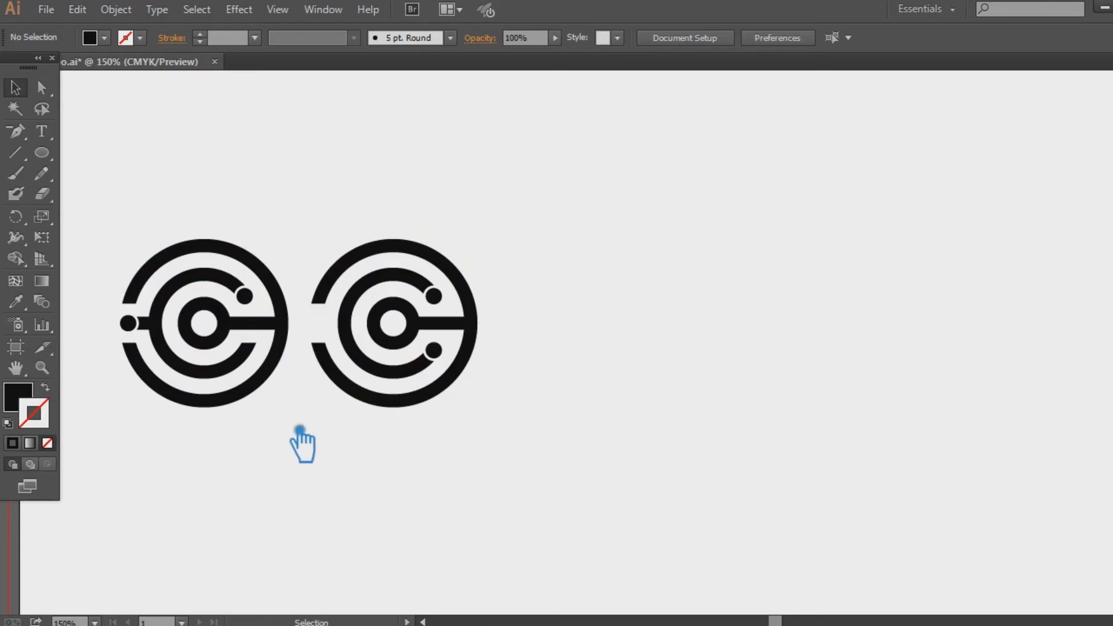
Step: Ungroup the duplicate logo and save the document
left_click_drag(295, 430, 104, 229)
left_click(480, 288)
left_click(473, 288)
right_click(456, 266)
left_click(505, 369)
left_click(580, 334)
key("ctrl+s")
Step: Unite the overlapping rings, bars and dots of the original logo with the Pathfinder
left_click_drag(290, 440, 81, 229)
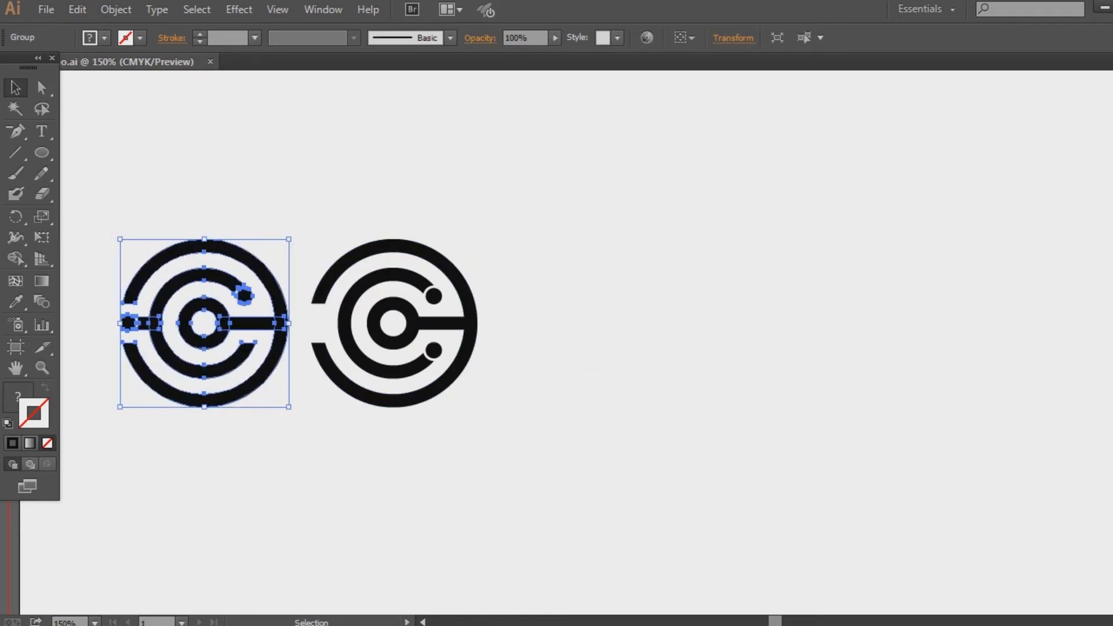
key("ctrl+shift+F9")
left_click(965, 547)
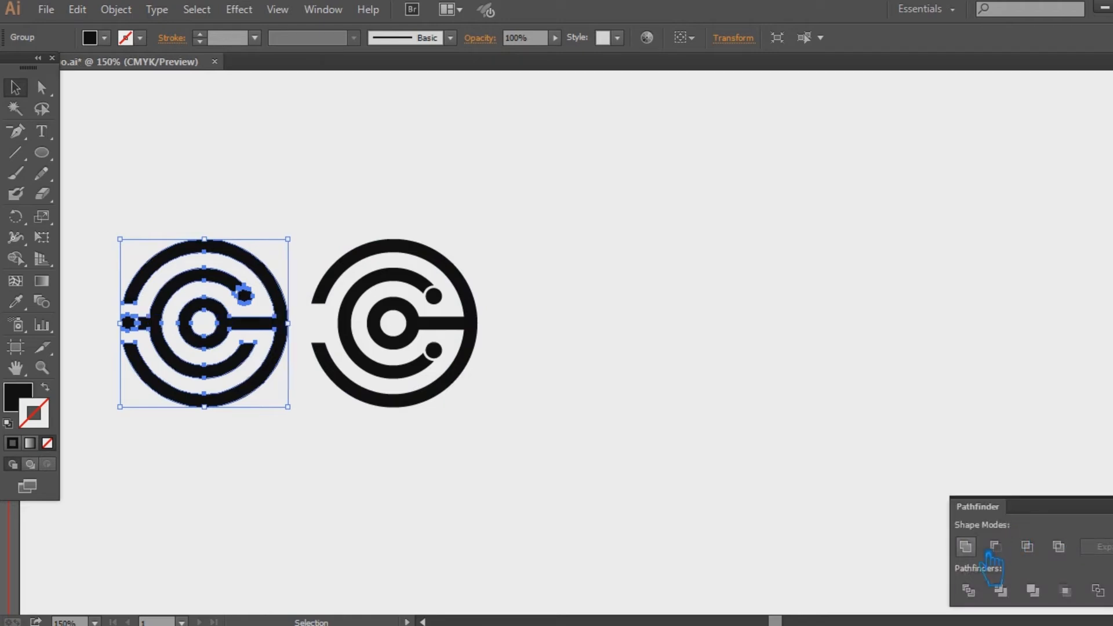
key("ctrl+shift+F9")
left_click(852, 475)
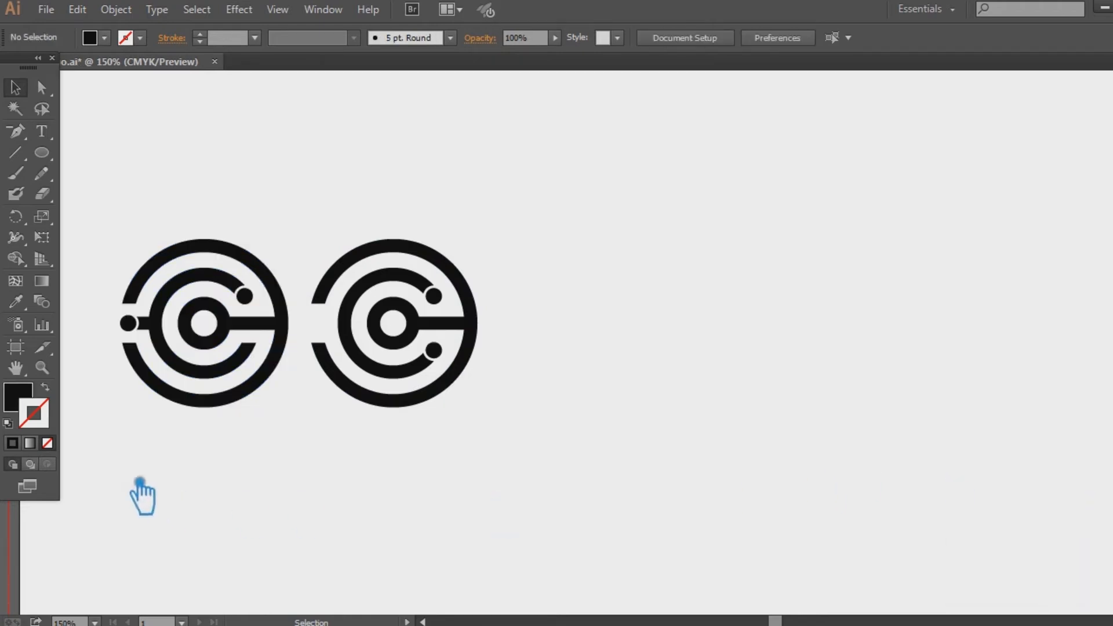
Step: Apply the default white-to-black linear gradient to every ring, bar and dot of the original logo
left_click(187, 303)
left_click(41, 281)
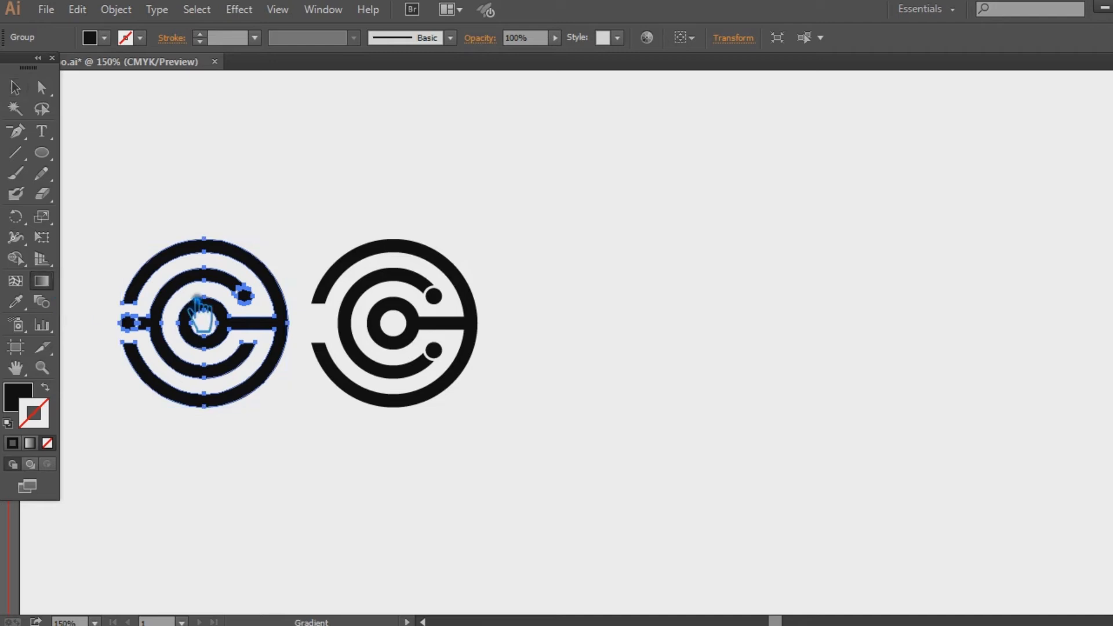
left_click(22, 392)
left_click(195, 298)
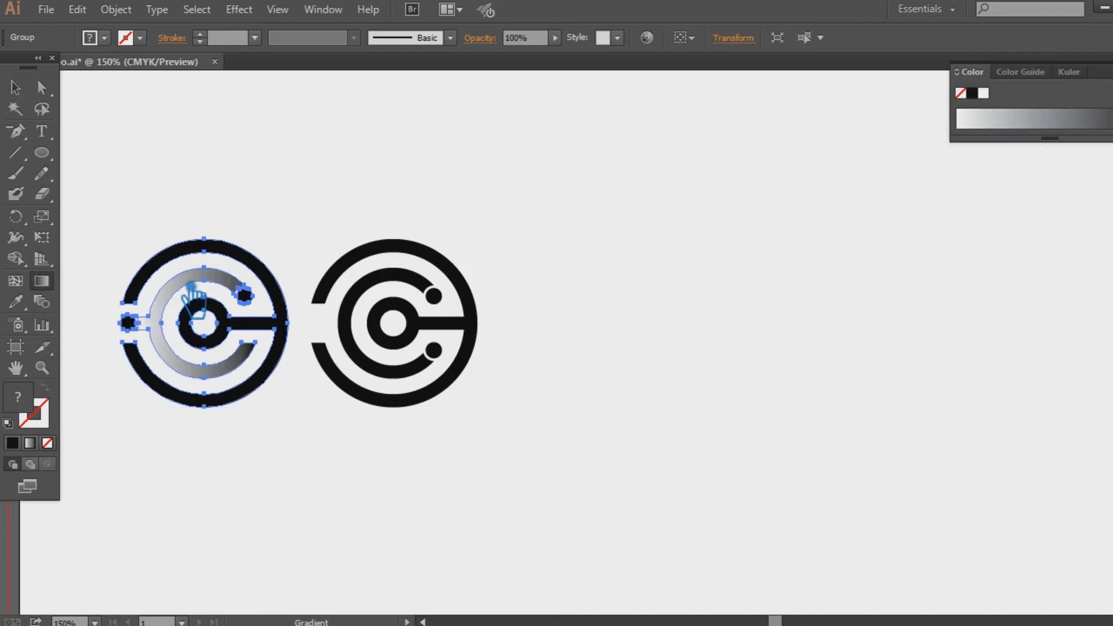
left_click(167, 271)
left_click(129, 323)
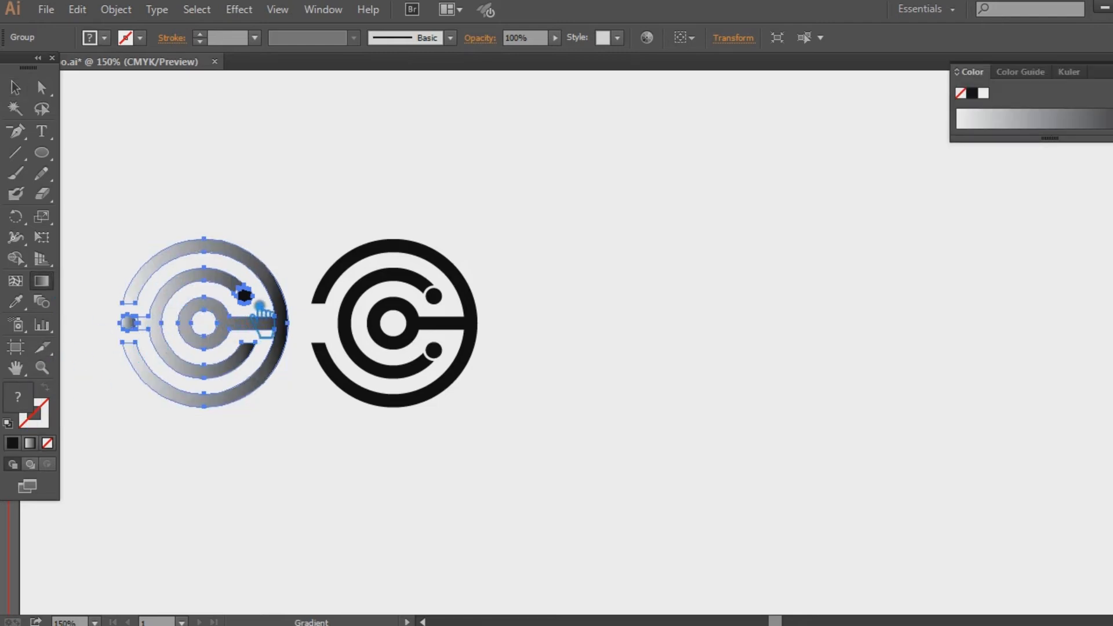
left_click(244, 295)
left_click(15, 87)
left_click(301, 174)
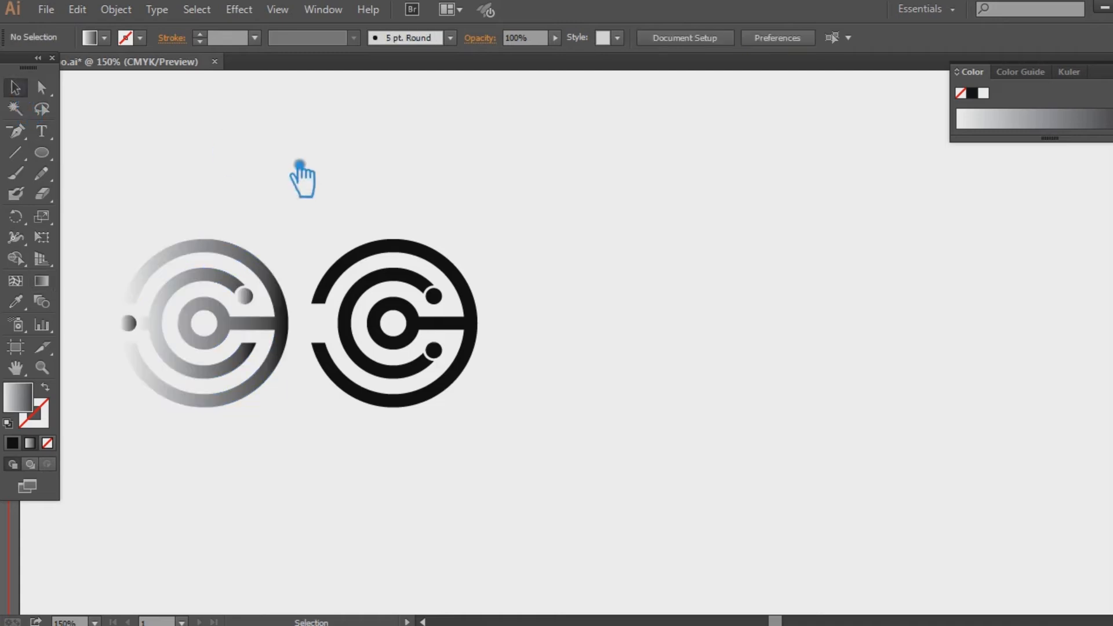
Step: Change the black end of the original logo's gradient to orange cc672f
left_click(238, 299)
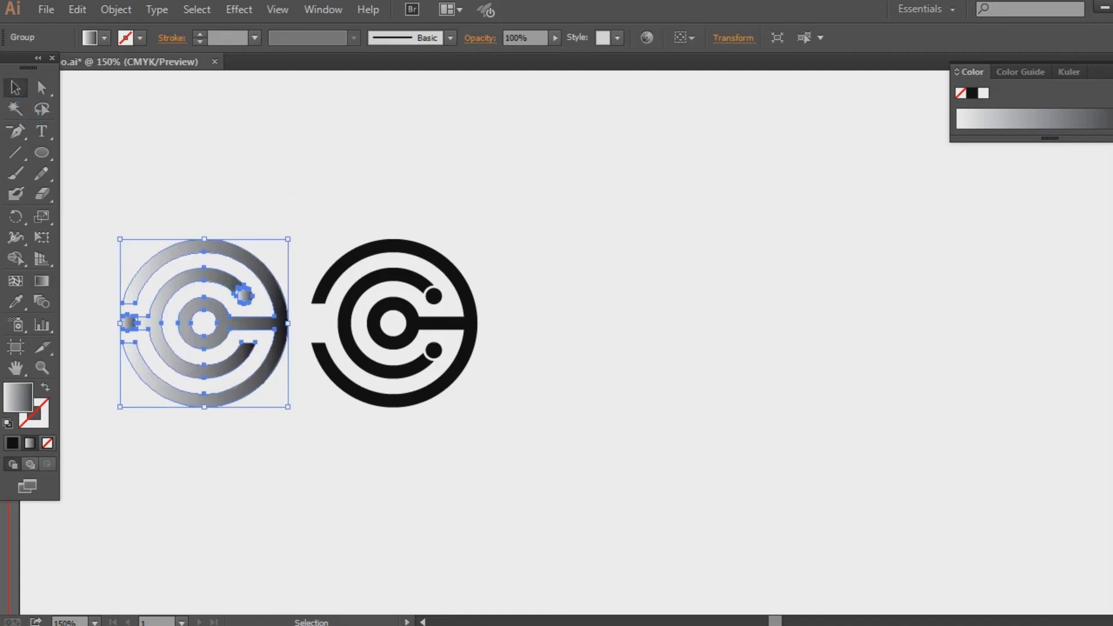
key("ctrl+F9")
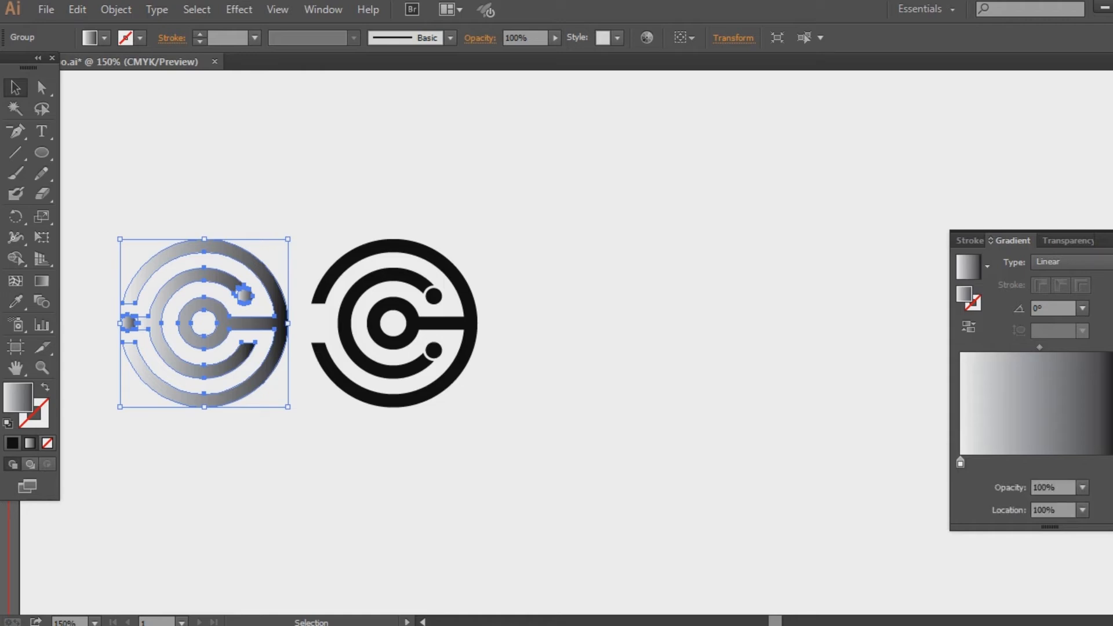
double_click(978, 301)
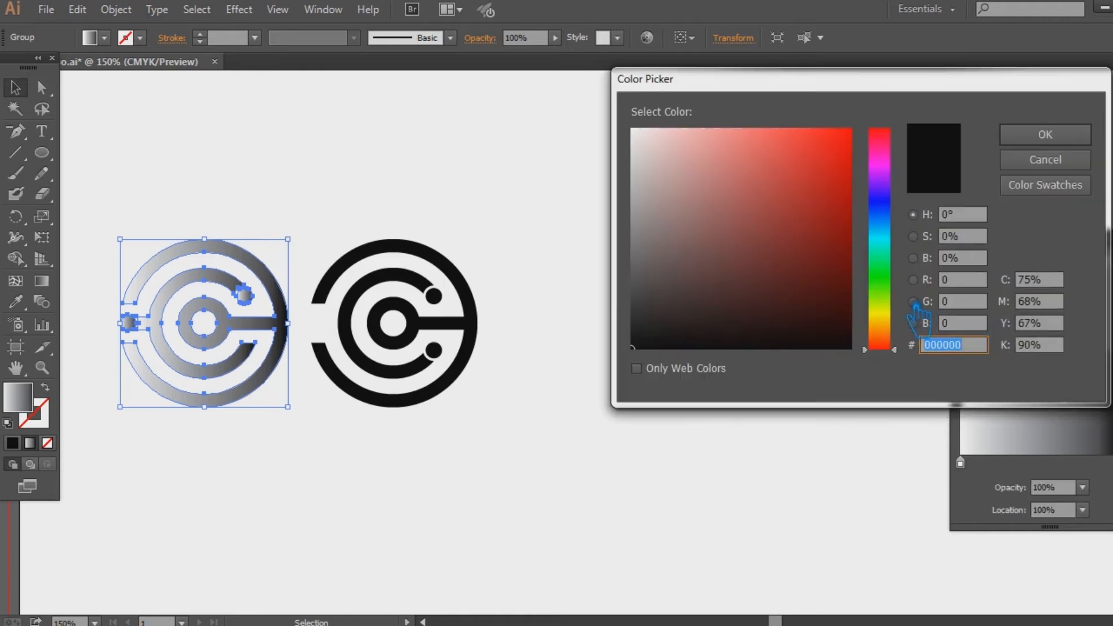
left_click_drag(896, 321, 895, 336)
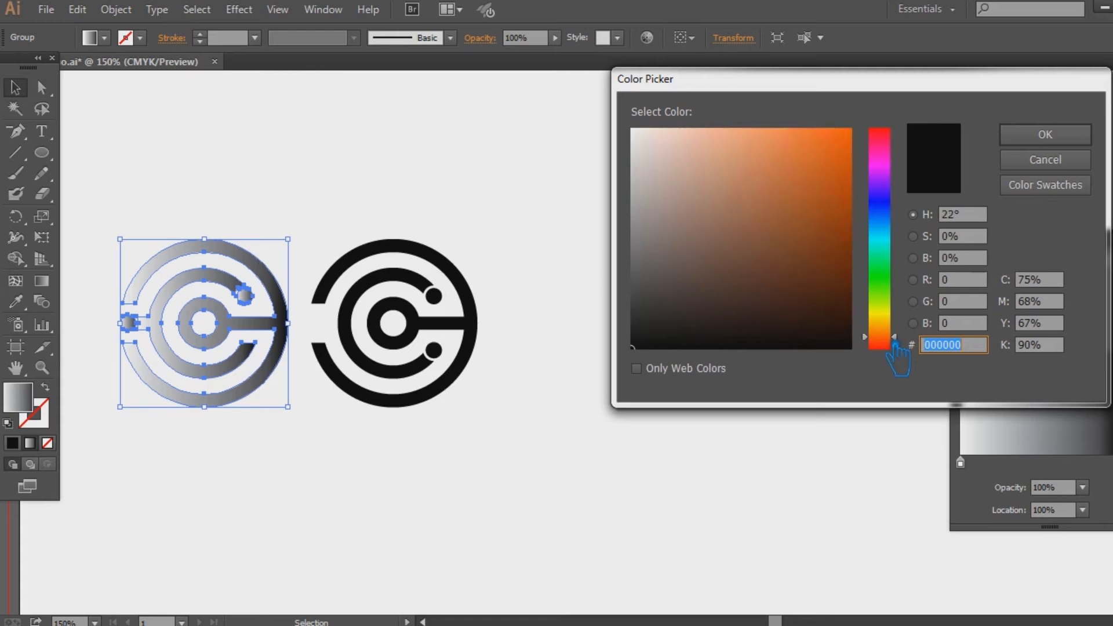
left_click_drag(810, 249, 803, 169)
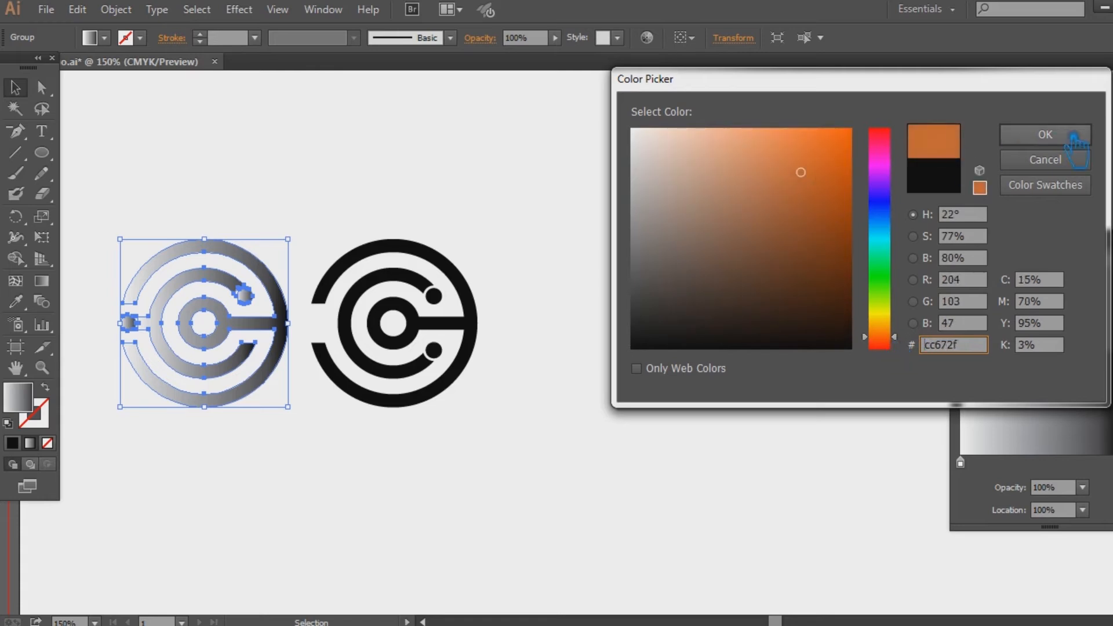
left_click(1046, 135)
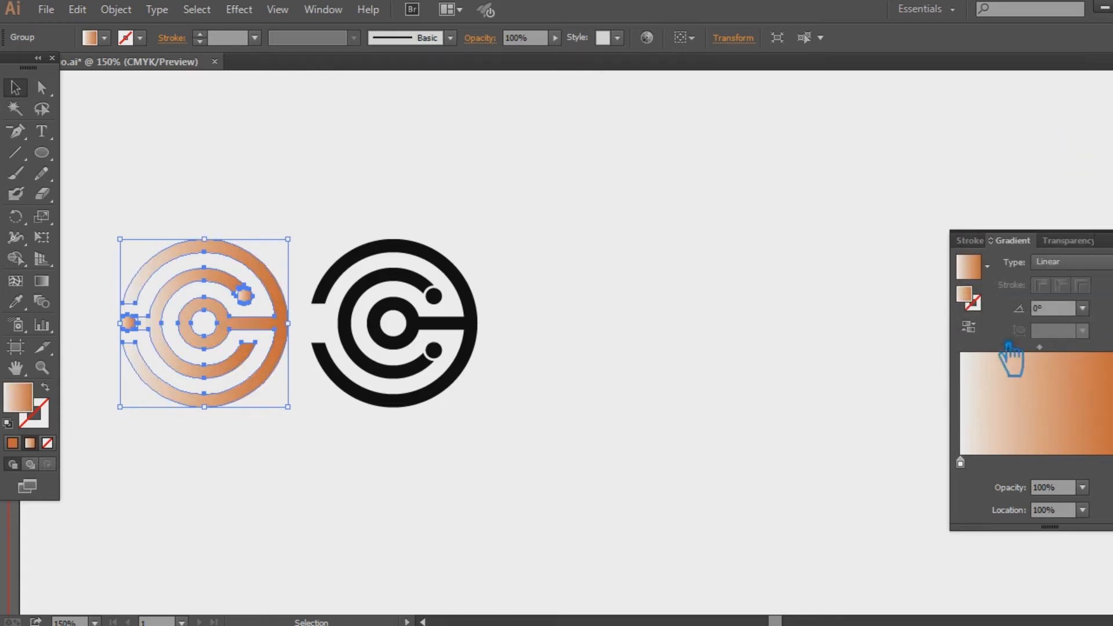
Step: Reverse the original logo's gradient and change its white end to dark brown 351602
left_click(969, 326)
left_click(1112, 462)
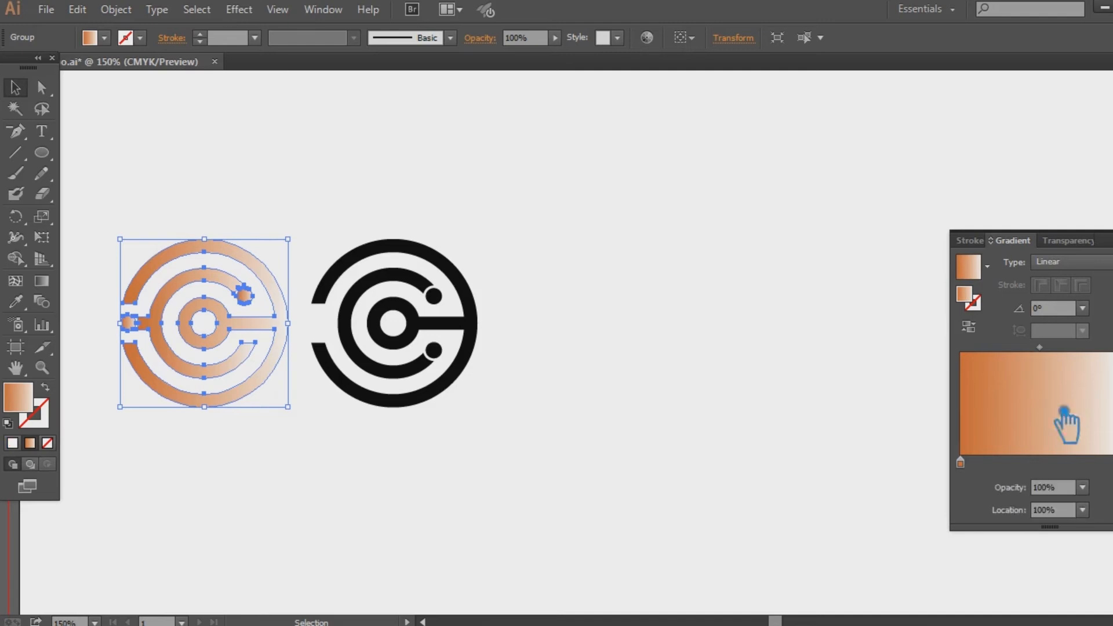
double_click(973, 298)
left_click_drag(899, 321, 902, 341)
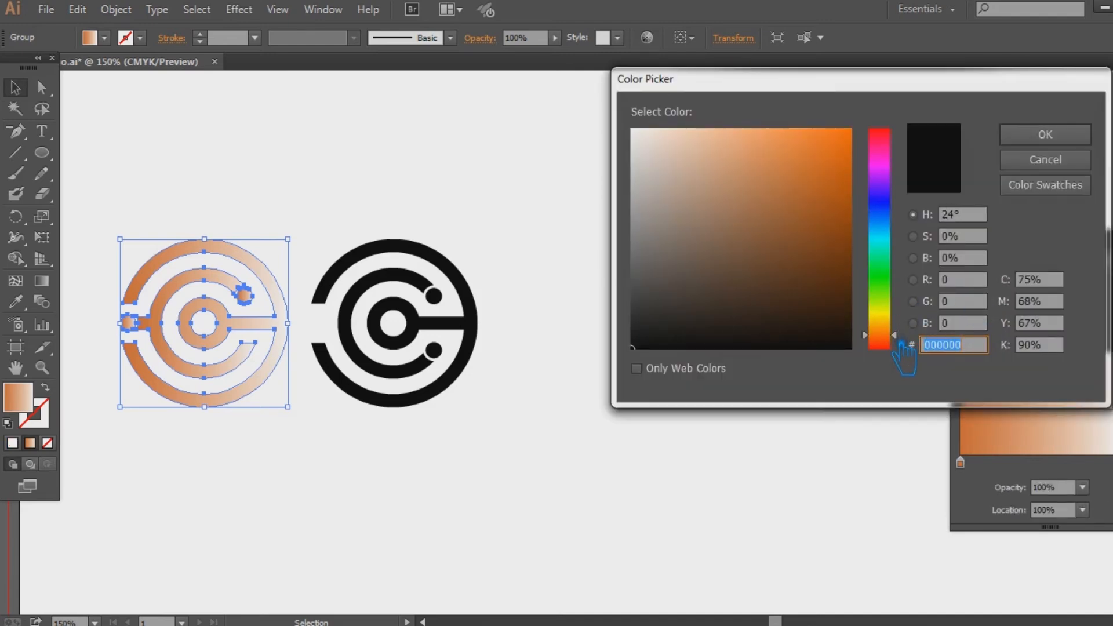
left_click_drag(823, 291, 850, 313)
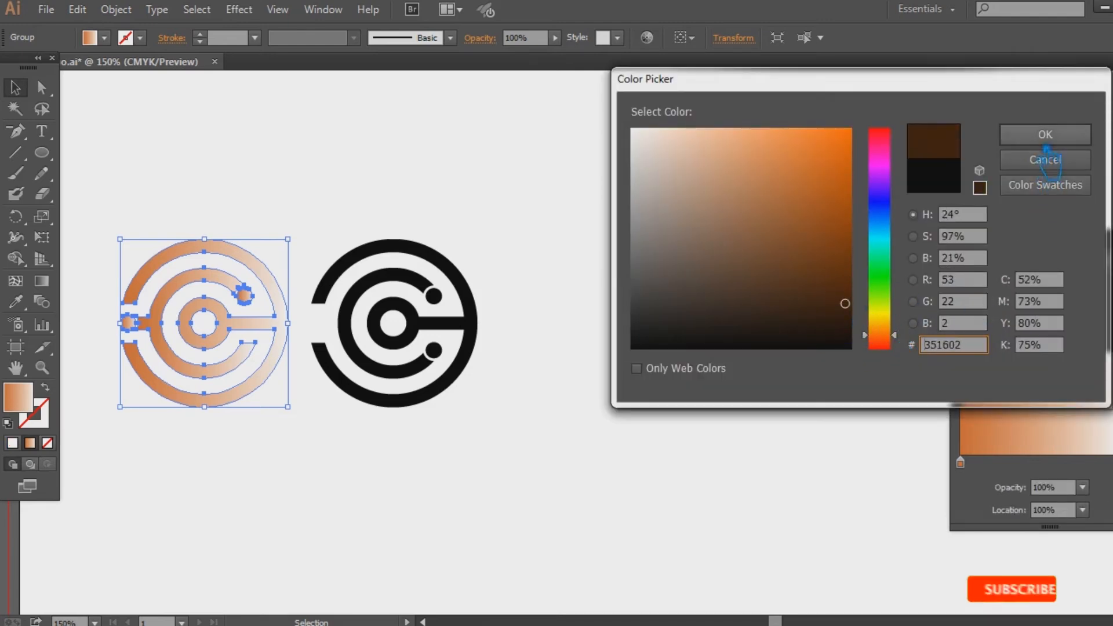
left_click(1045, 137)
left_click(640, 233)
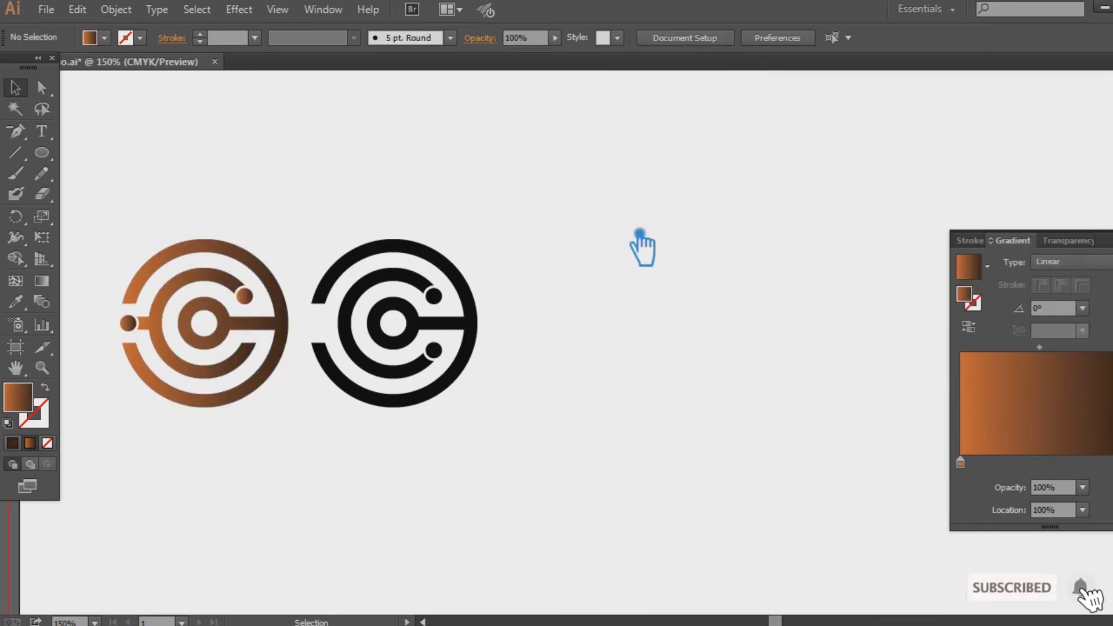
Step: Draw an unfilled circle beside the orange logo with a cyan 00f3ff stroke of 10 pt
key("shift+Tab")
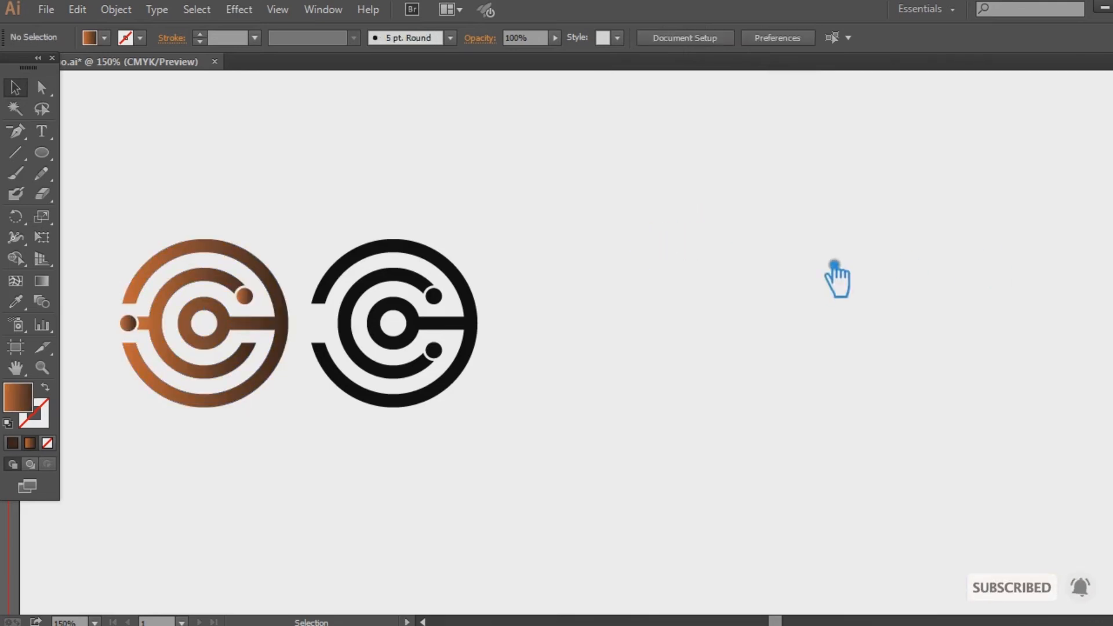
left_click_drag(715, 357, 885, 331)
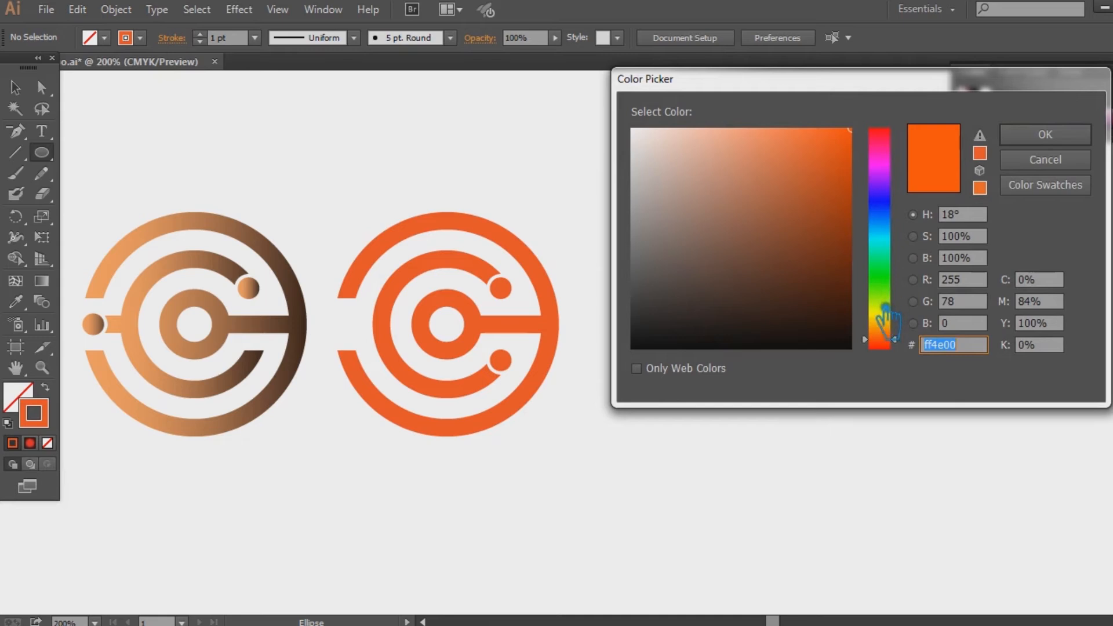
left_click(899, 239)
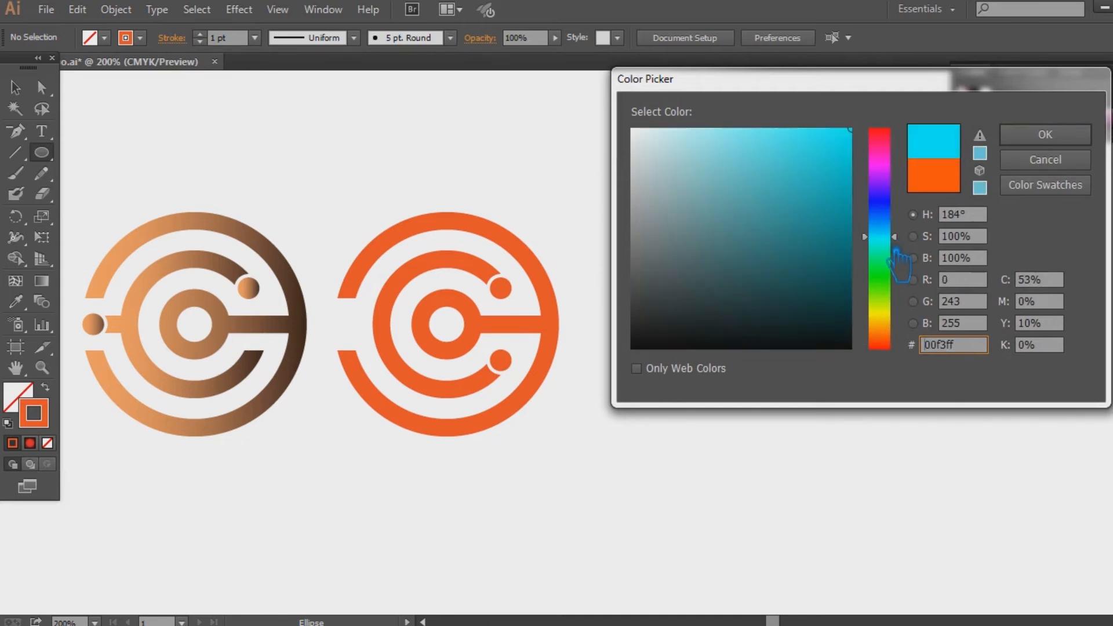
left_click(1046, 138)
left_click_drag(640, 256, 799, 438)
scroll(222, 42, "up", 14)
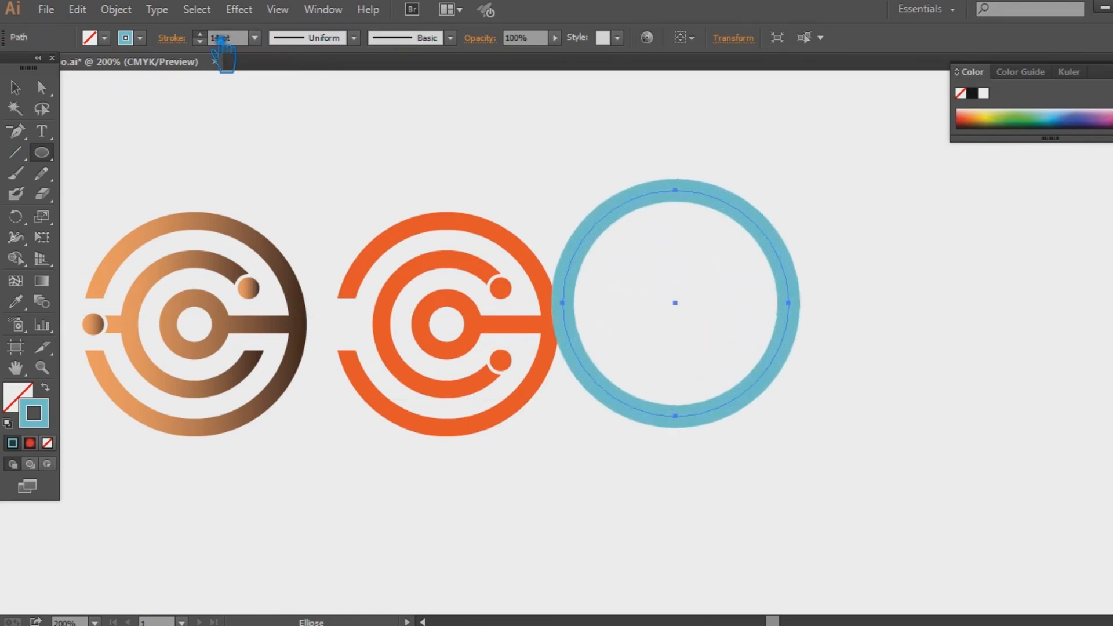
scroll(220, 43, "down", 3)
scroll(221, 42, "down", 2)
Step: Move the blue circle clear of the orange logo, shrink it to roughly the logo's size, and save the document
left_click(15, 88)
left_click(940, 341)
left_click_drag(938, 341, 818, 295)
left_click_drag(674, 293, 718, 336)
left_click_drag(717, 410, 710, 397)
left_click(774, 392)
left_click(684, 371)
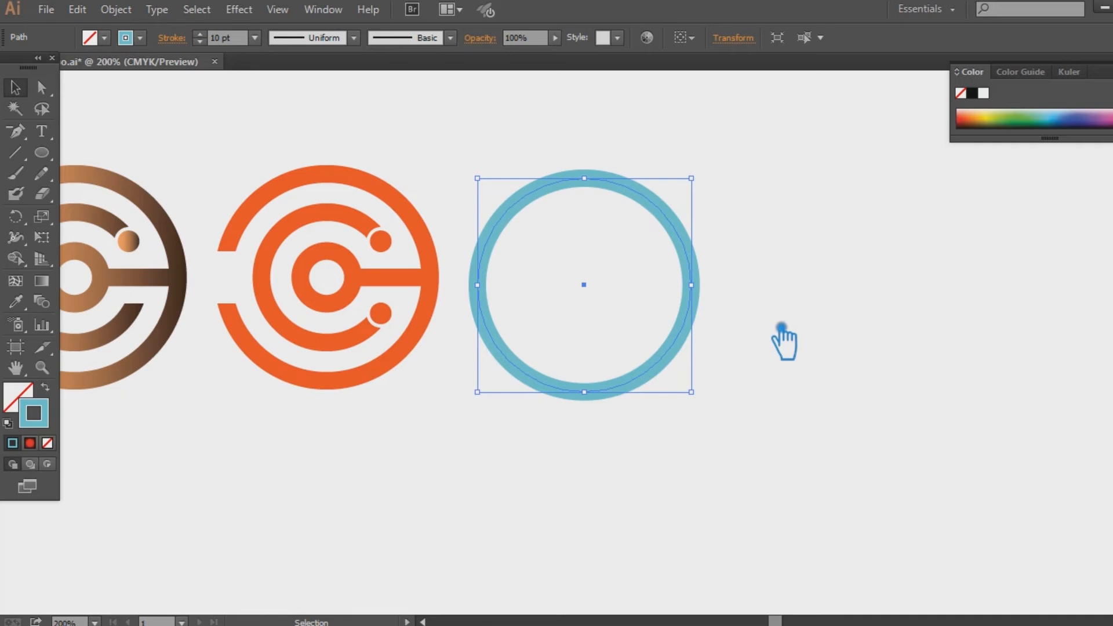
left_click_drag(709, 400, 708, 409)
left_click(778, 373)
left_click(1111, 98)
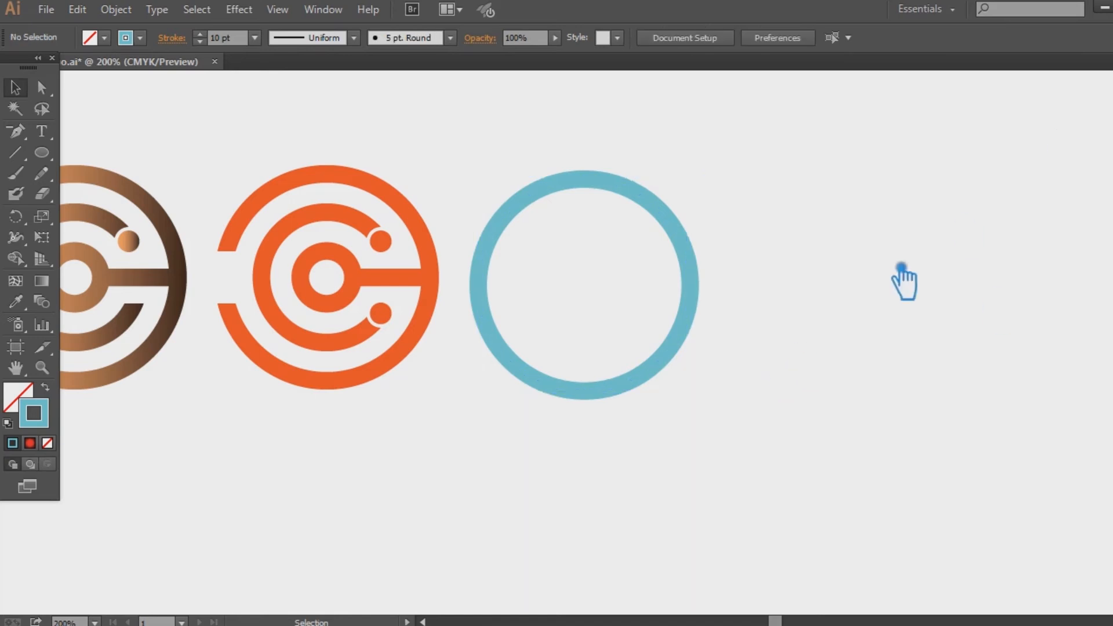
key("ctrl+s")
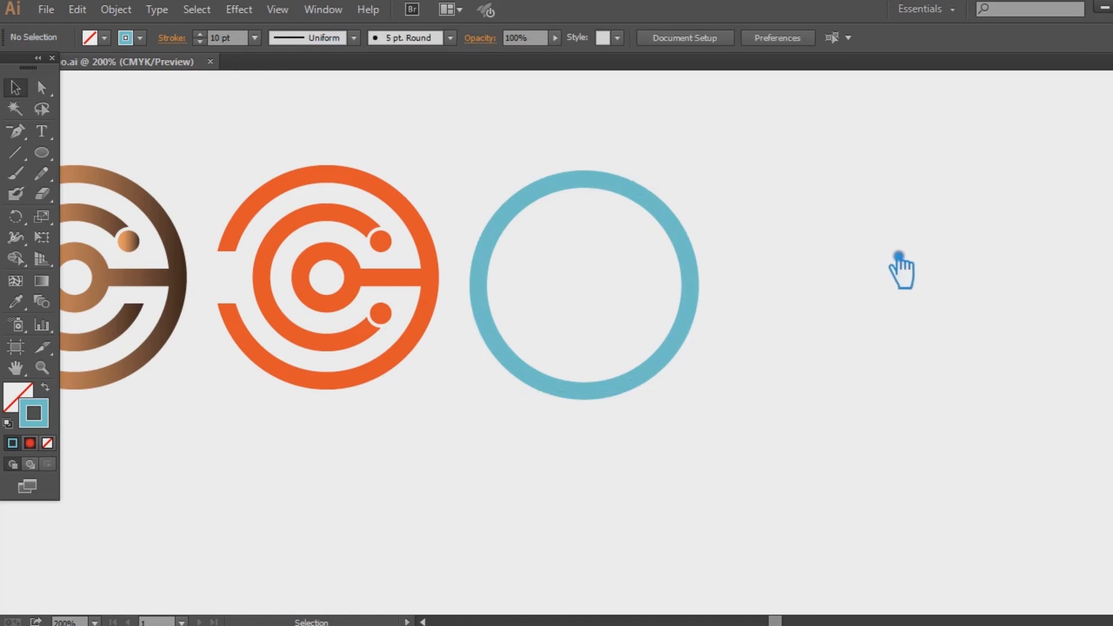
Step: Try a red radial gradient on the new circle's stroke
left_click(704, 318)
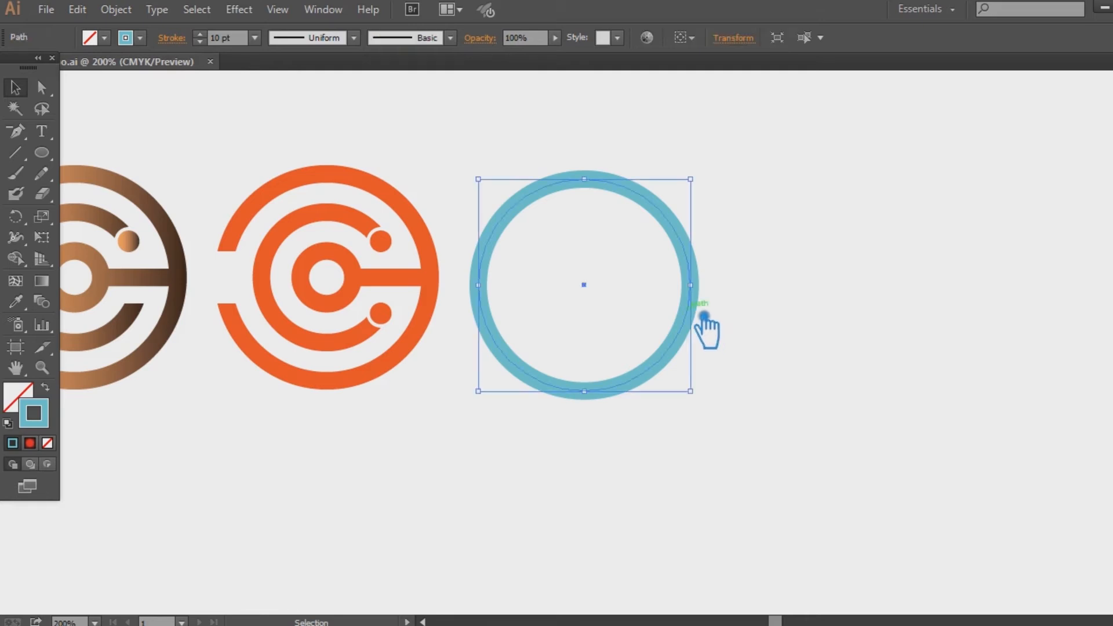
left_click(16, 301)
left_click(30, 443)
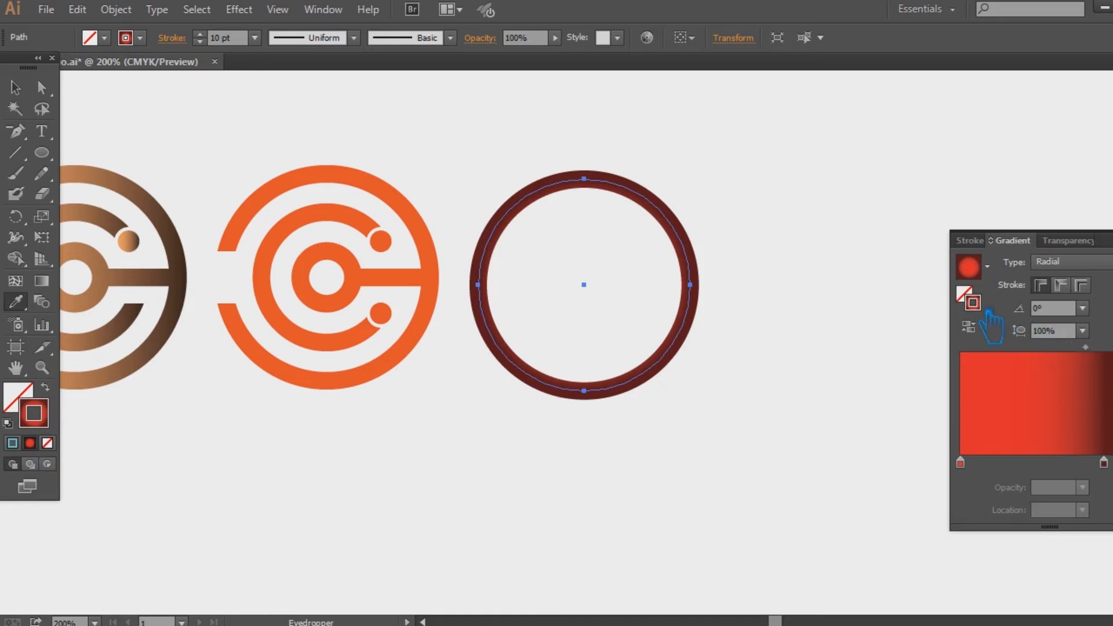
left_click(979, 328)
left_click(980, 329)
left_click(12, 443)
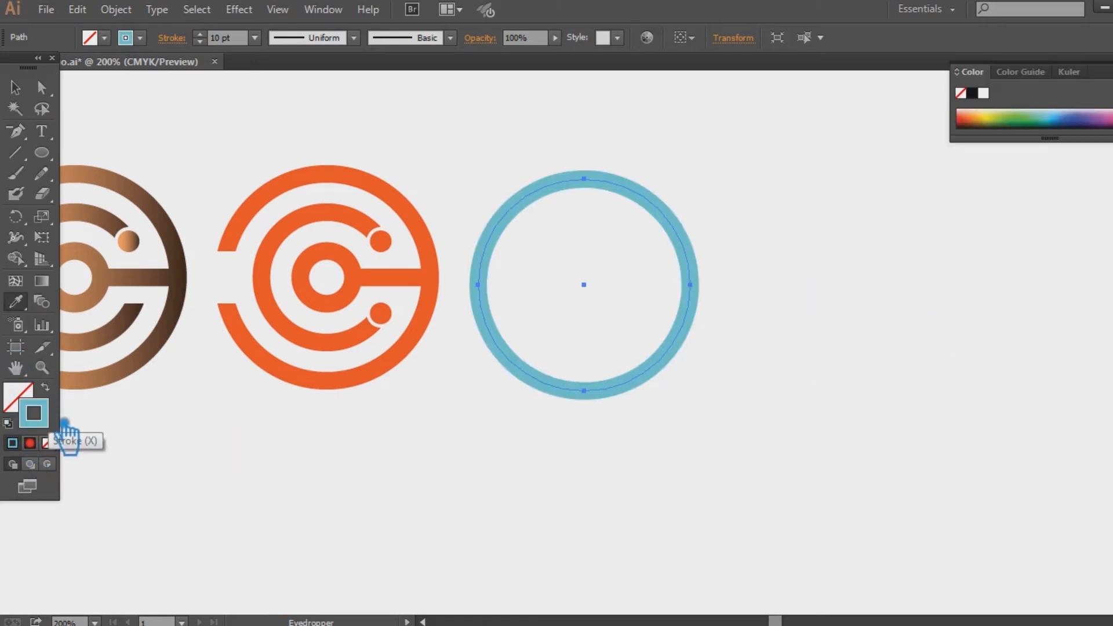
Step: Sample the orange logo's colour onto the circle, swap it from fill to stroke, and set the stroke weight to 10 pt
left_click(272, 376)
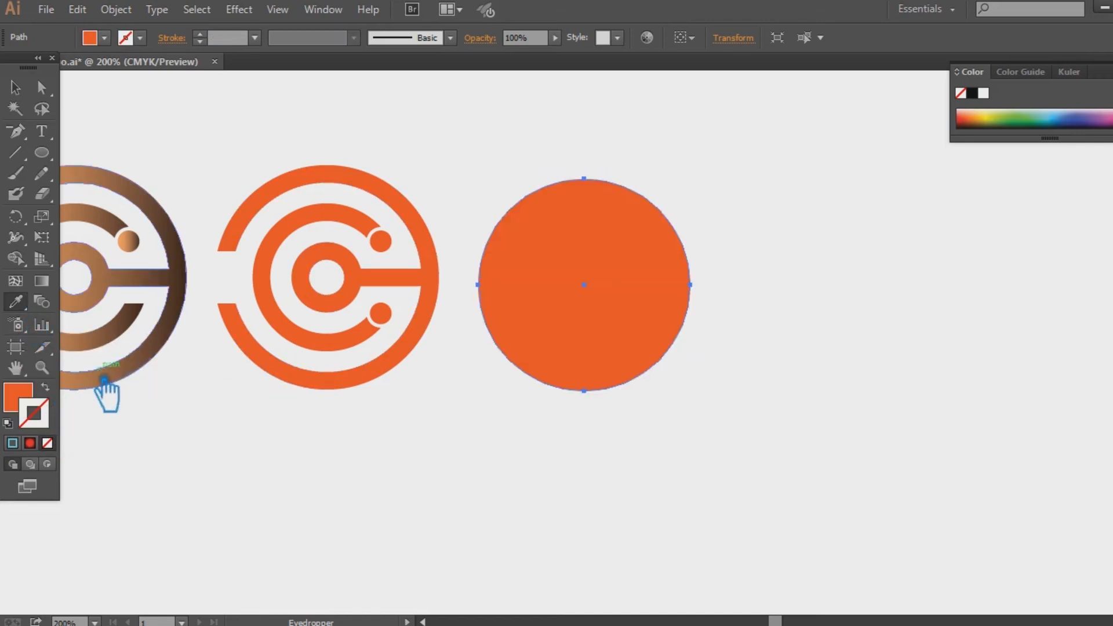
left_click(46, 388)
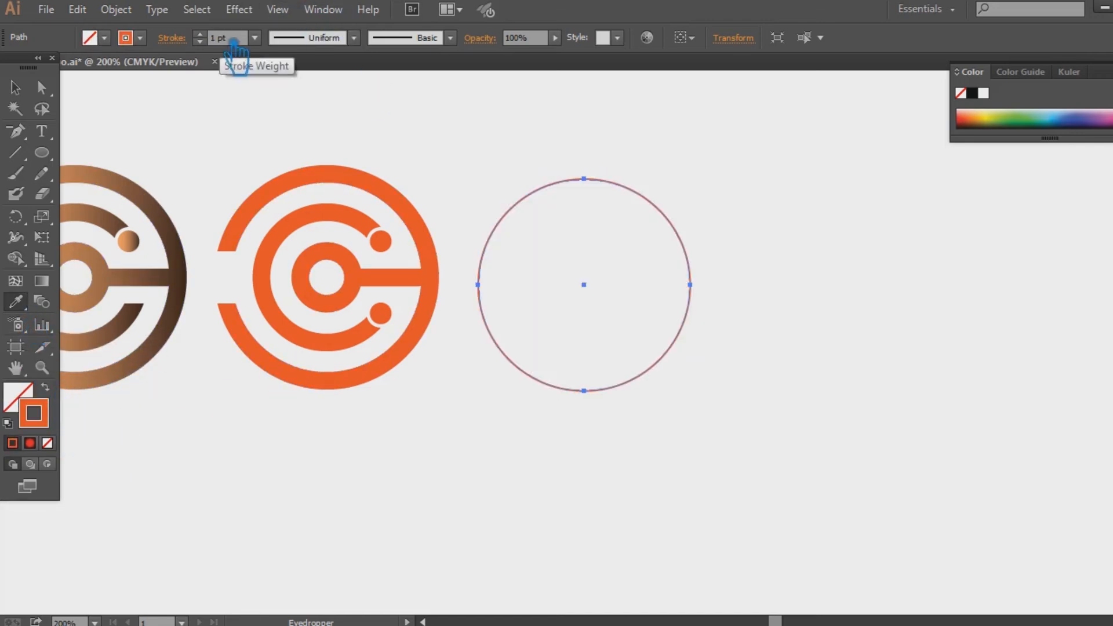
key("Return")
left_click(15, 87)
key("F6")
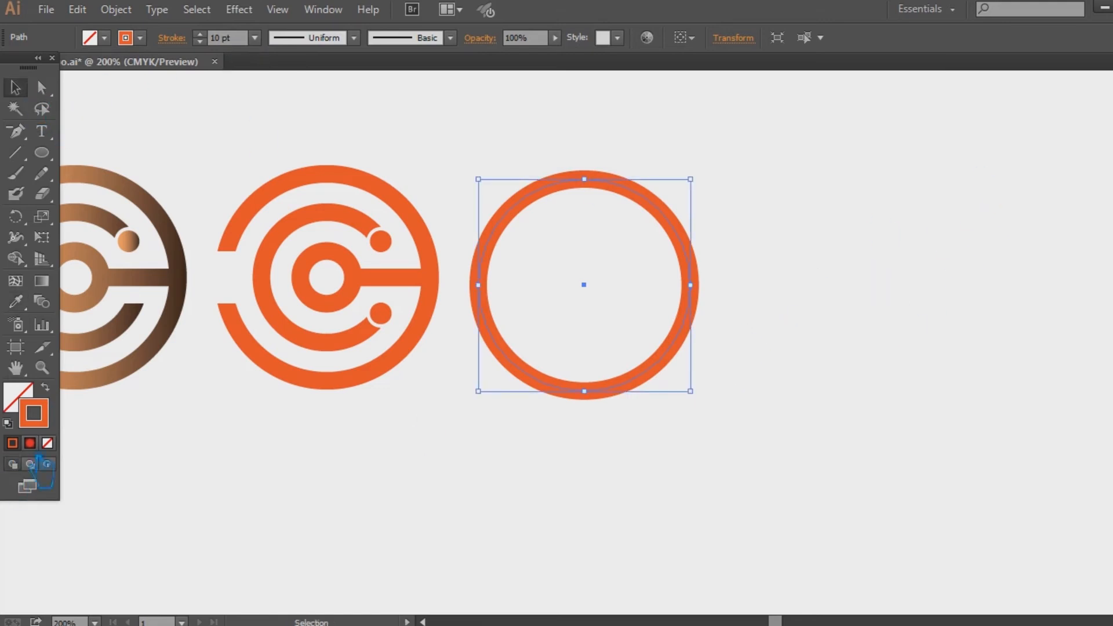
Step: Change the circle's stroke colour to olive green 839e10 and save the document
double_click(48, 419)
left_click_drag(895, 343, 892, 314)
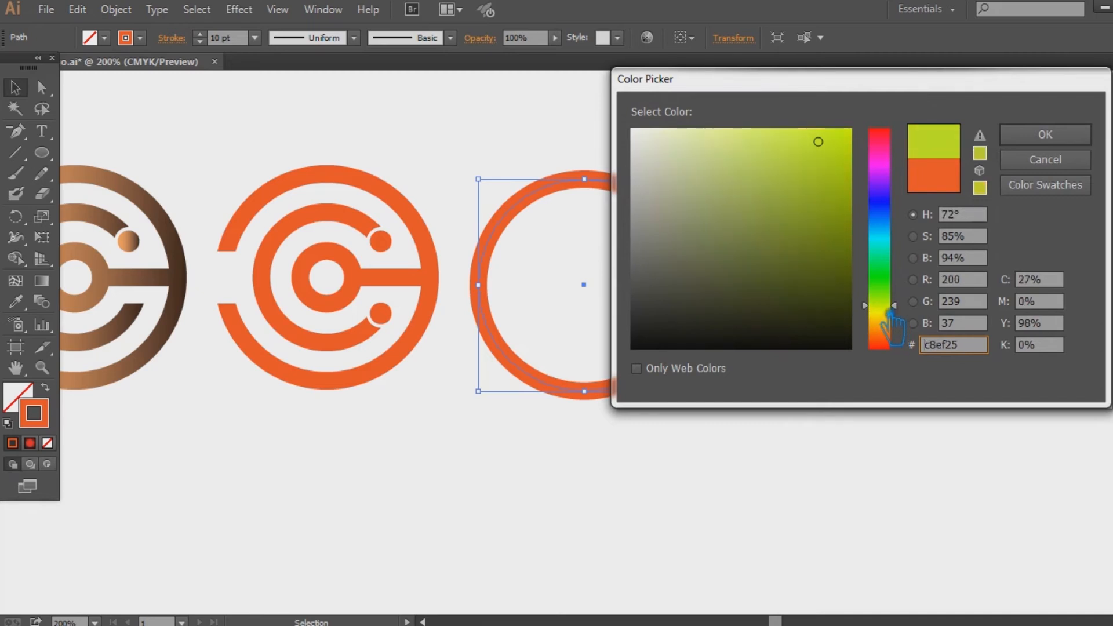
left_click_drag(831, 129, 846, 201)
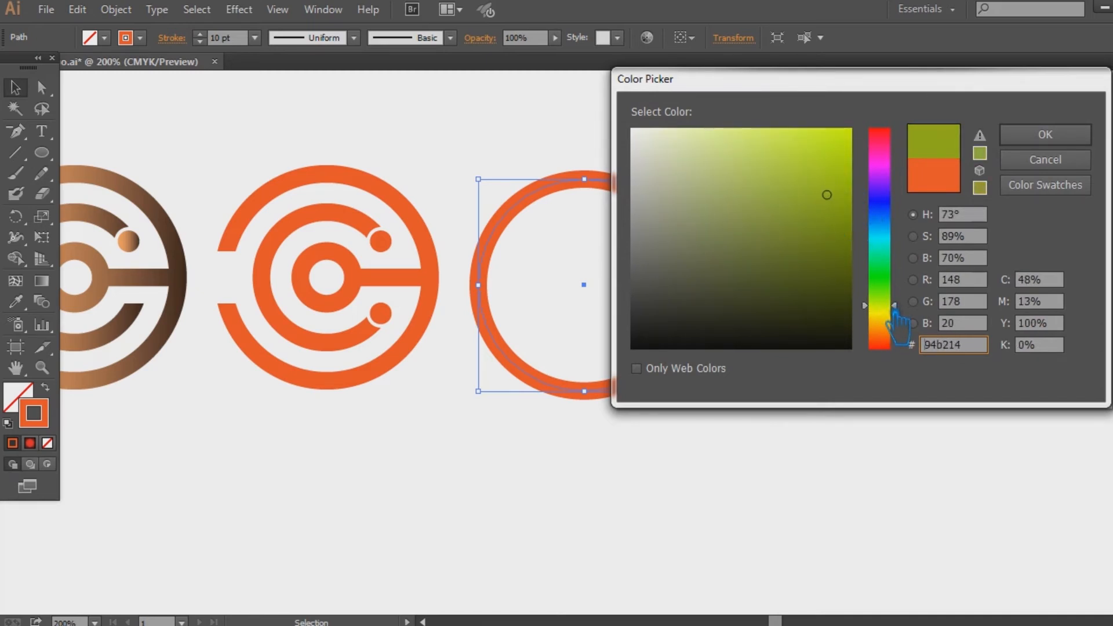
mouse_move(844, 205)
left_mouse_down()
mouse_move(845, 227)
mouse_move(845, 216)
left_mouse_up()
left_click(1061, 141)
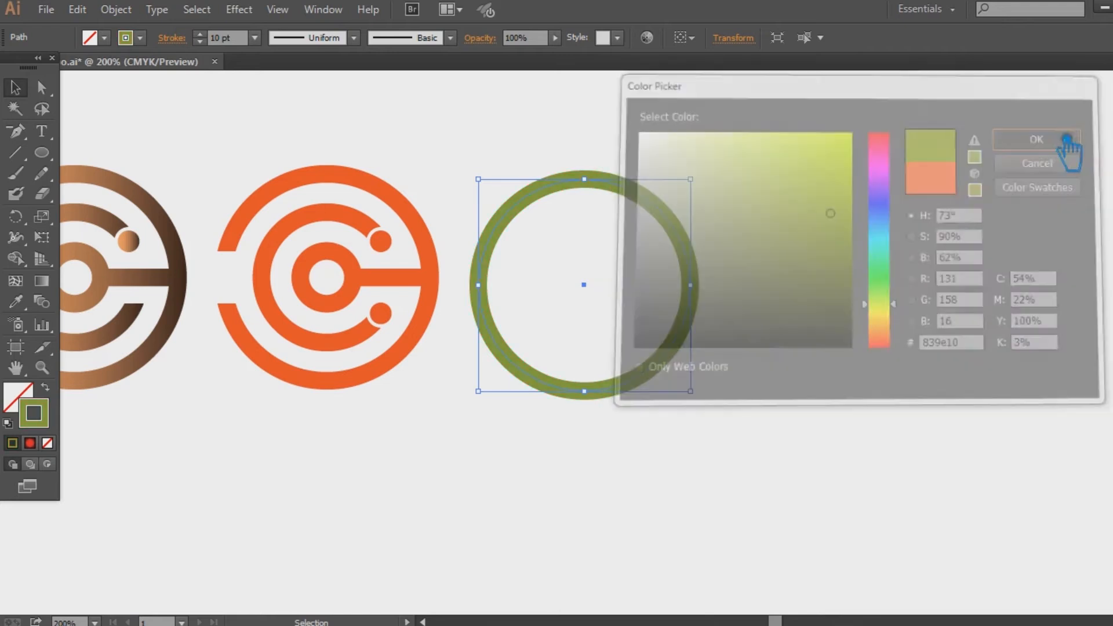
left_click(824, 290)
key("ctrl+s")
Step: Draw a small dot inside the green ring, left of its centre, with a green fill and no stroke
left_click(41, 153)
left_click_drag(557, 288, 569, 304)
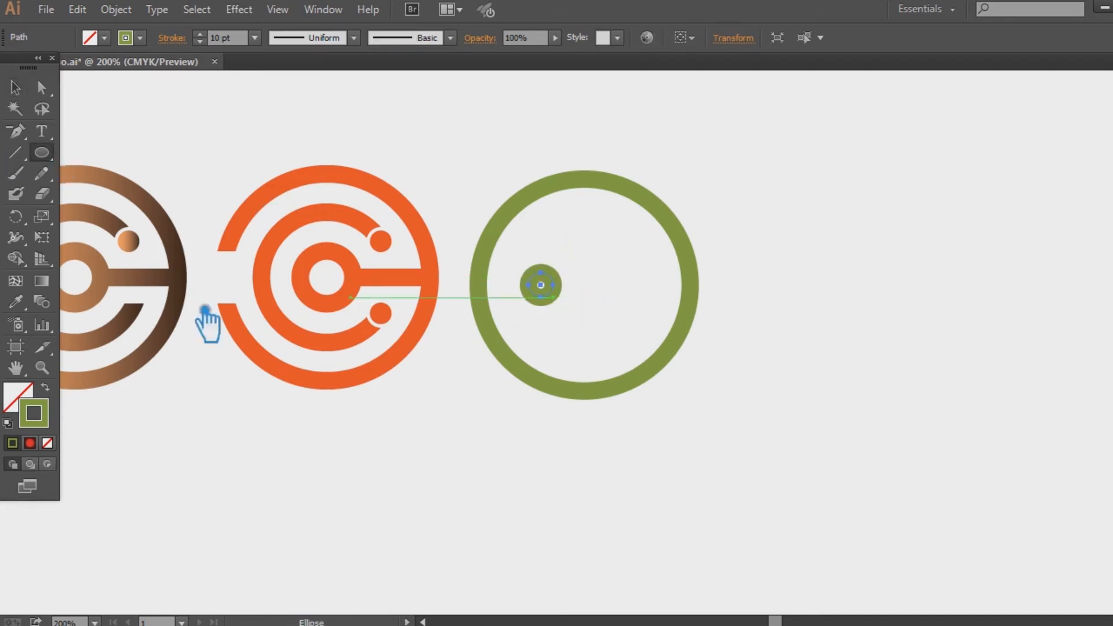
left_click(46, 388)
key("v")
left_click(435, 102)
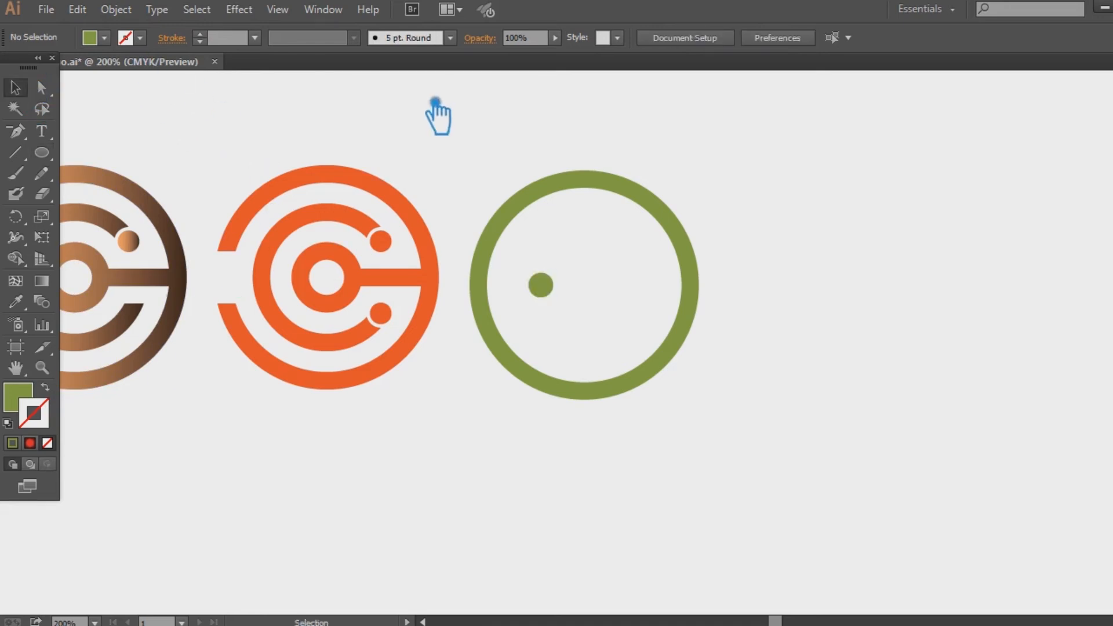
Step: Shrink the green dot slightly to about 0.18 in across
key("ctrl+plus")
key("ctrl+plus")
left_click_drag(458, 172, 443, 283)
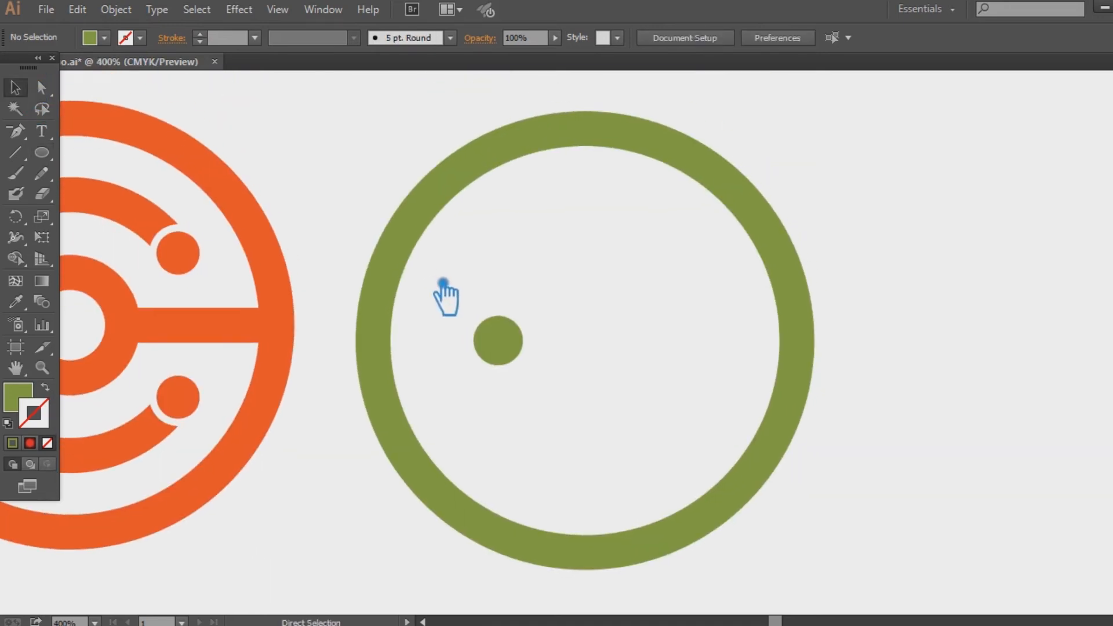
key("ctrl+plus")
left_click(492, 355)
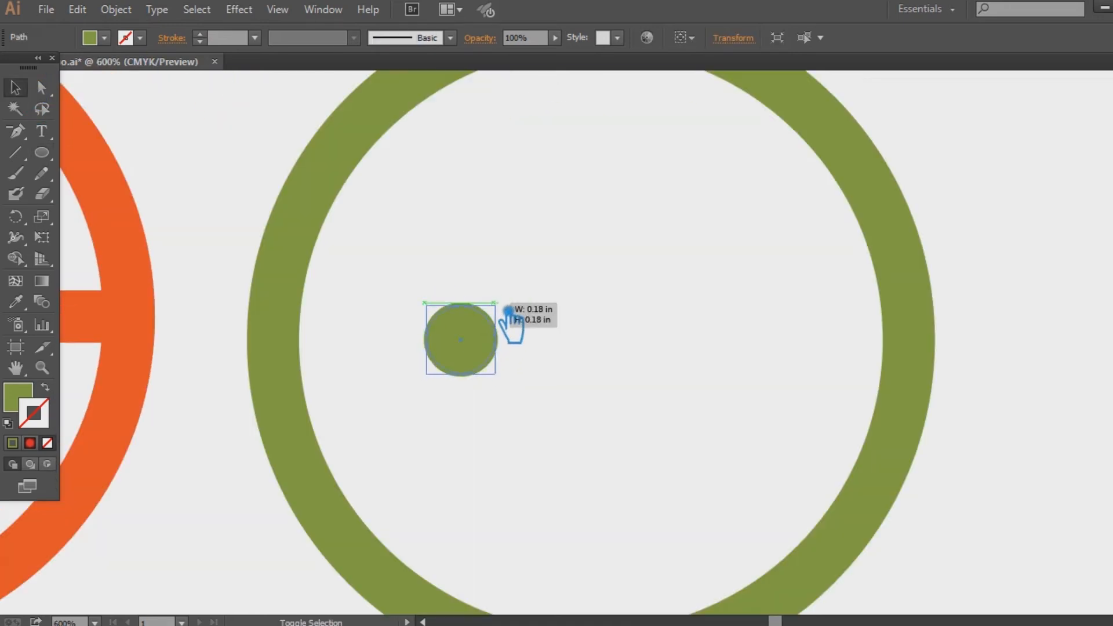
left_click(607, 327)
Step: Copy the dot twice to the right to form an evenly spaced row of three
left_click_drag(473, 355, 557, 351)
key("ctrl+d")
left_click(722, 440)
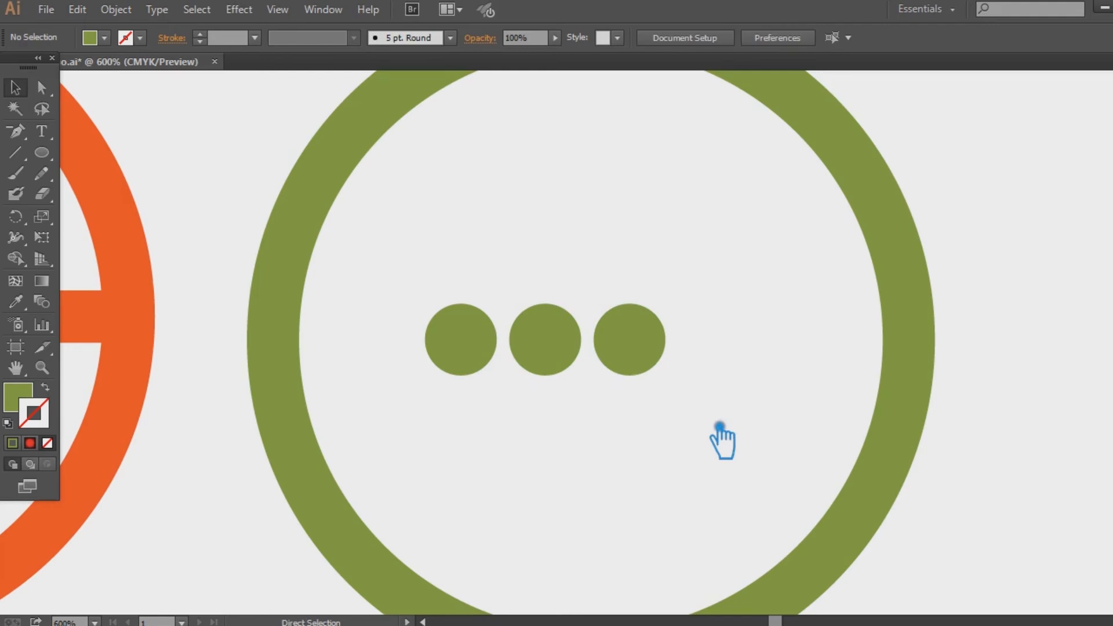
Step: Copy the rightmost dot onto the ring's upper-right edge, about 0.62 in across and 0.44 in up
key("ctrl+minus")
left_click_drag(687, 359, 598, 339)
left_click_drag(520, 324, 637, 243)
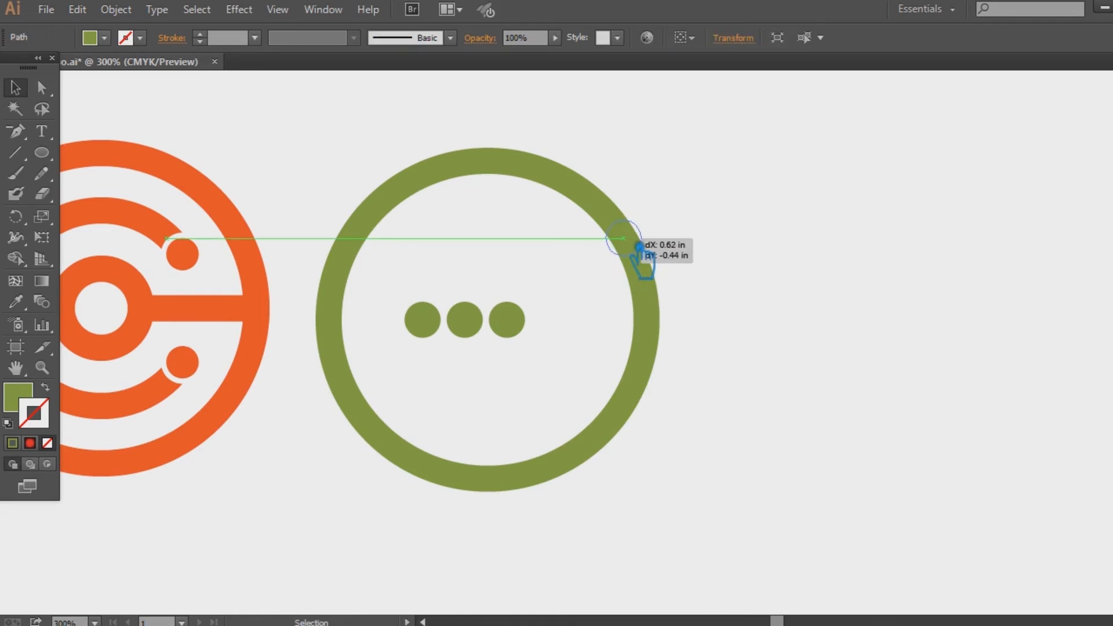
left_click(738, 316)
left_click_drag(815, 460, 932, 398)
key("ctrl+minus")
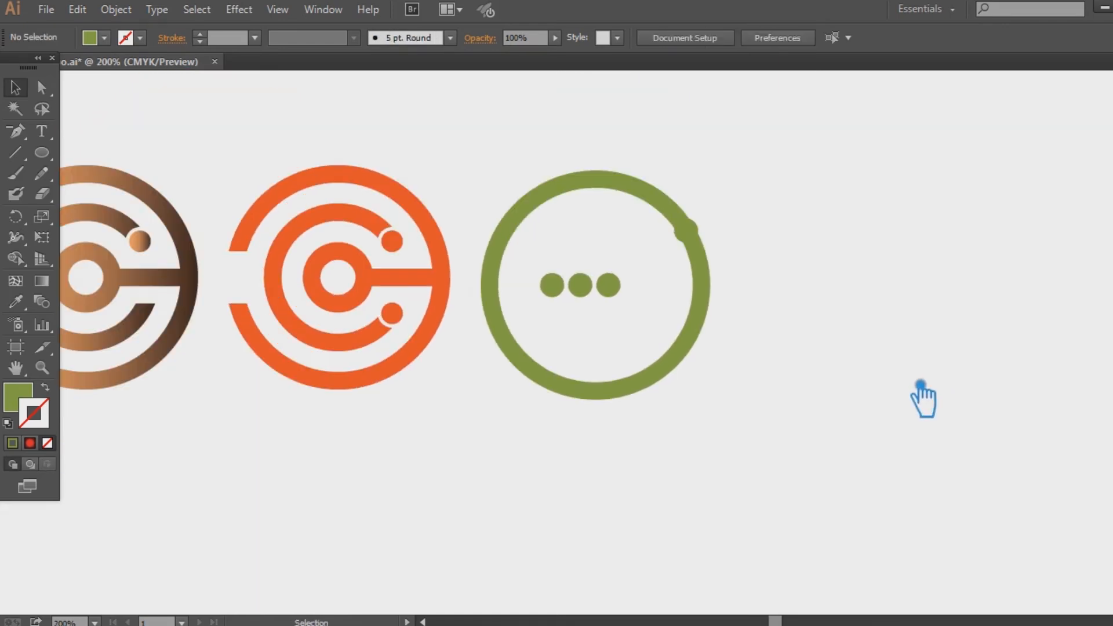
Step: Expand the green ring's stroke into a filled shape
left_click(677, 364)
left_click(116, 9)
left_click(243, 192)
key("Return")
left_click(824, 318)
Step: Group the ring with the dot on its edge, and group the three dots inside it
left_click(702, 232)
left_click(713, 308, "shift")
key("ctrl+g")
left_click(617, 293, "shift")
left_click_drag(636, 318, 547, 256)
key("ctrl+g")
Step: Align the ring group and the three-dot group on their horizontal and vertical centres
left_click(781, 251)
left_click_drag(726, 424, 506, 173)
left_click(739, 38)
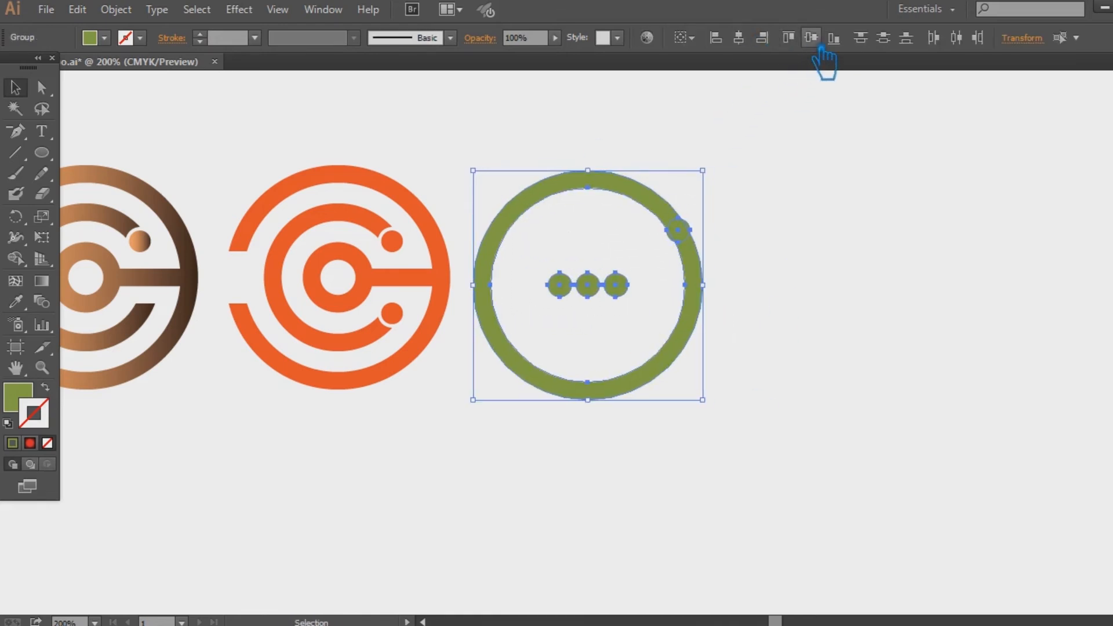
left_click(836, 257)
Step: Nudge the ring and its dots to the right, farther from the orange logo
left_click_drag(737, 400, 539, 145)
key("Right")
key("Right")
key("Right")
key("Right")
key("Right")
key("Right")
key("Right")
key("Right")
key("Right")
key("Right")
key("Right")
left_click(881, 327)
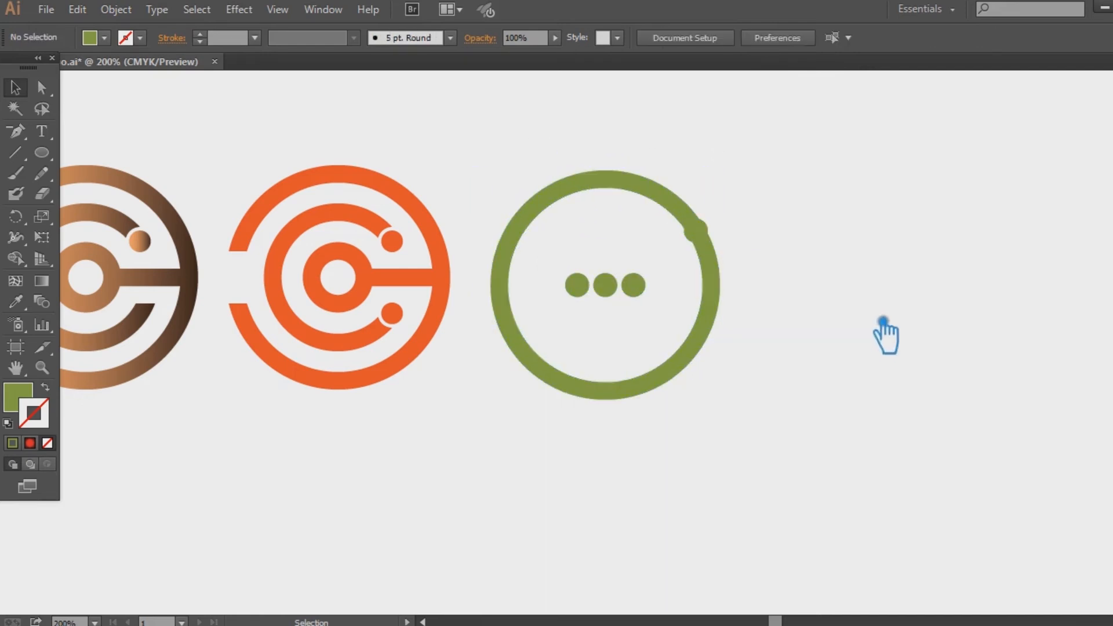
Step: Draw a closed, curved speech-bubble tail with the Pen tool on the ring's lower-right edge
left_click(16, 131)
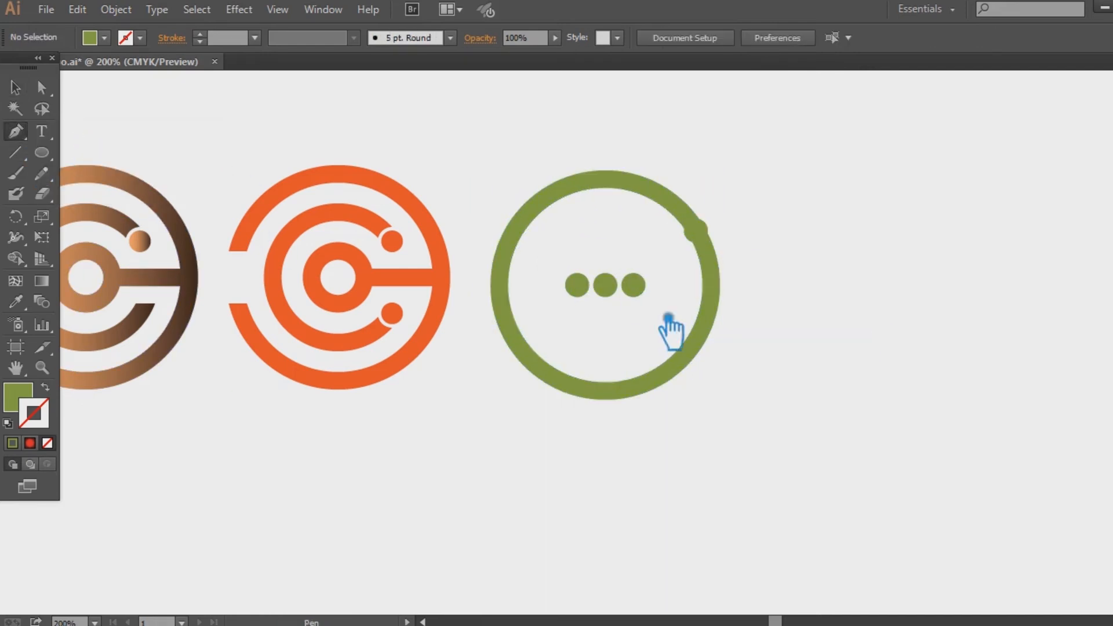
left_click(696, 352)
left_click_drag(746, 387, 750, 422)
left_click(732, 378)
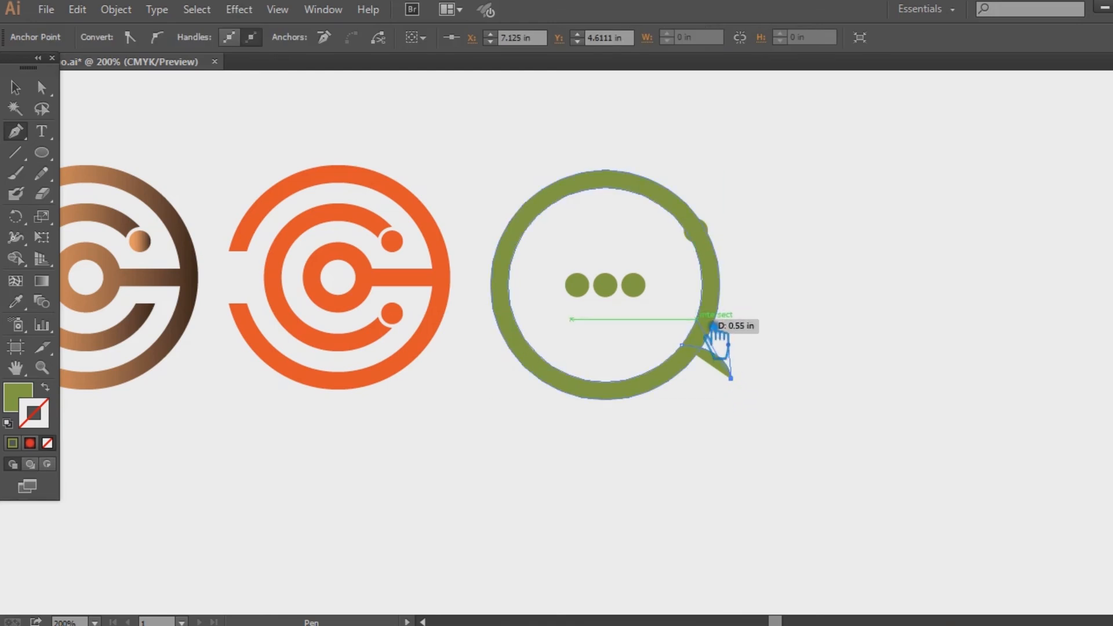
left_click_drag(699, 313, 747, 345)
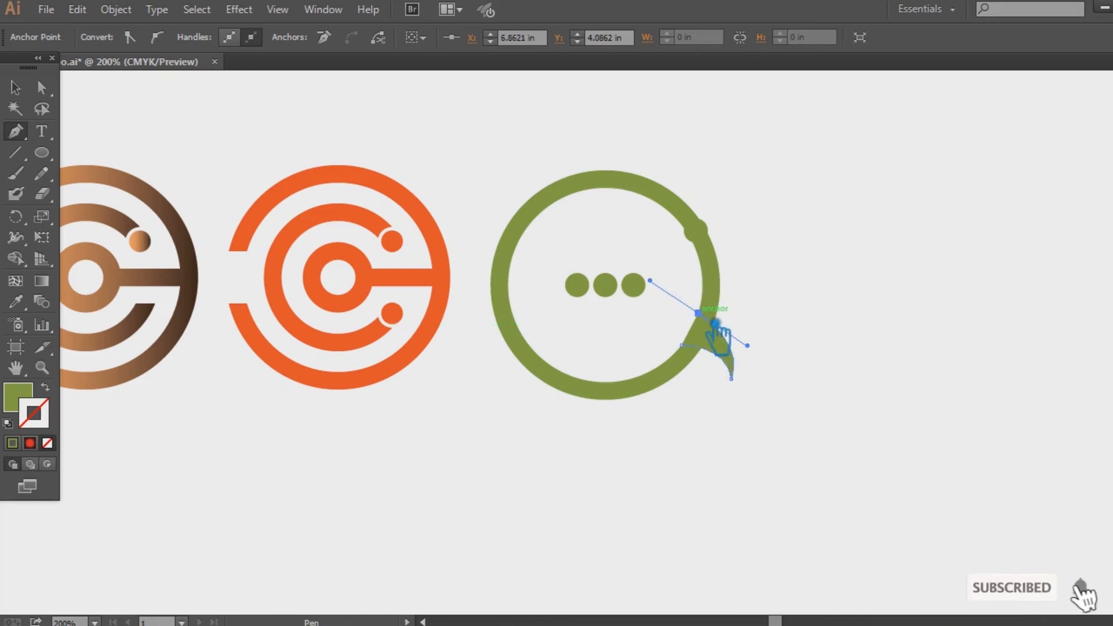
left_click(682, 345)
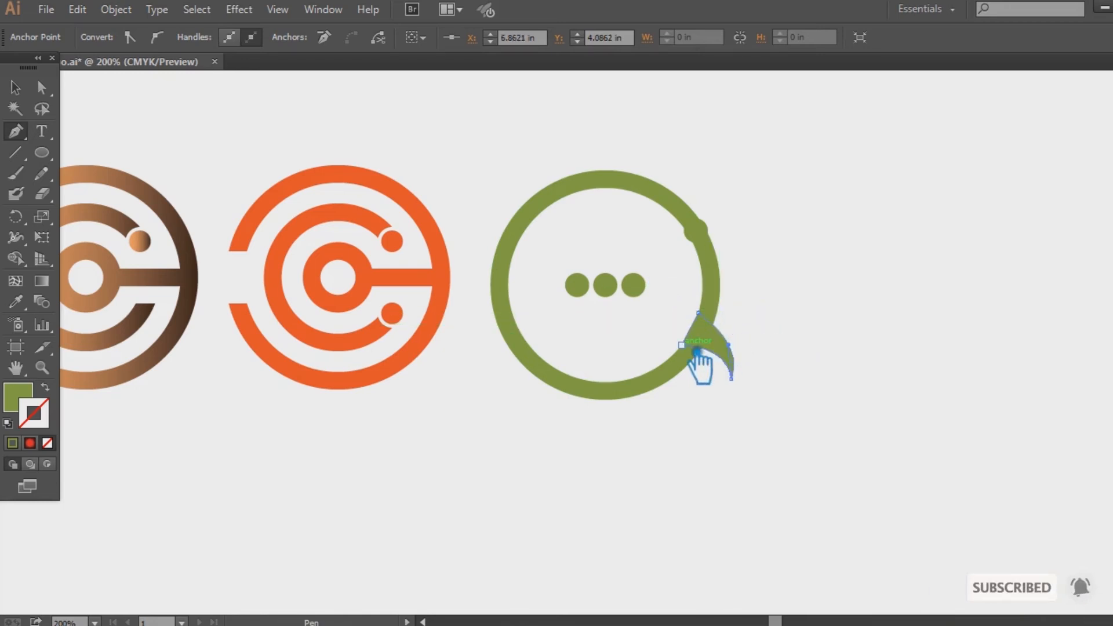
Step: Enlarge the speech-bubble tail by extending its tip down and to the right
left_click(15, 88)
left_click(704, 345)
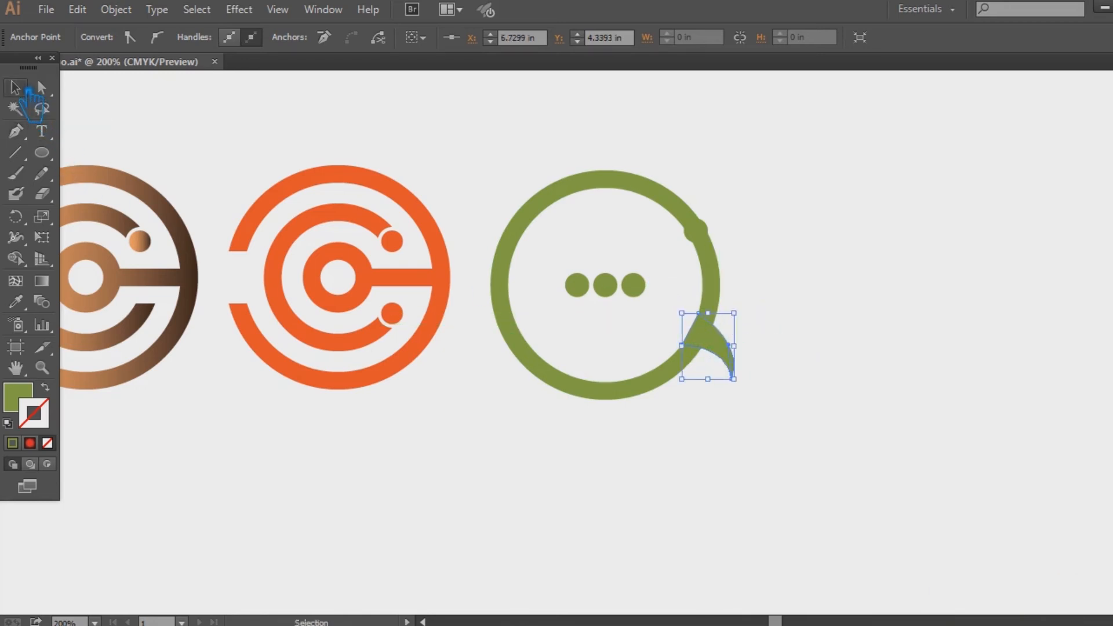
key("ctrl+equal")
left_click_drag(816, 399, 833, 423)
left_click(823, 490)
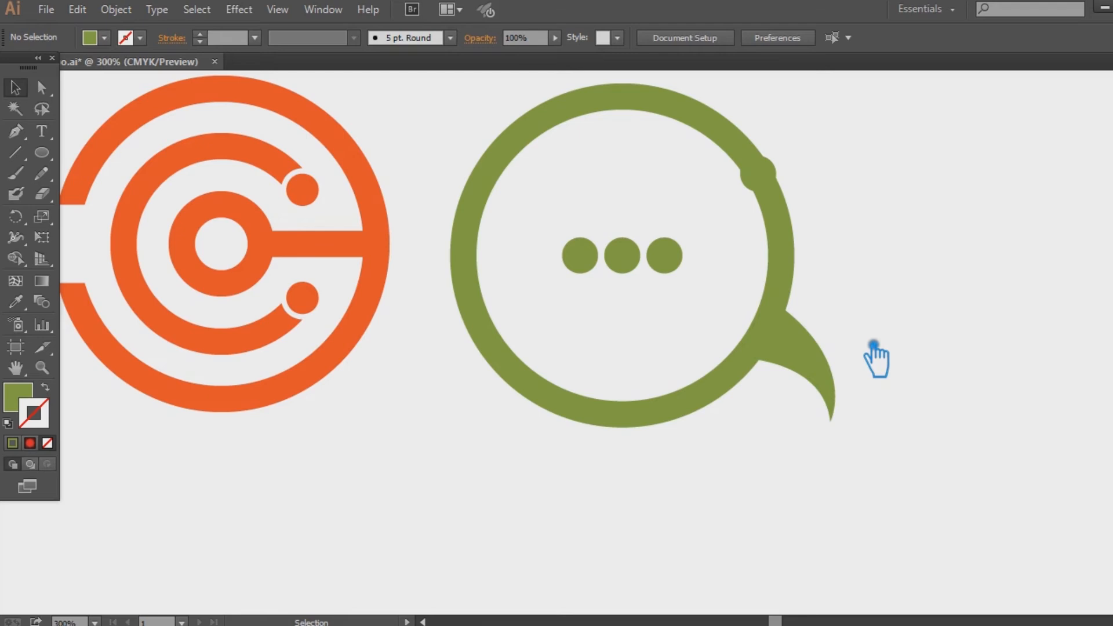
Step: Scale the speech-bubble tail down slightly and reposition it against the ring's lower-right edge
left_click_drag(925, 330, 905, 339)
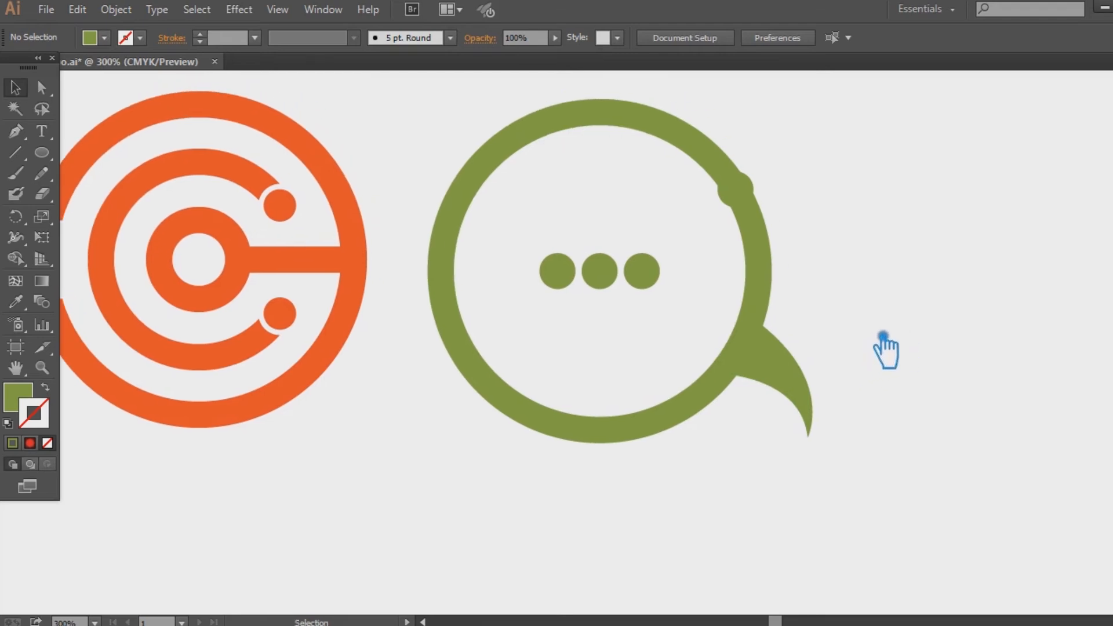
left_click(787, 374)
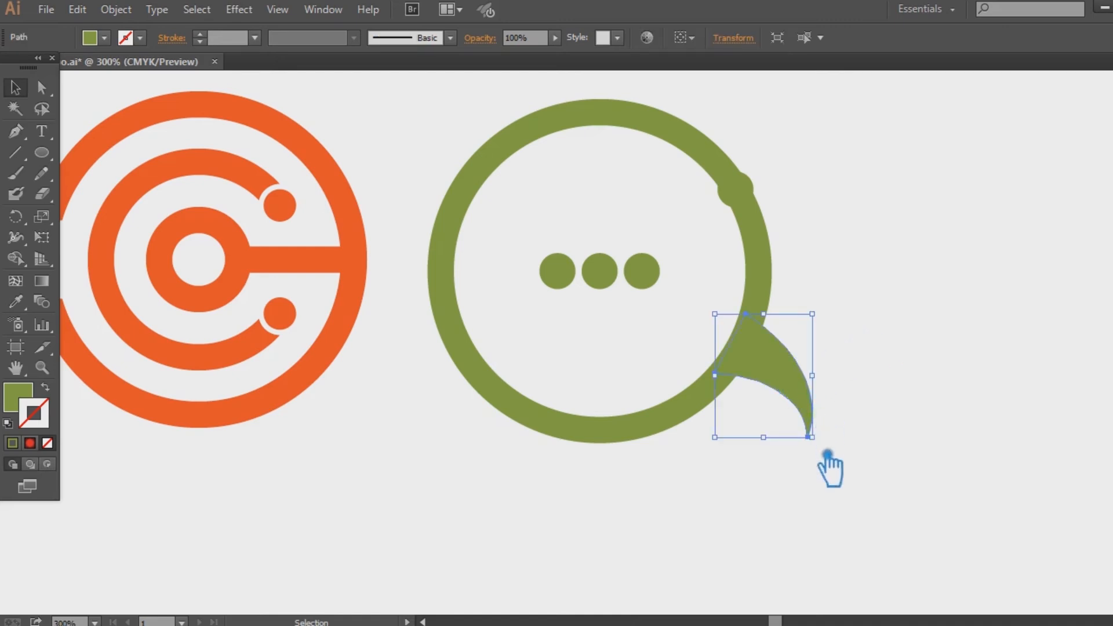
left_click_drag(812, 438, 805, 432)
left_click(859, 367)
left_click_drag(782, 368, 788, 373)
left_click(861, 371)
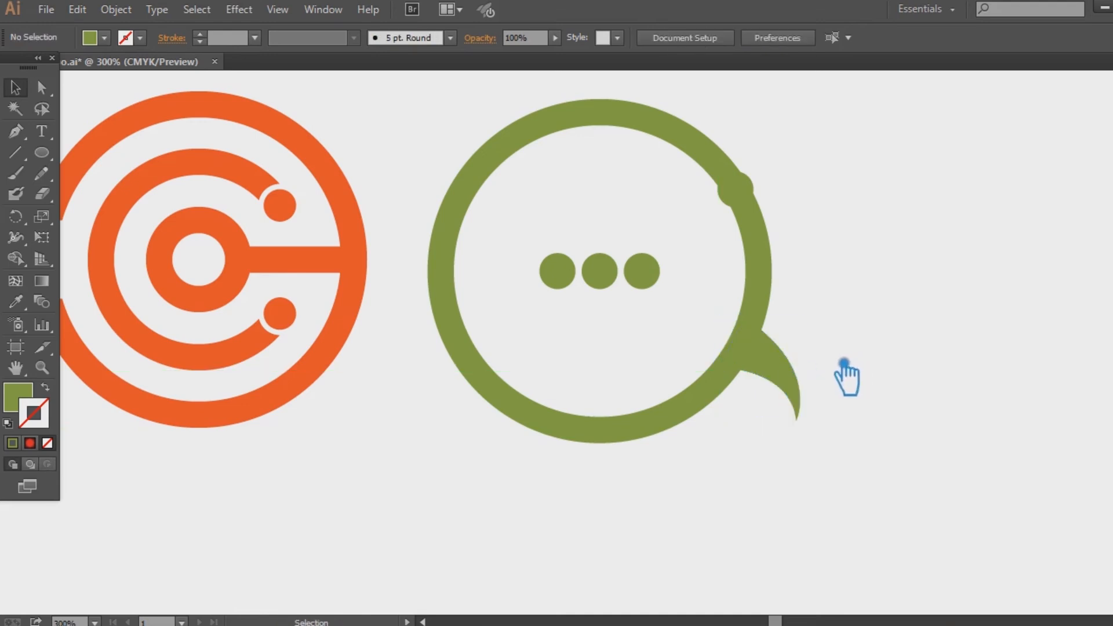
Step: Reshape the tail's lower curve by adjusting the direction handle of its tip anchor point
left_click(799, 384)
key("a")
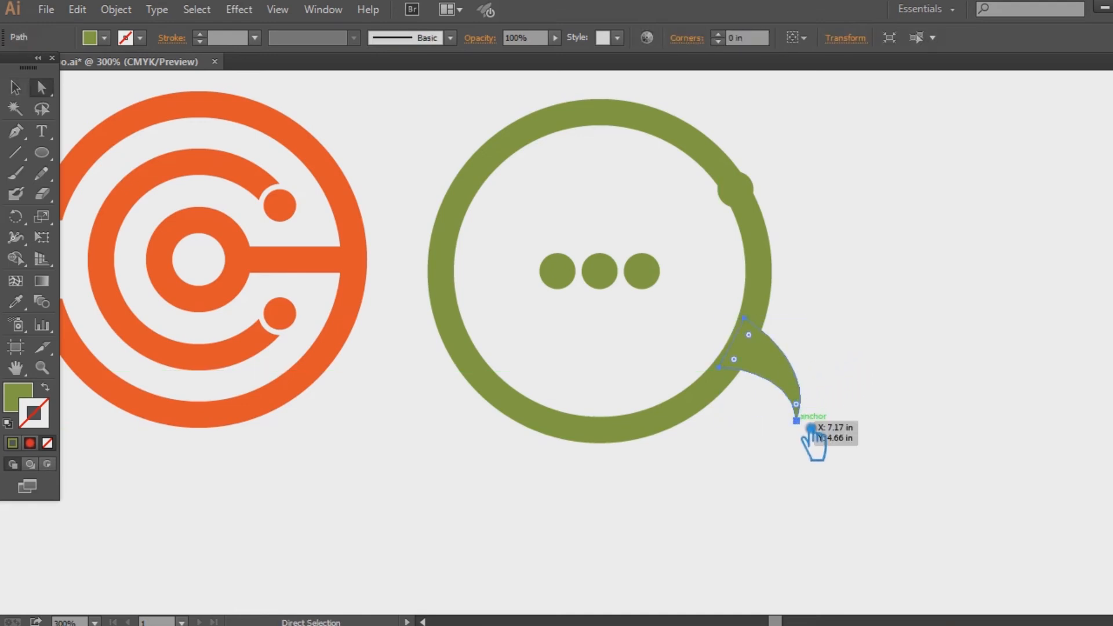
left_click(798, 417)
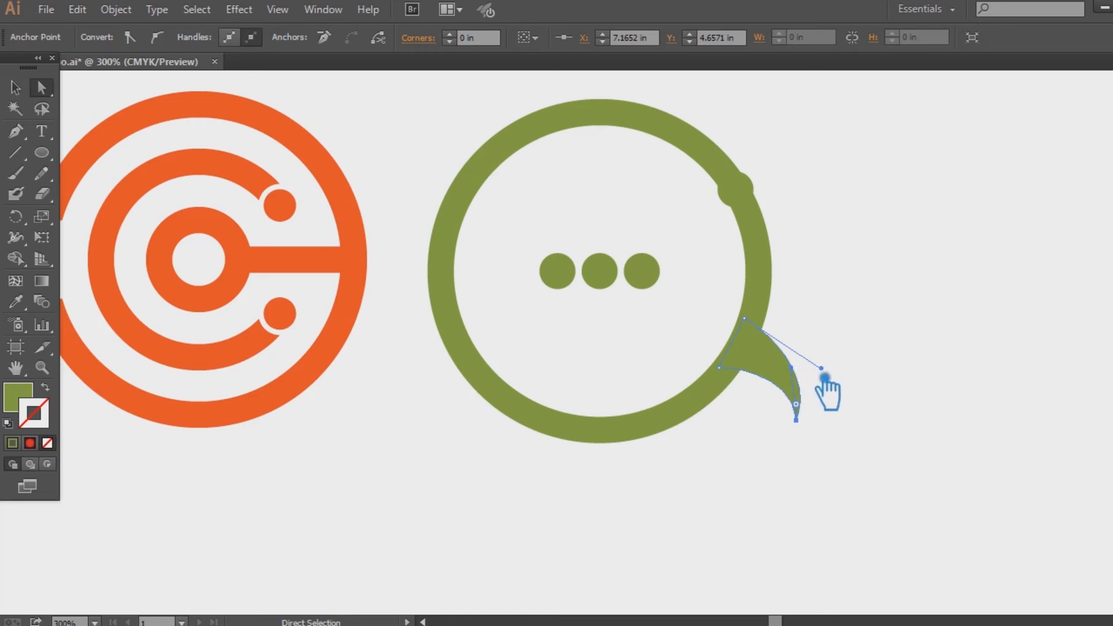
left_click_drag(802, 376, 791, 373)
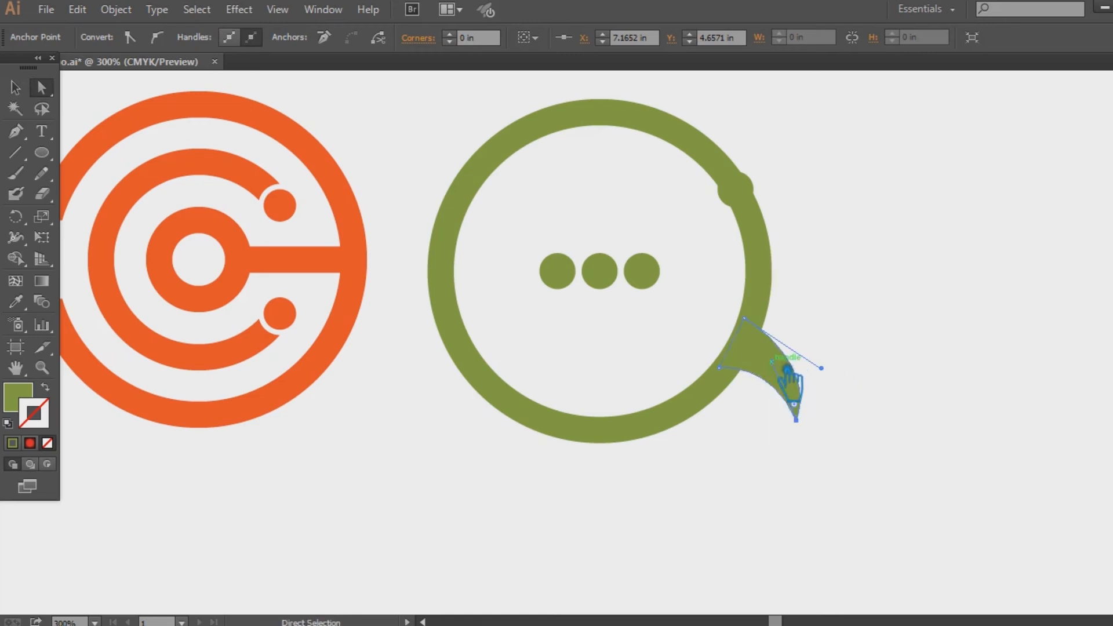
key("v")
left_click(986, 242)
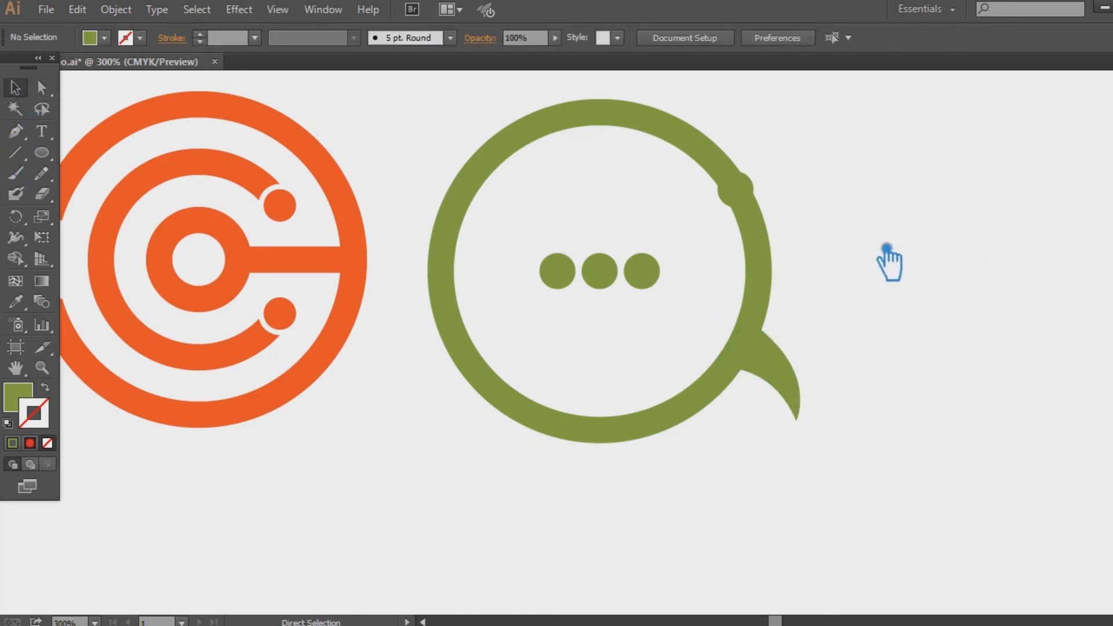
Step: Duplicate the tail and resize and position the copy inside the original, leaving a thin outline near the tip
left_click(786, 372)
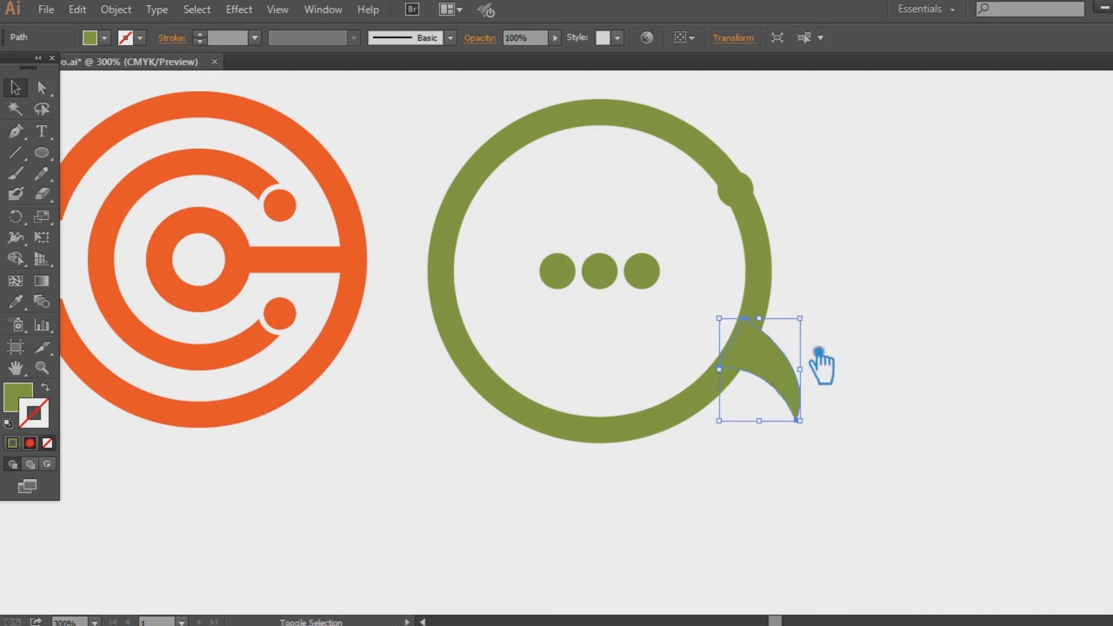
left_click_drag(816, 326, 811, 329)
key("ctrl+equal")
key("ctrl+equal")
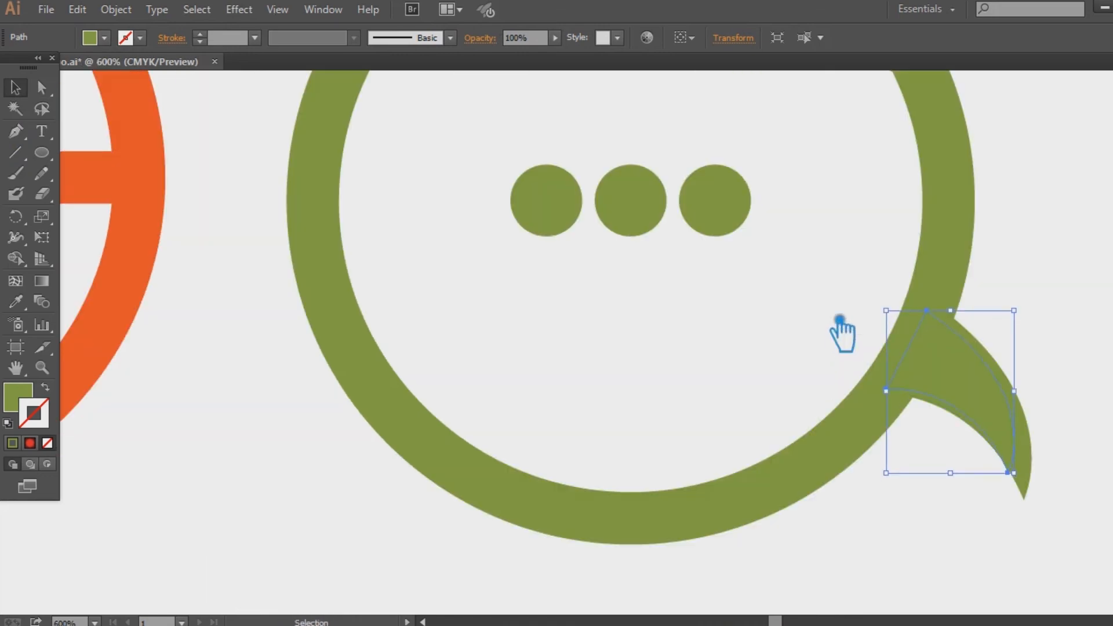
left_click_drag(887, 311, 862, 280)
mouse_move(1015, 281)
left_mouse_down()
mouse_move(1027, 288)
mouse_move(1018, 293)
left_mouse_up()
left_click_drag(992, 402, 999, 395)
left_click_drag(1036, 276, 1019, 277)
left_click_drag(992, 373, 993, 369)
Step: Extend the two base corners of the inner tail copy past the ring's inner edge
key("a")
left_click_drag(877, 398, 839, 374)
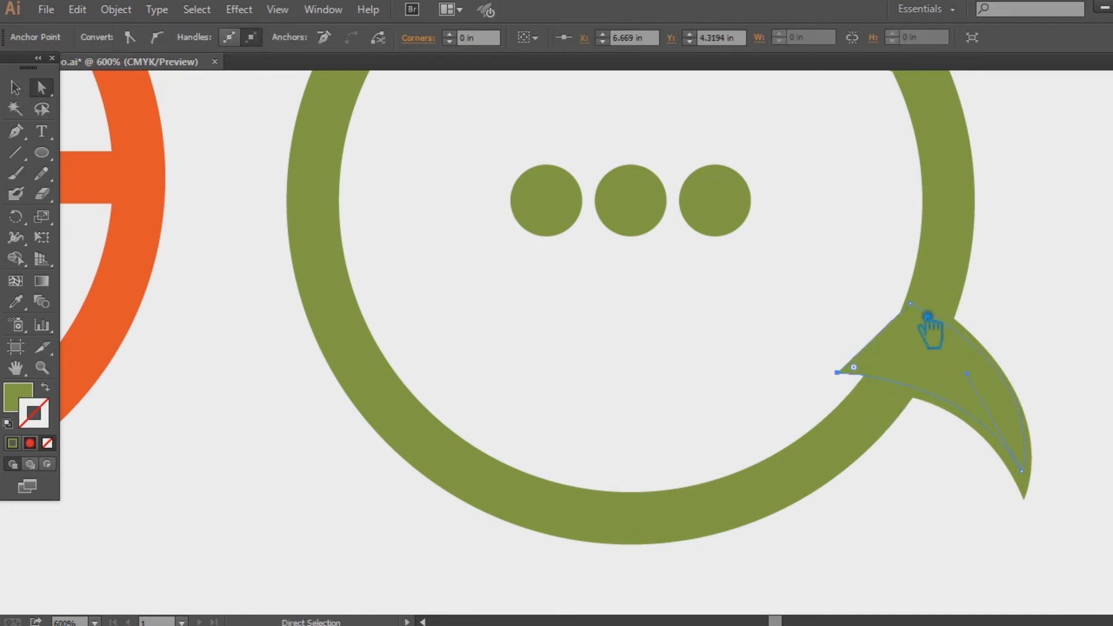
left_click(927, 312)
left_click_drag(926, 312, 894, 294)
left_click(16, 88)
left_click(1034, 496)
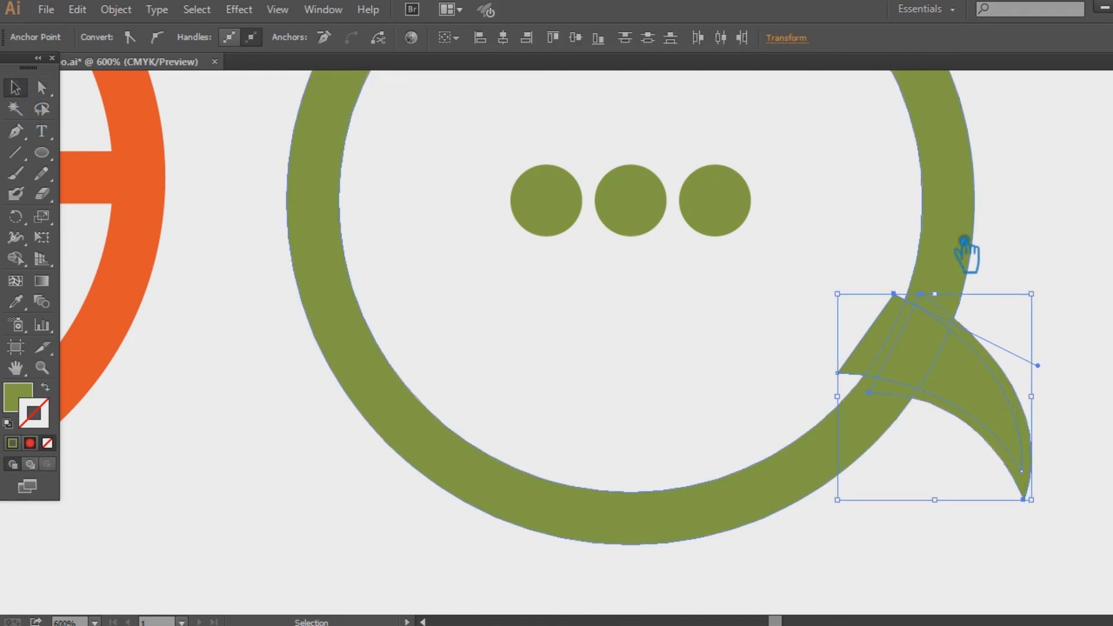
left_click(986, 313)
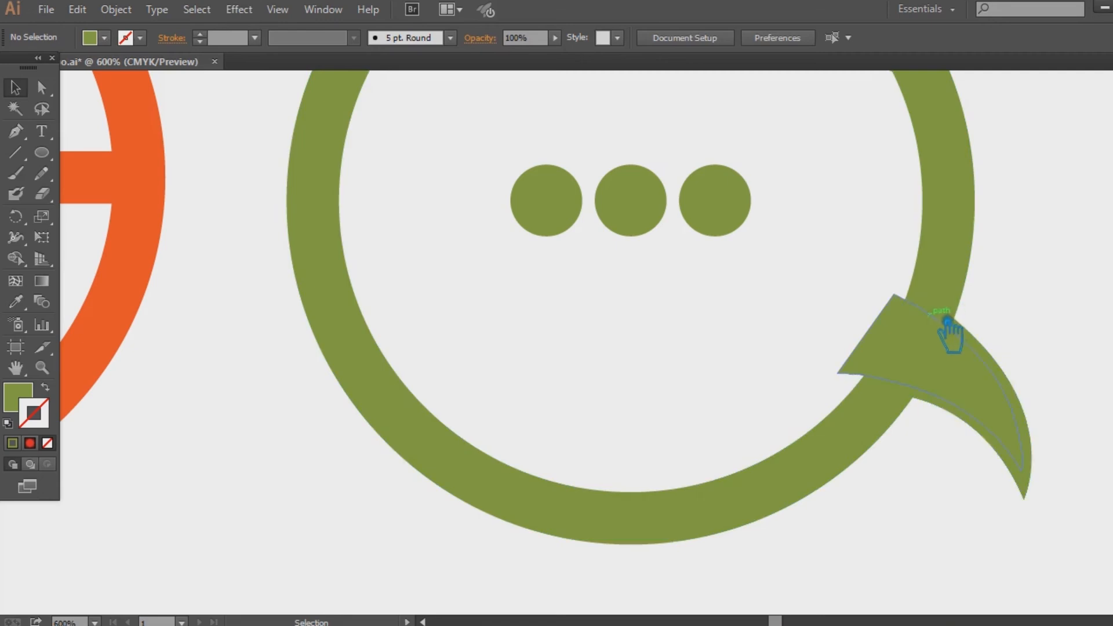
left_click(954, 319)
key("a")
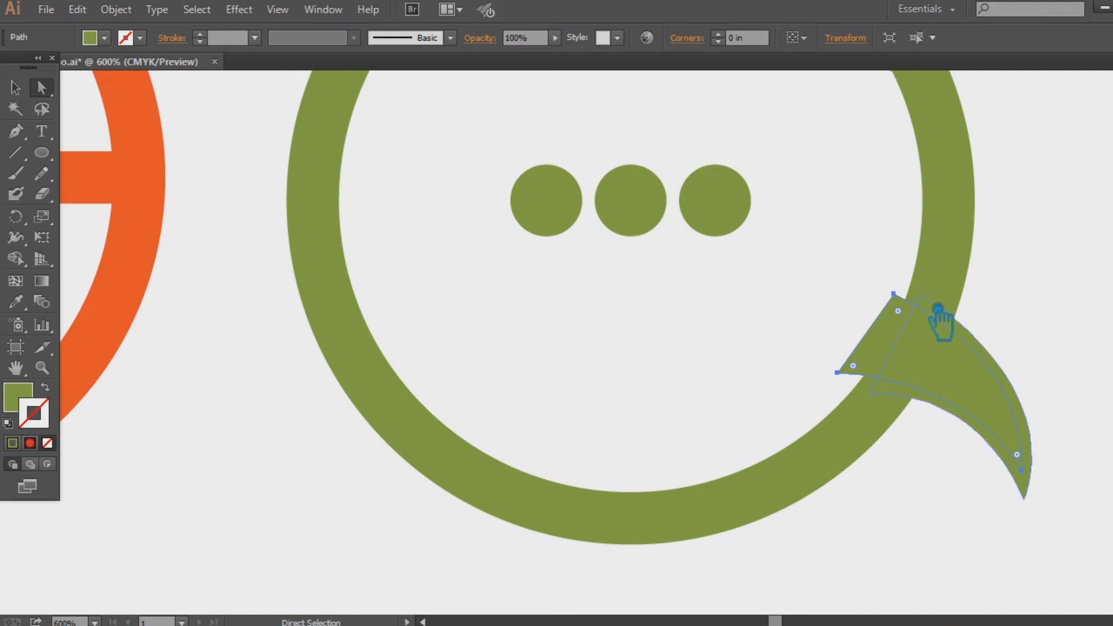
Step: Divide the ring and both overlapping tail shapes with Pathfinder, and ungroup the resulting pieces
left_click(16, 88)
left_click_drag(1043, 323, 859, 348)
key("ctrl+shift+F9")
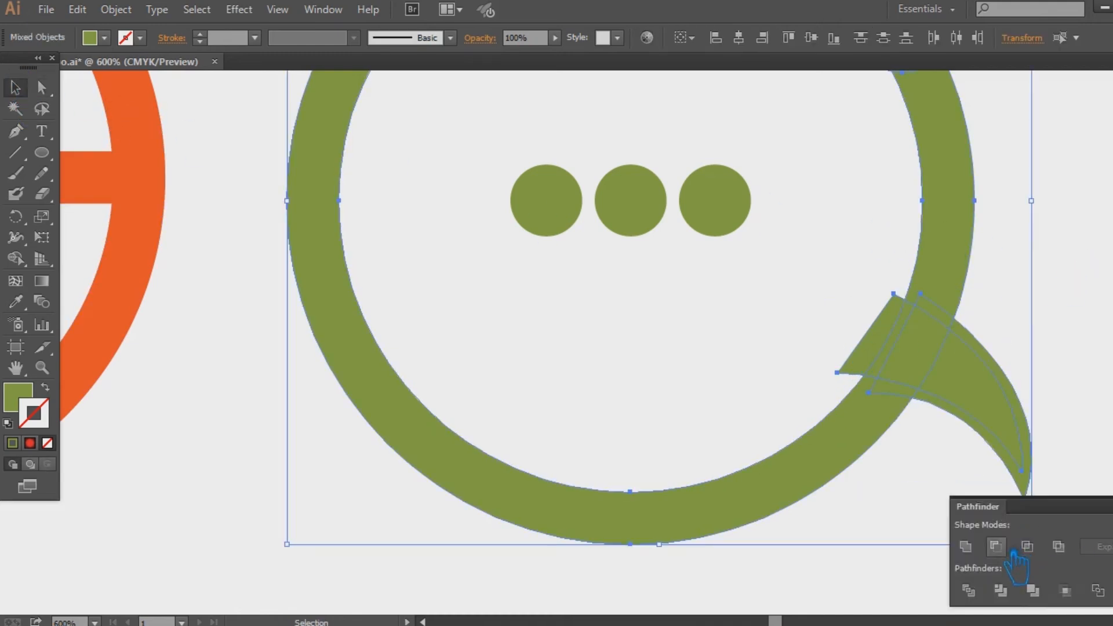
left_click(978, 593)
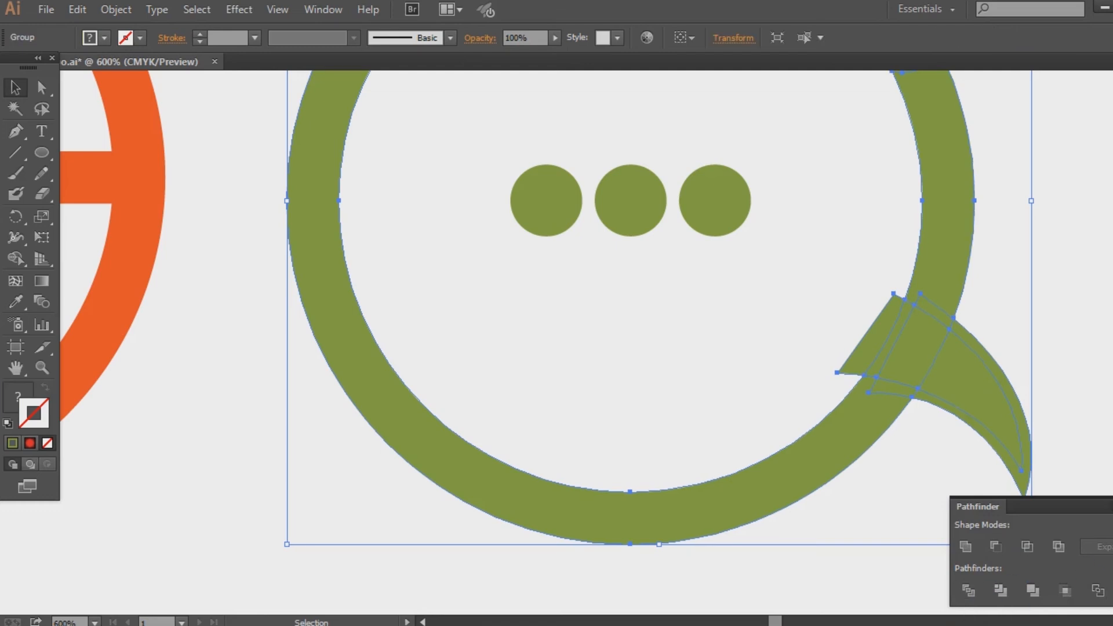
key("ctrl+shift+F9")
left_click(1073, 383)
right_click(896, 334)
left_click(957, 435)
left_click(1046, 346)
Step: Delete the inner tail pieces and the ring section between them, leaving an open, outlined tail
left_click(885, 349)
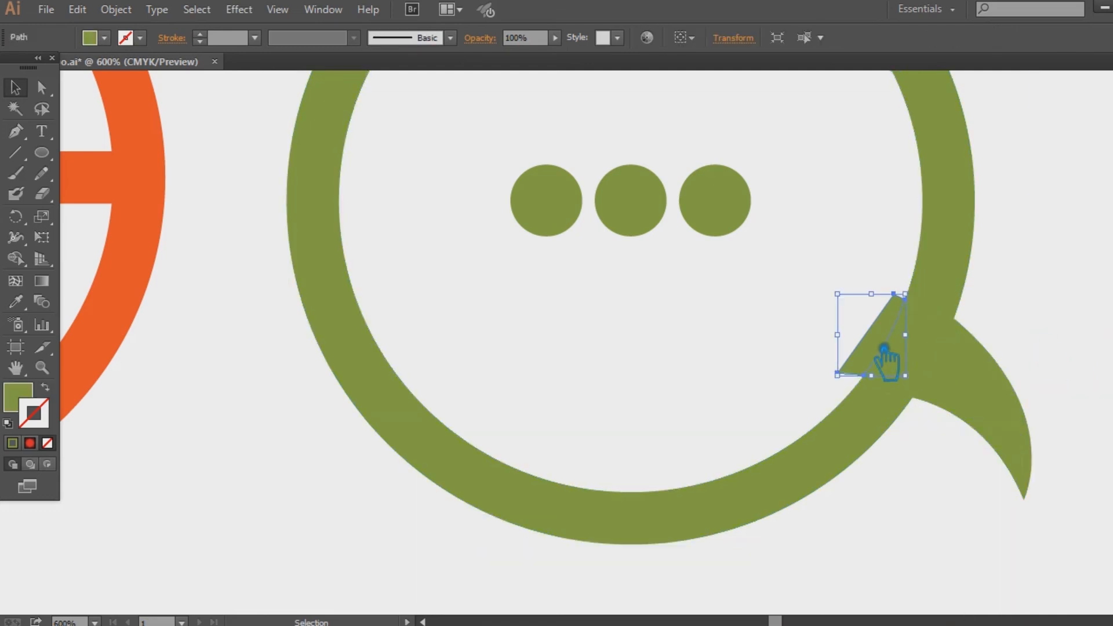
key("Delete")
left_click(932, 372)
key("Delete")
left_click(964, 385)
key("Delete")
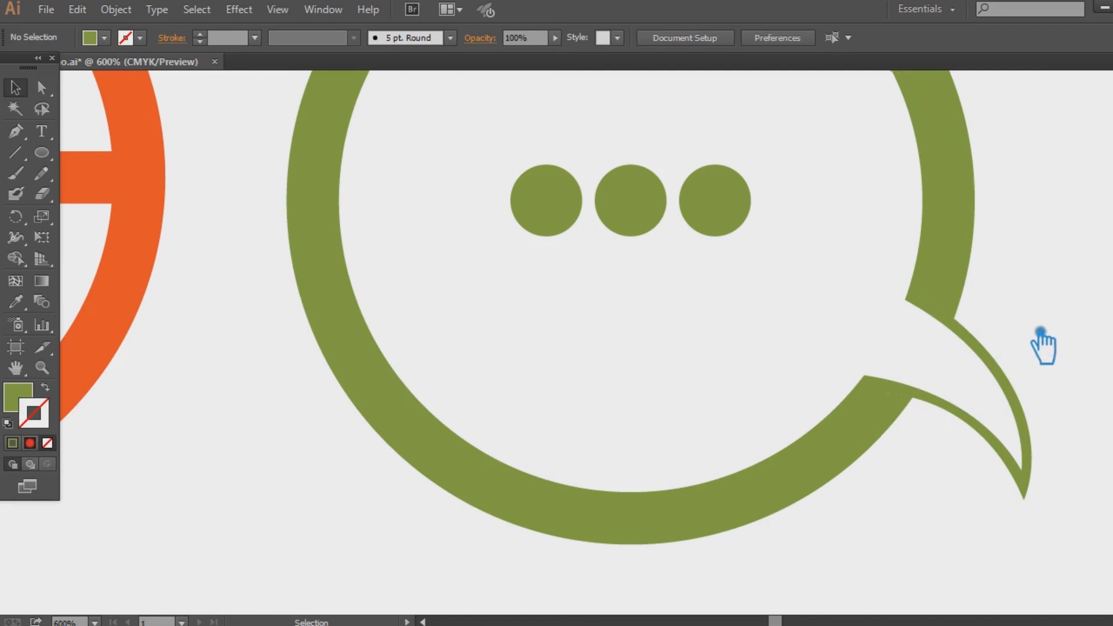
key("ctrl+minus")
key("ctrl+minus")
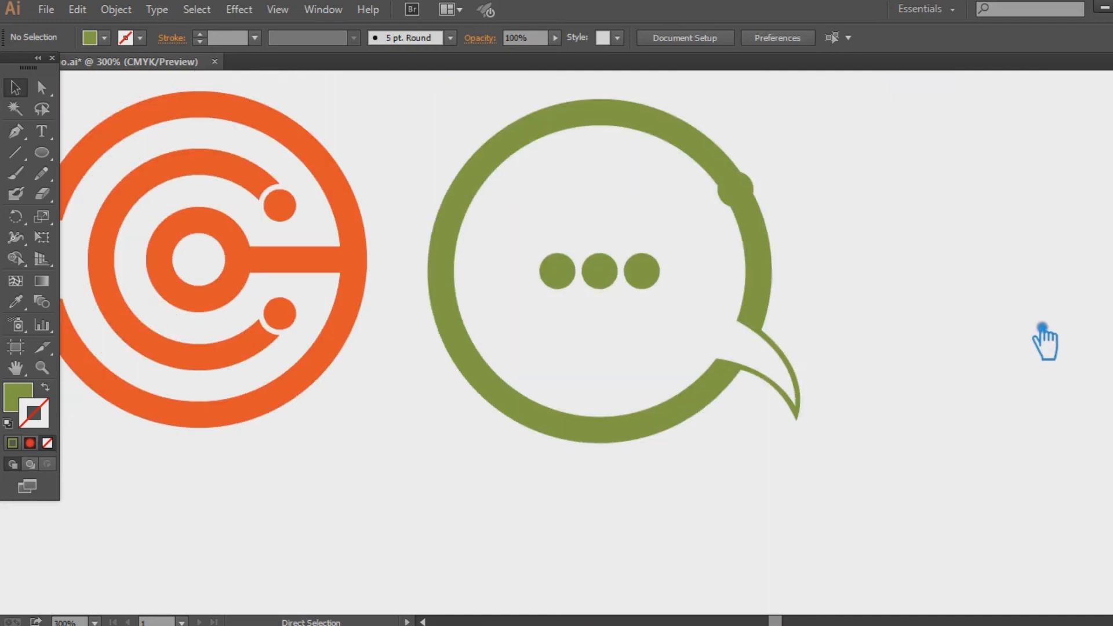
Step: Unite the overlapping pieces of the dot on the ring's upper-right edge into a single circle
left_click(751, 193)
left_click(741, 203, "shift")
left_click(740, 204, "shift")
left_click(738, 204, "shift")
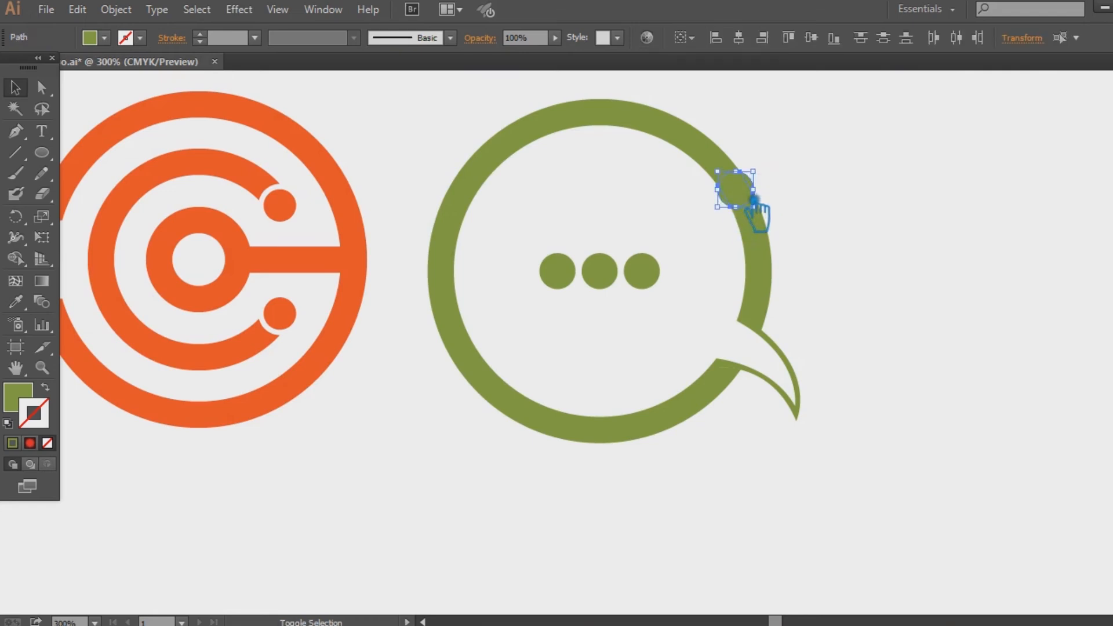
key("ctrl+shift+F9")
left_click(968, 546)
key("ctrl+shift+F9")
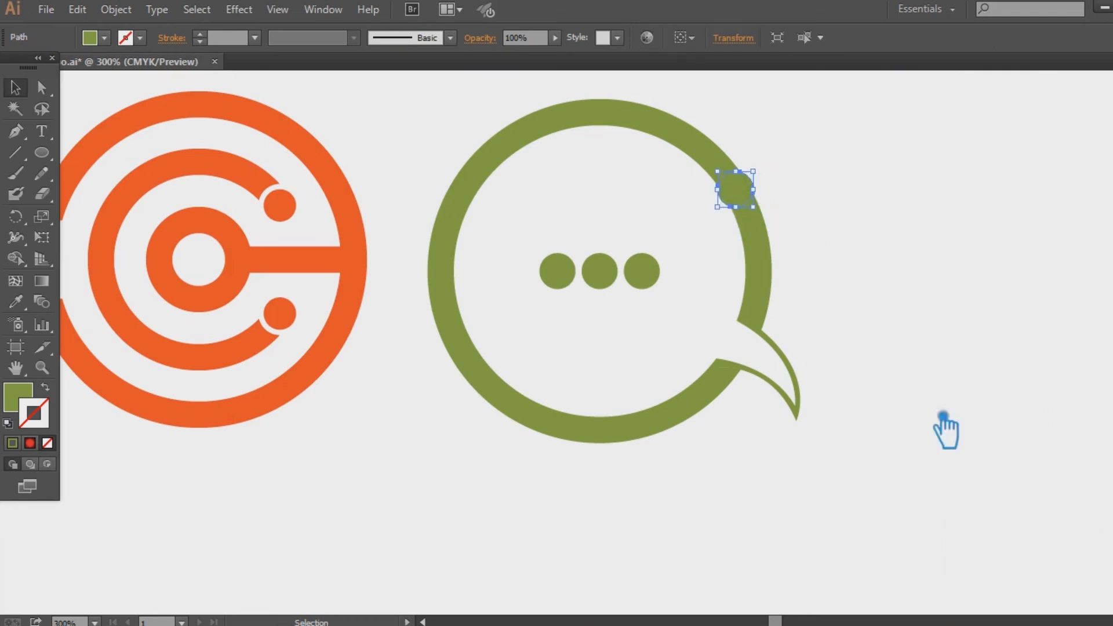
left_click(943, 417)
Step: Offset the path of the dot on the ring by 0.03 in with Miter joins and a miter limit of 4
left_click(755, 199)
left_click(116, 9)
mouse_move(119, 363)
left_click(440, 492)
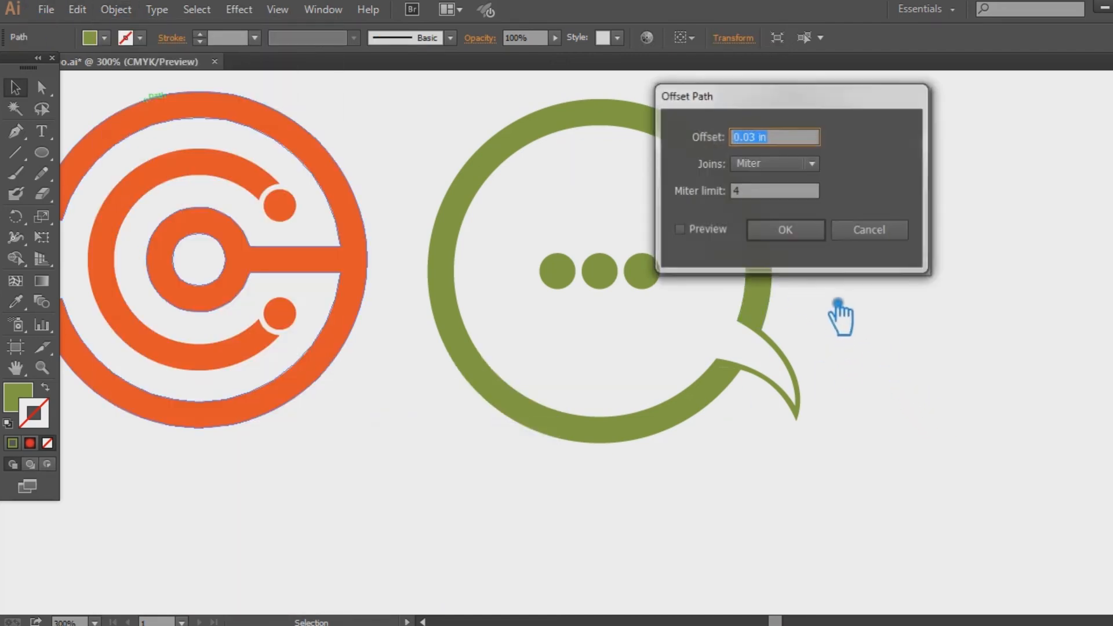
left_click(682, 227)
left_click(809, 231)
Step: Divide the ring with the enlarged offset circle using Pathfinder, and ungroup the resulting pieces
left_click(701, 162, "shift")
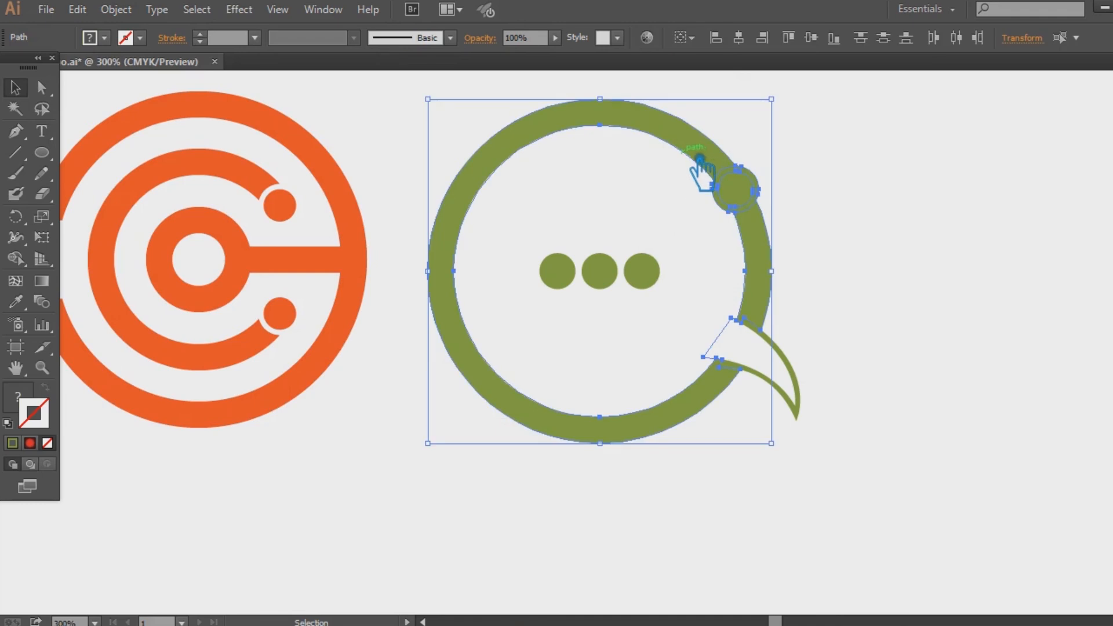
key("ctrl+shift+F9")
left_click(974, 595)
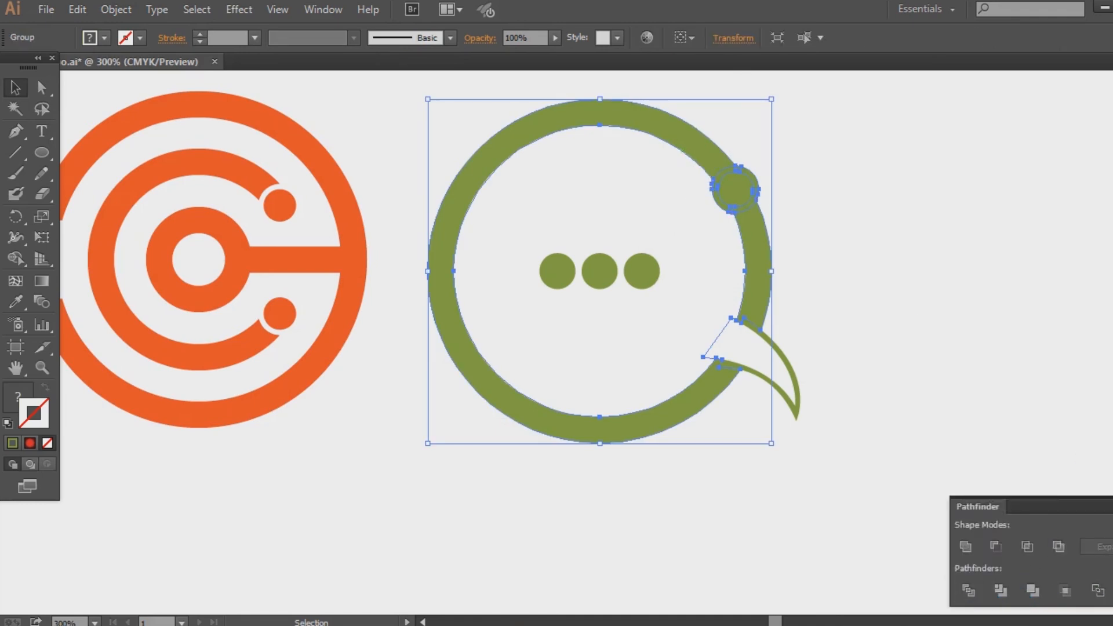
key("ctrl+shift+F9")
left_click(1010, 417)
right_click(740, 164)
left_click(893, 266)
left_click(902, 255)
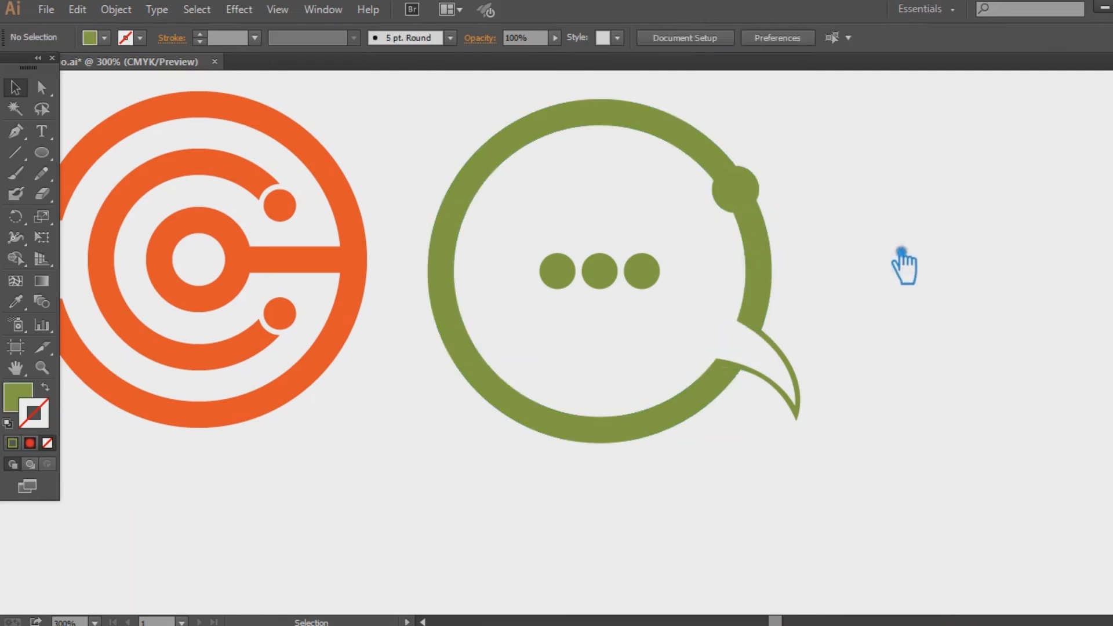
Step: Delete the offset circle's pieces around the dot, leaving a narrow gap between it and the ring
left_click(754, 178)
key("Delete")
left_click(720, 204)
key("Delete")
left_click(726, 174)
key("Delete")
left_click(760, 220)
key("Delete")
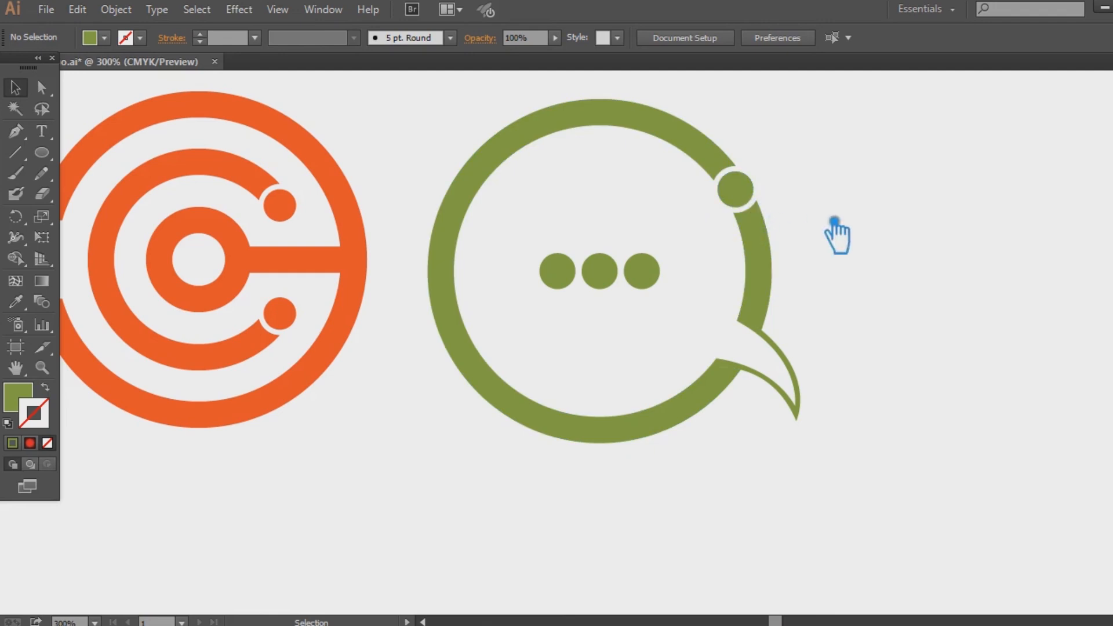
Step: Delete the leftover piece at the tail's opening and save the document
key("ctrl+equal")
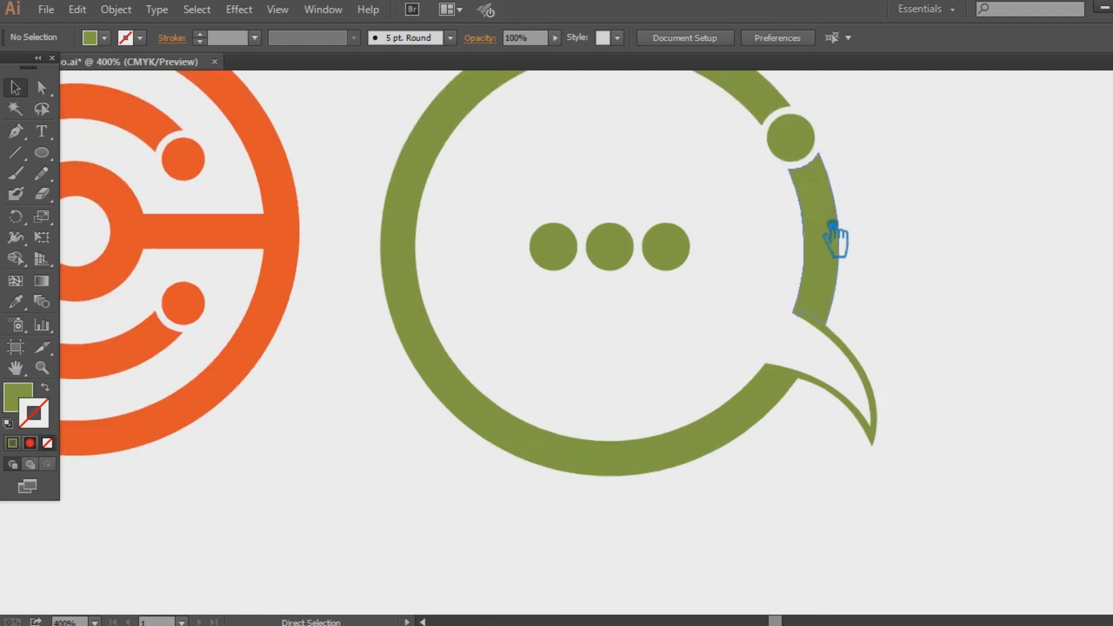
key("ctrl+equal")
left_click_drag(912, 249, 701, 360)
left_click(670, 445)
key("Delete")
key("ctrl+s")
Step: Unite the ring segments with the outlined tail pieces using Pathfinder
key("p")
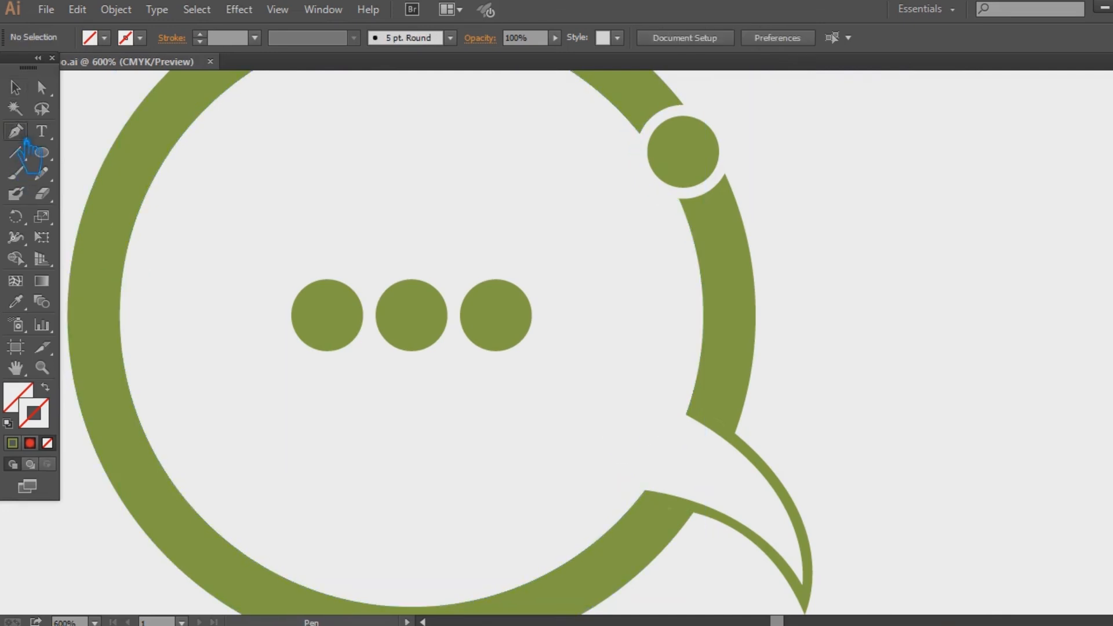
key("v")
left_click(748, 449)
left_click(651, 529, "shift")
left_click_drag(862, 529, 645, 383)
key("ctrl+shift+F9")
left_click(966, 547)
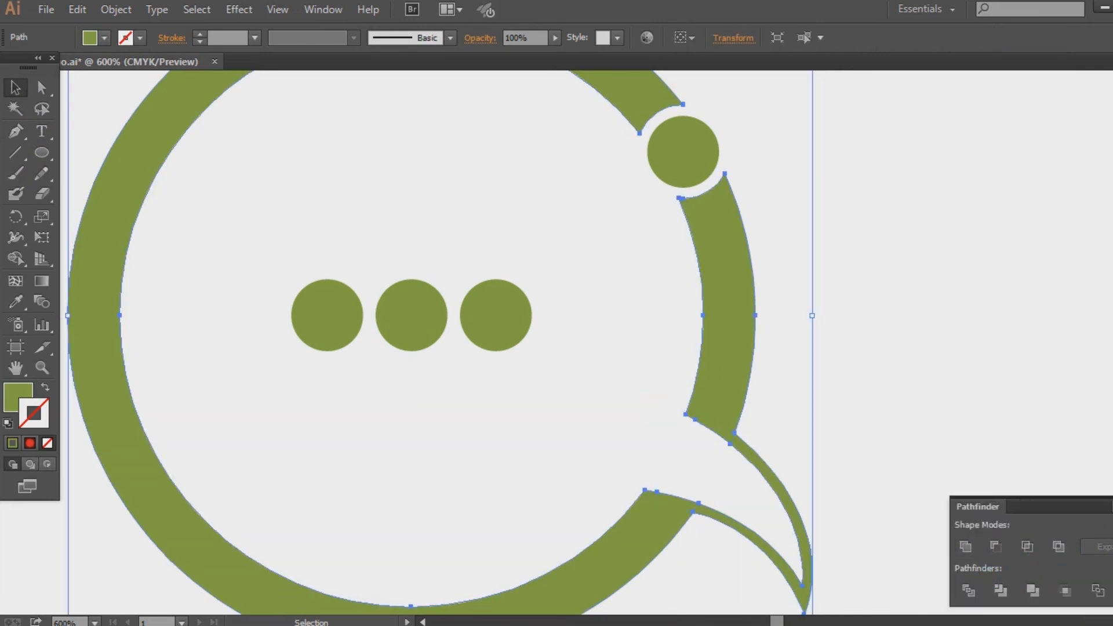
key("ctrl+shift+F9")
left_click(961, 421)
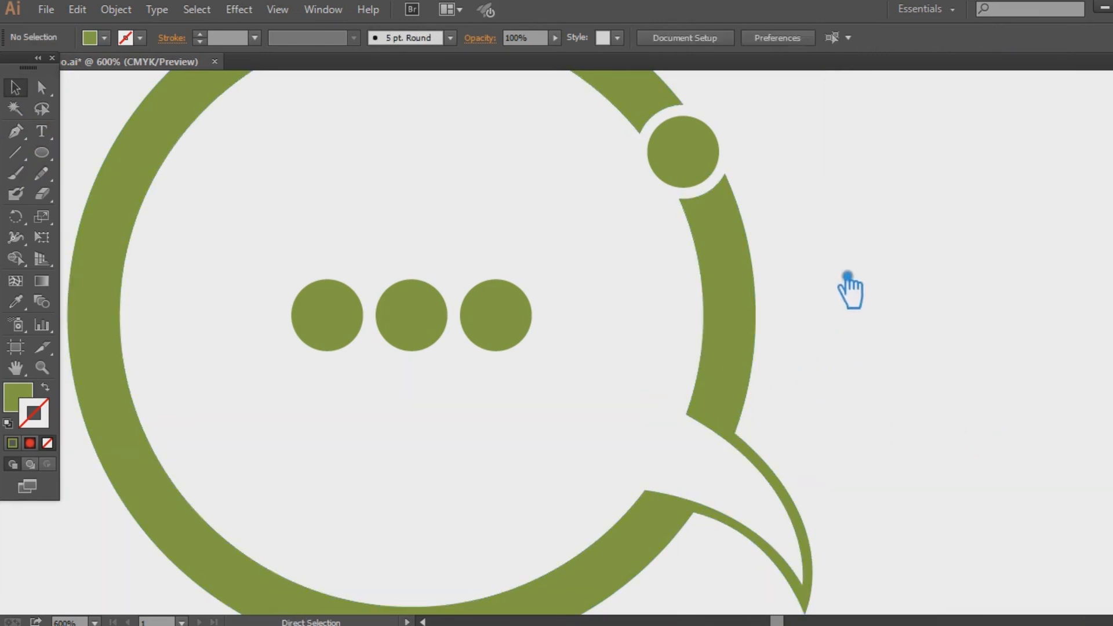
Step: Draw an unfilled curved Pen path from the tail's upper inner corner to the ring's outer edge just below the dot
left_click(22, 137)
left_click(686, 414)
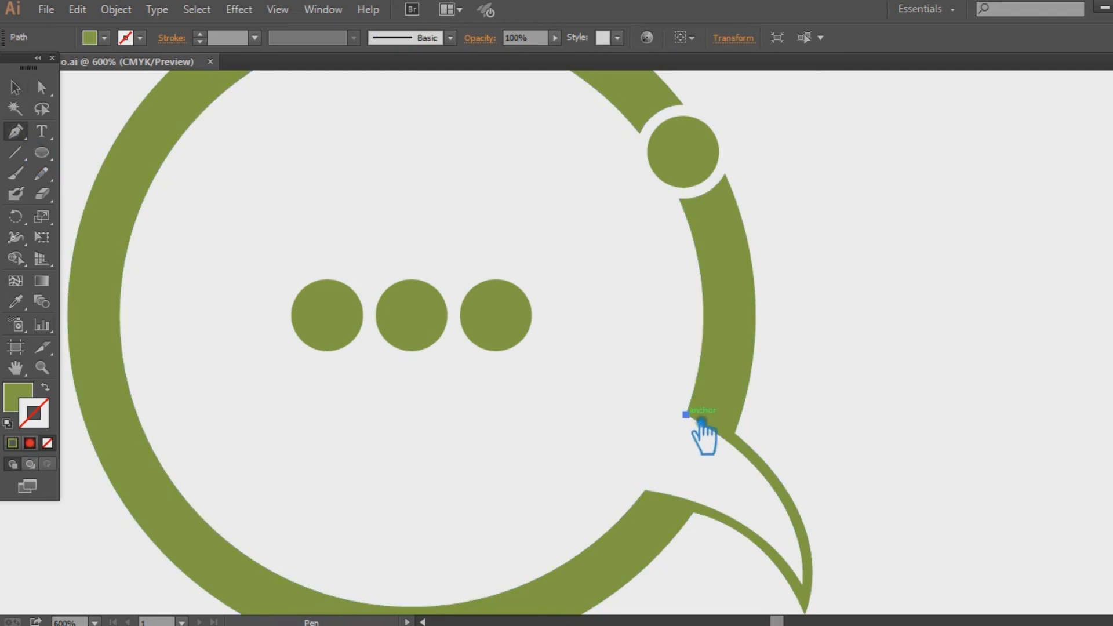
key("ctrl+minus")
key("ctrl+minus")
key("ctrl+minus")
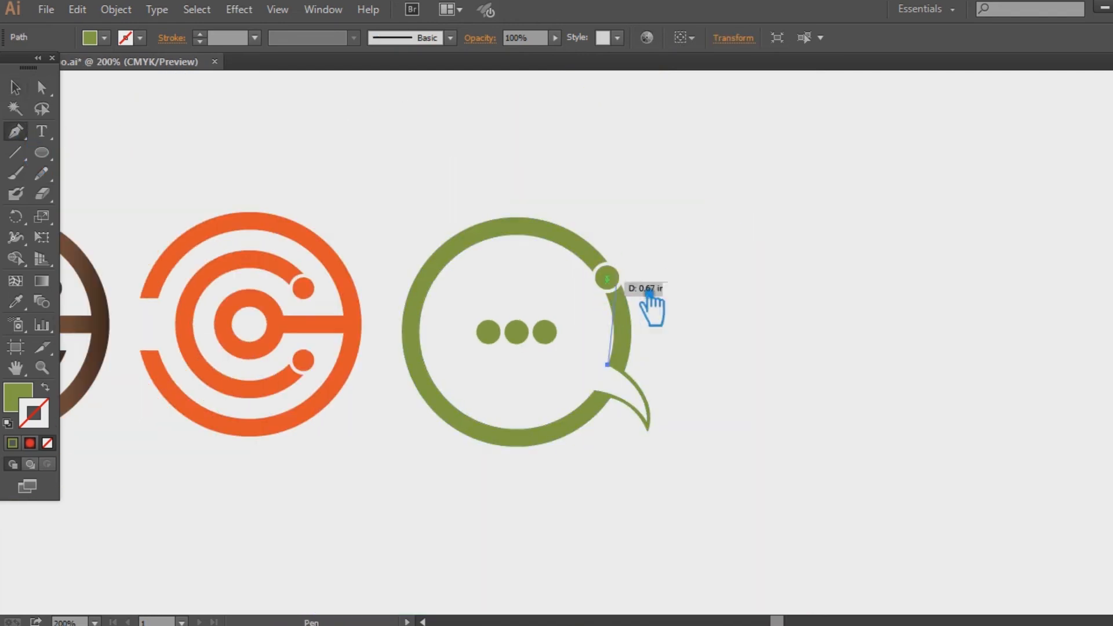
left_click_drag(621, 285, 690, 286)
left_click(650, 220)
left_click(47, 443)
left_click(16, 88)
Step: Bend the unfilled Pen path between the tail and the dot outwards by adjusting the handle of its upper anchor
left_click_drag(757, 368, 669, 349)
key("ctrl+plus")
key("ctrl+plus")
key("ctrl+plus")
key("ctrl+plus")
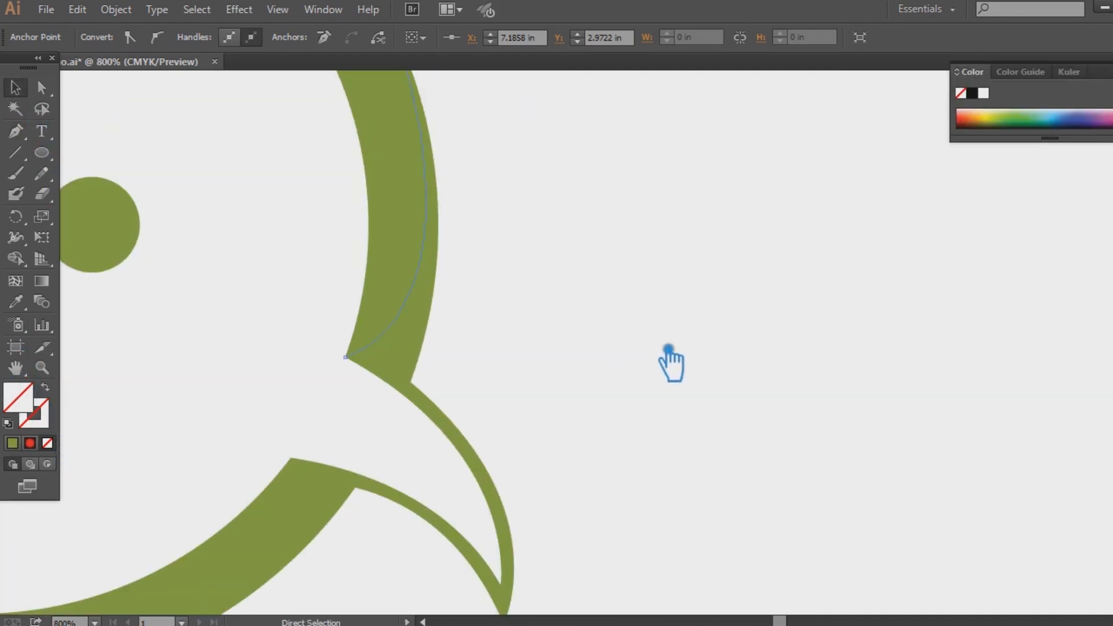
left_click_drag(665, 291, 675, 414)
left_click(325, 514)
left_click(396, 475)
key("a")
left_click(367, 492)
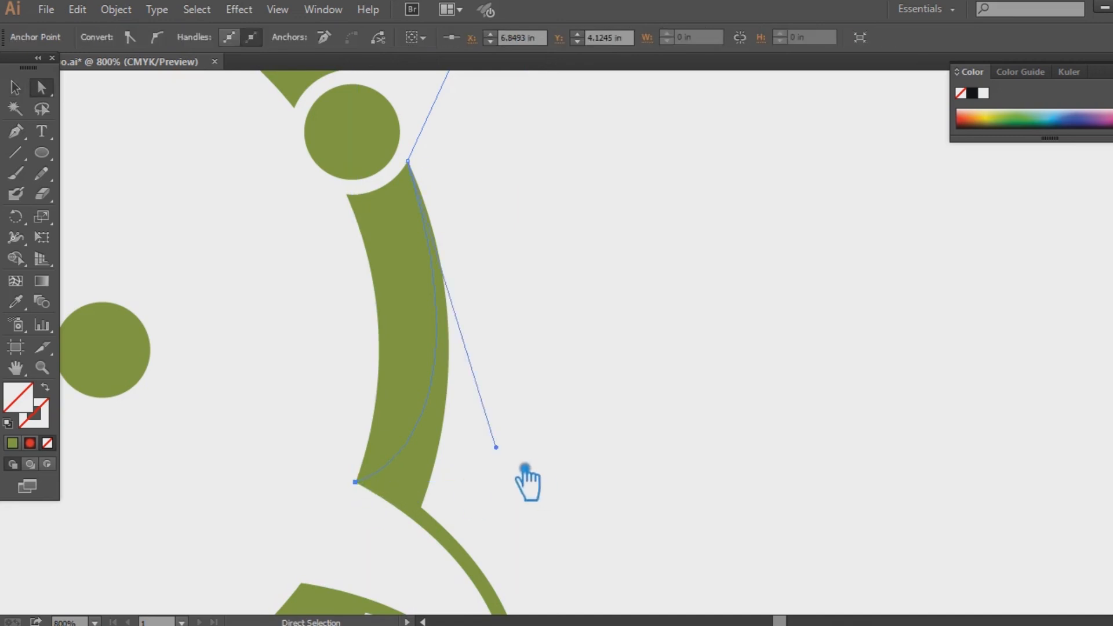
mouse_move(514, 458)
left_mouse_down()
mouse_move(506, 520)
mouse_move(508, 468)
left_mouse_up()
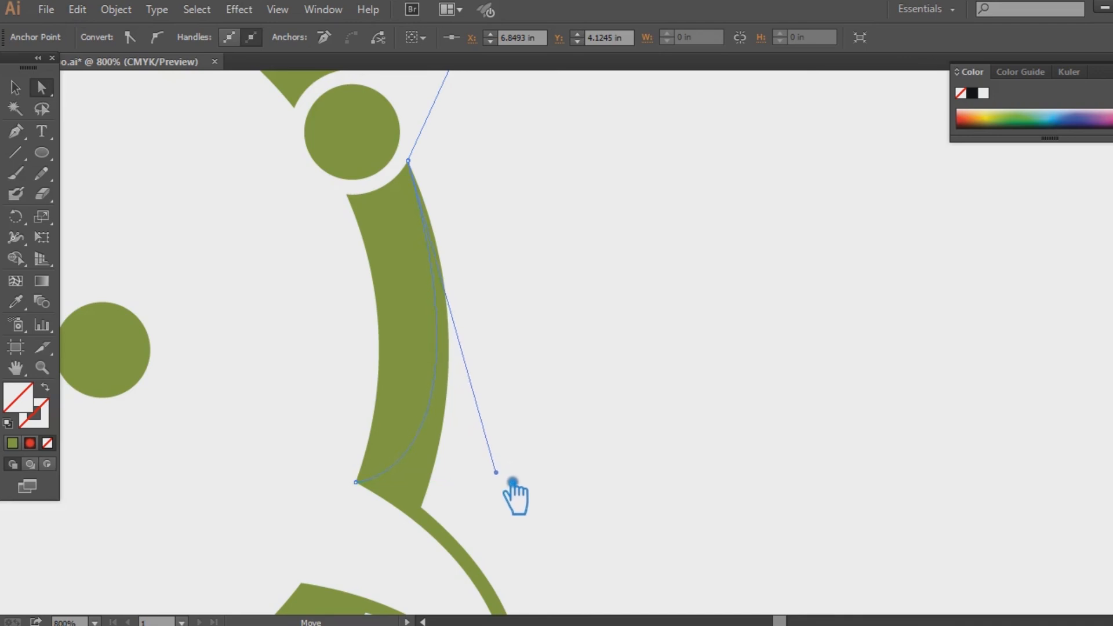
left_click_drag(513, 488, 509, 465)
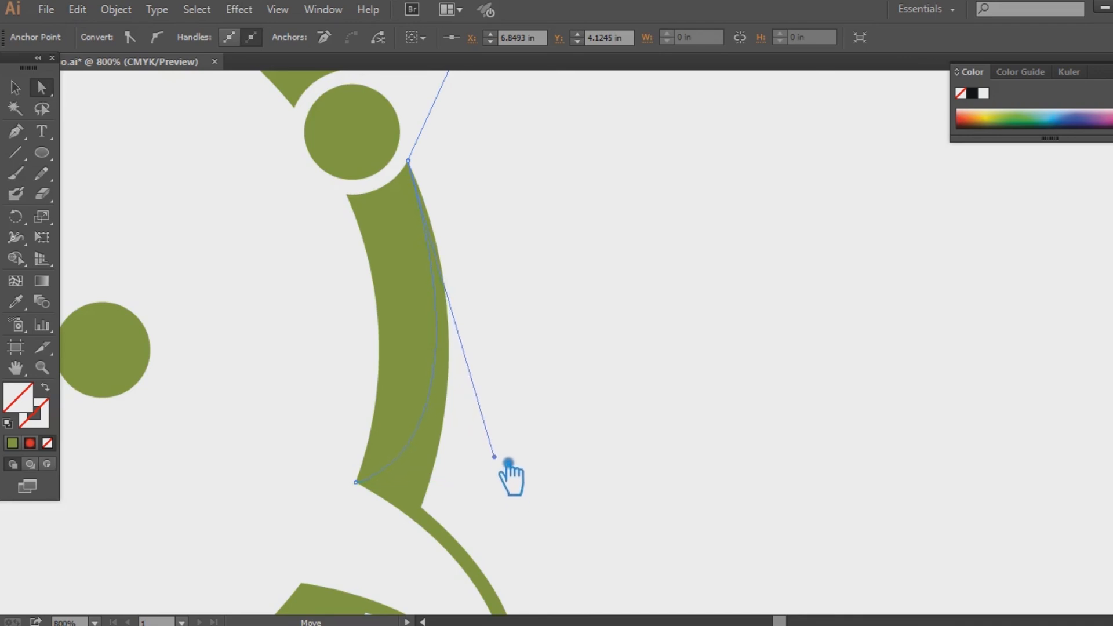
Step: Divide the ring along the curved path using Pathfinder and delete the inner piece between the dot and the tail
key("v")
left_click(389, 336)
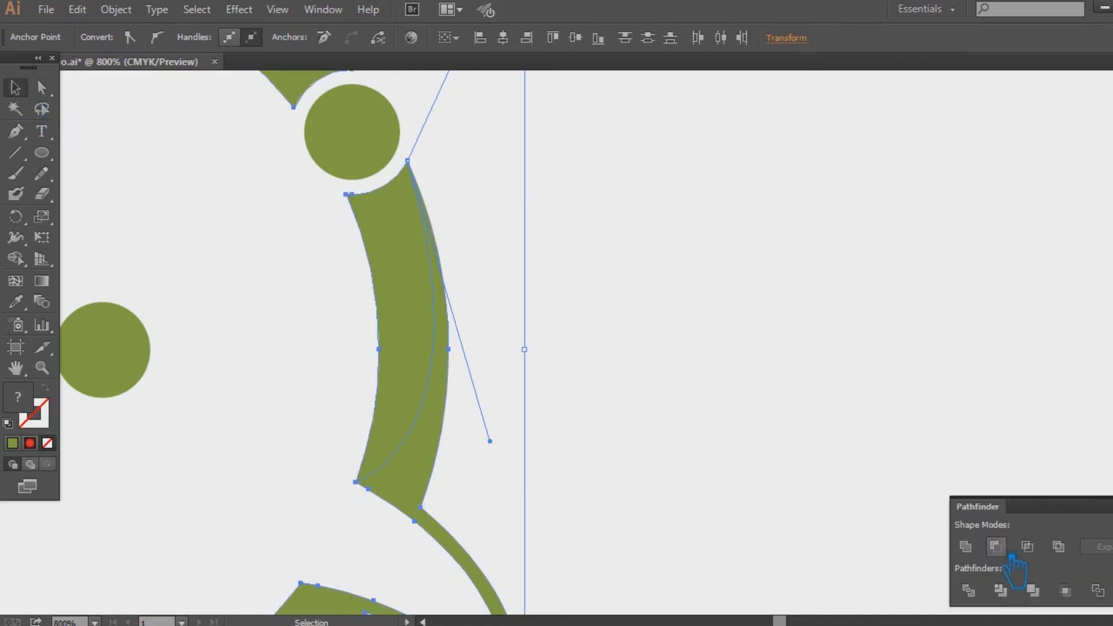
left_click(969, 590)
left_click(604, 380)
right_click(406, 279)
left_click(446, 369)
left_click(763, 285)
left_click(429, 283)
key("Delete")
key("ctrl+minus")
key("ctrl+minus")
key("ctrl+minus")
key("ctrl+minus")
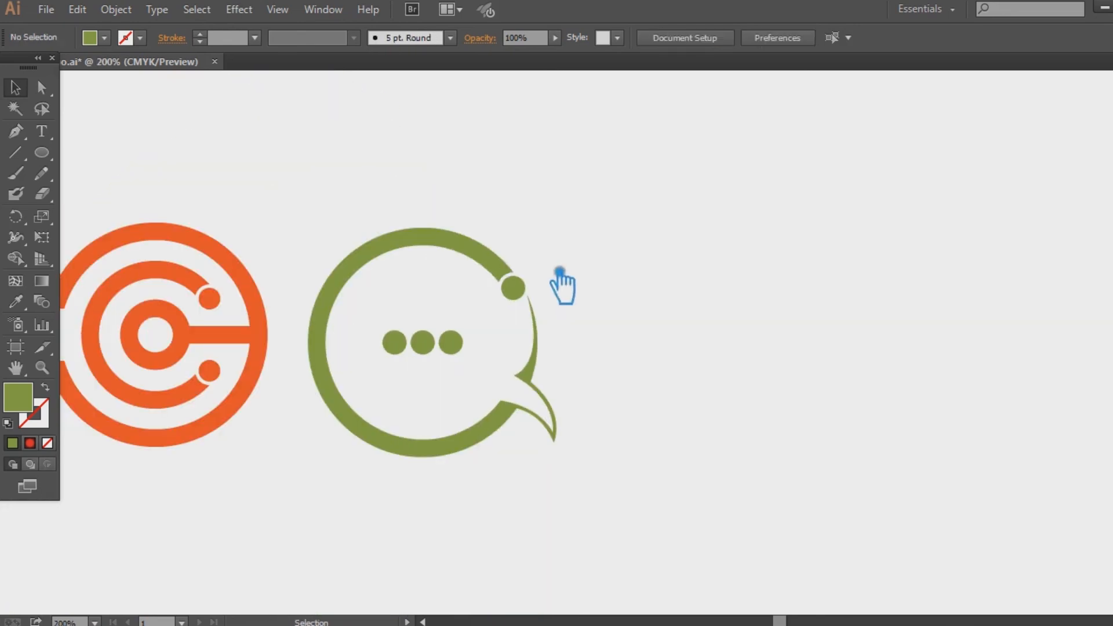
Step: Add the caption "Chatting C Logo" as a text line below the green speech bubble
type("Chatt")
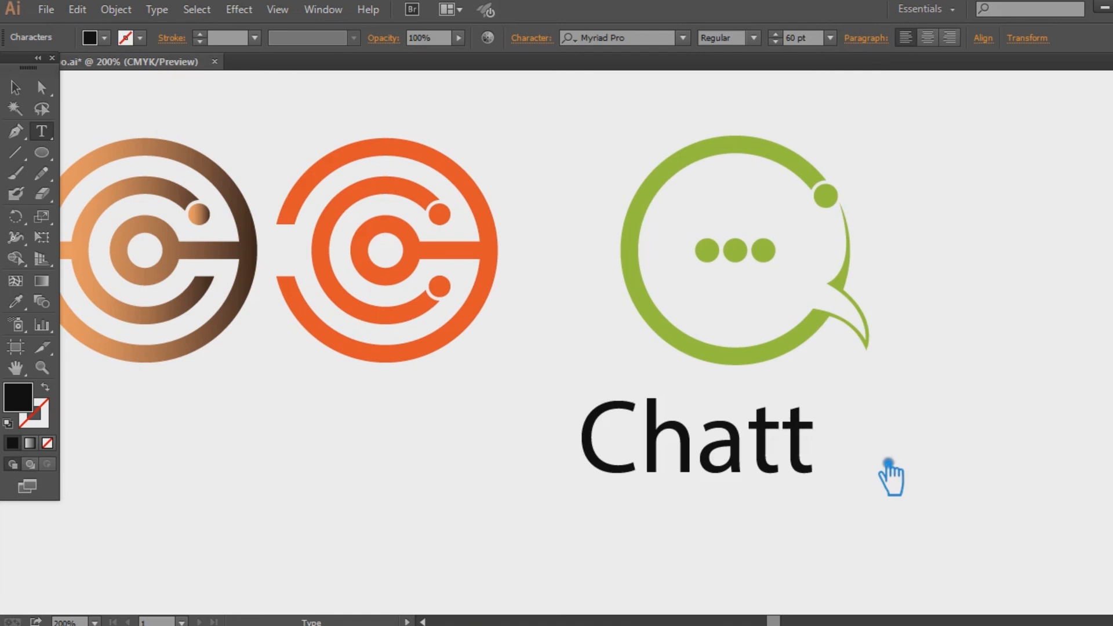
type("ing C L")
key("BackSpace")
type("C Lgo")
key("BackSpace")
key("BackSpace")
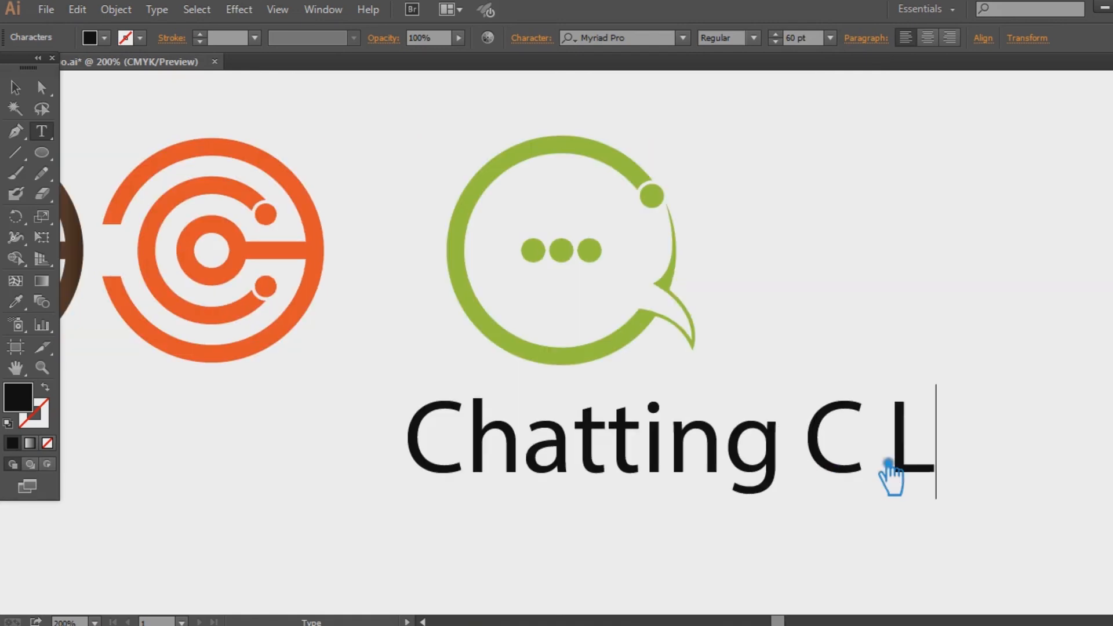
type("ogo")
left_click(17, 88)
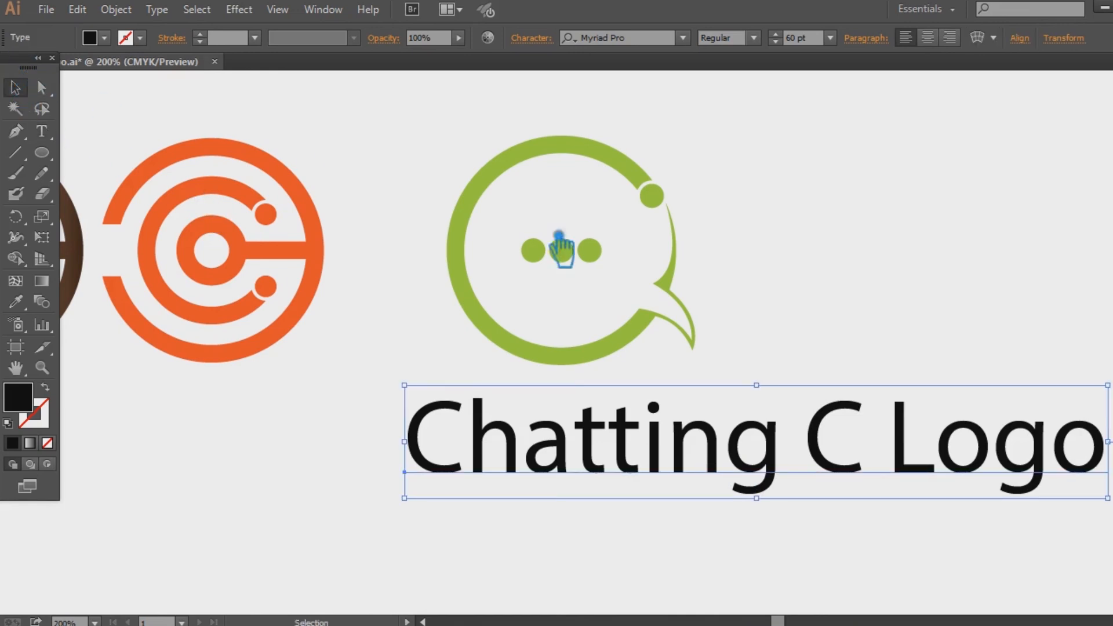
Step: Set the caption's font family to Oswald with a bold-looking style
left_click(626, 39)
type("os")
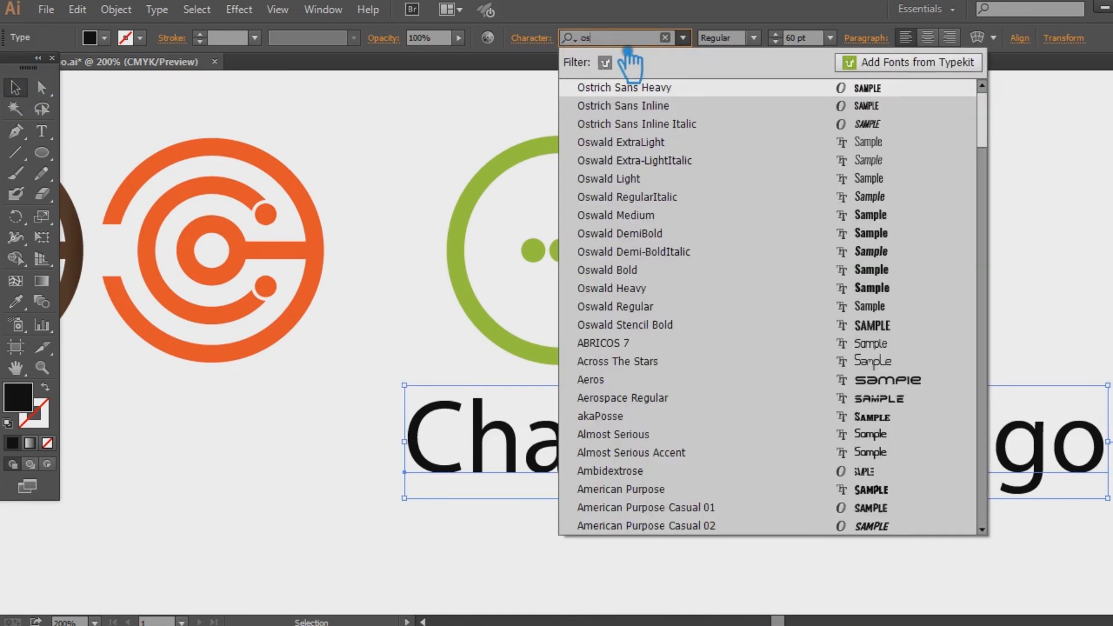
type("w")
key("Return")
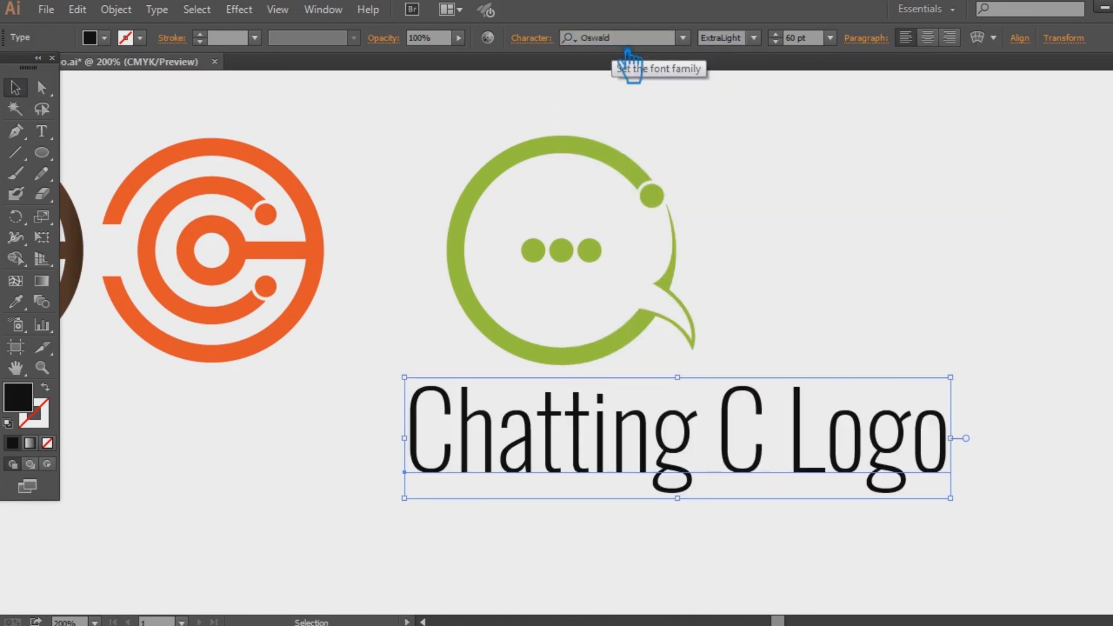
left_click(754, 38)
left_click(757, 135)
left_click(846, 221)
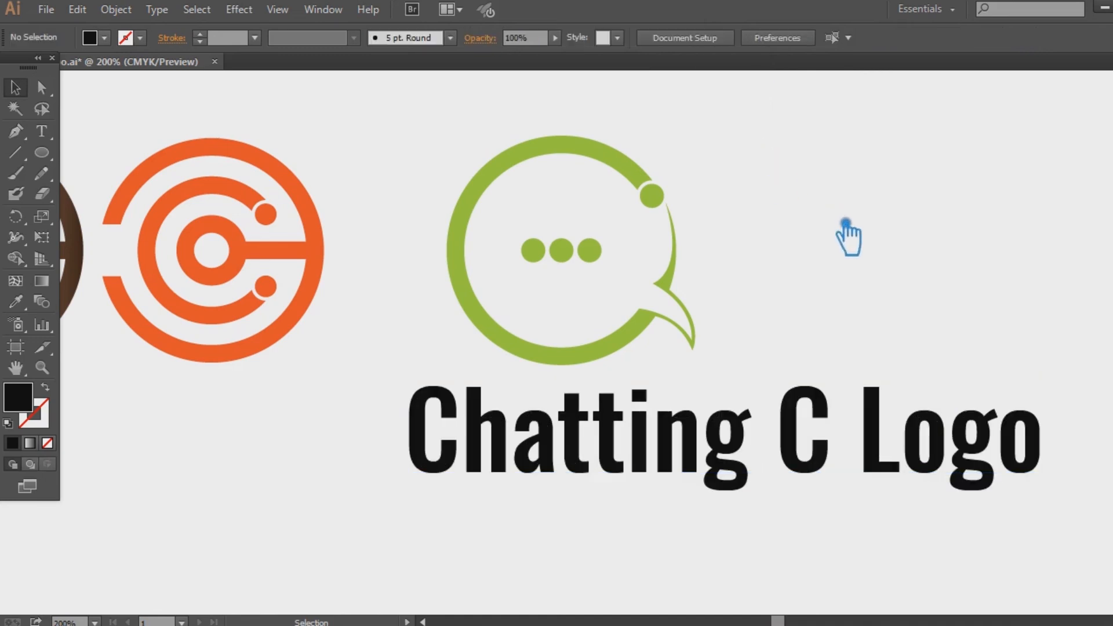
Step: Move the speech bubble above the middle of its caption and set the caption's font style to Light
left_click_drag(648, 343, 812, 343)
left_click(863, 345)
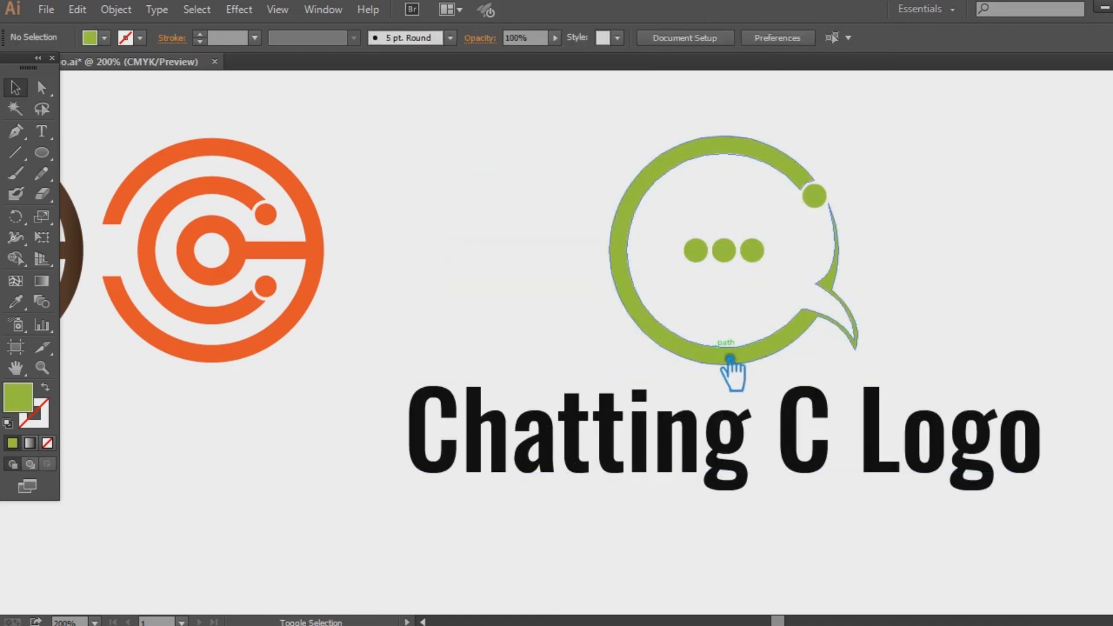
left_click_drag(730, 359, 729, 343)
left_click(980, 301)
key("ctrl+minus")
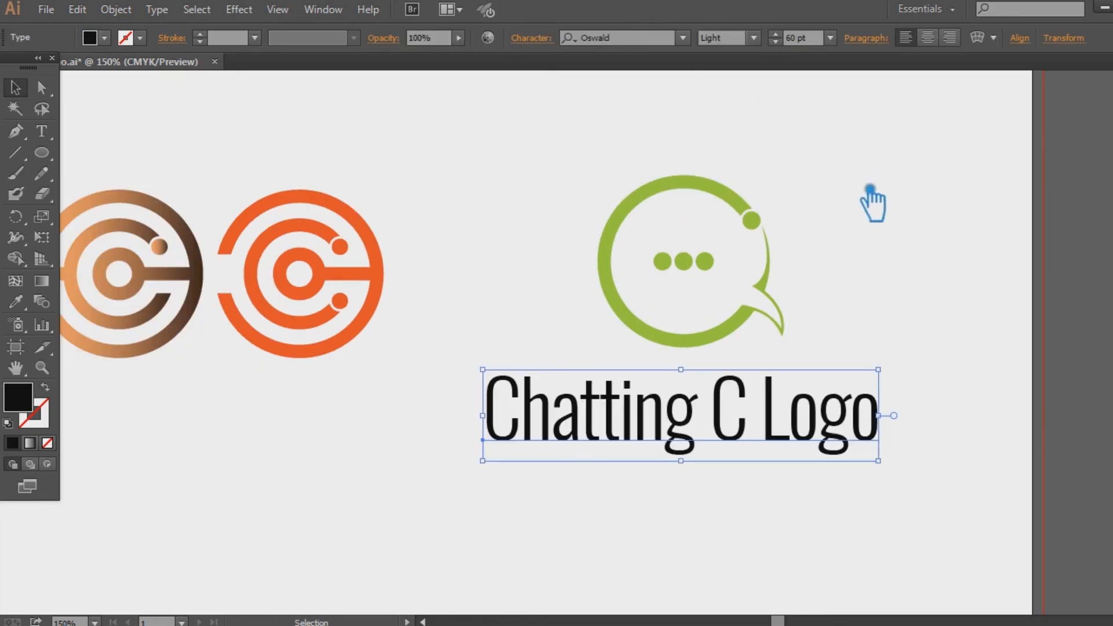
Step: Shift the "Chatting C Logo" caption slightly to the right beneath the speech bubble and save the document
left_click(873, 203)
left_click_drag(686, 442, 706, 440)
left_click(436, 487)
left_click(456, 457)
key("ctrl+s")
Step: Duplicate the caption beneath the two ring logos and change the copy's wording to "Circuit C Logo"
left_click_drag(801, 500, 915, 497)
left_click_drag(730, 438, 249, 456)
key("t")
left_click_drag(350, 434, 187, 446)
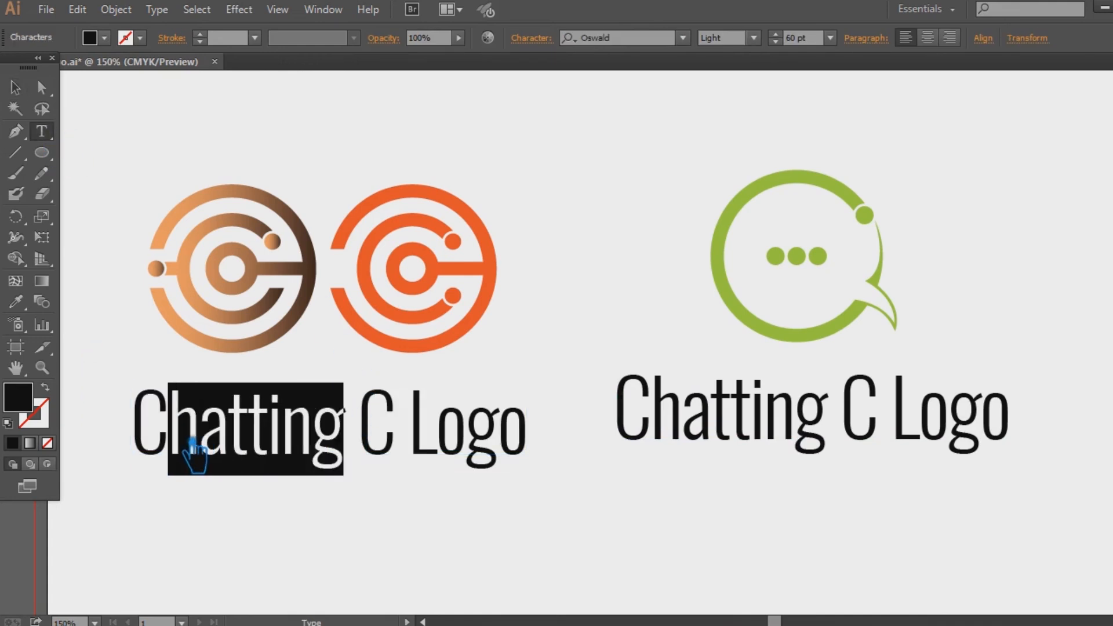
type("ircuit")
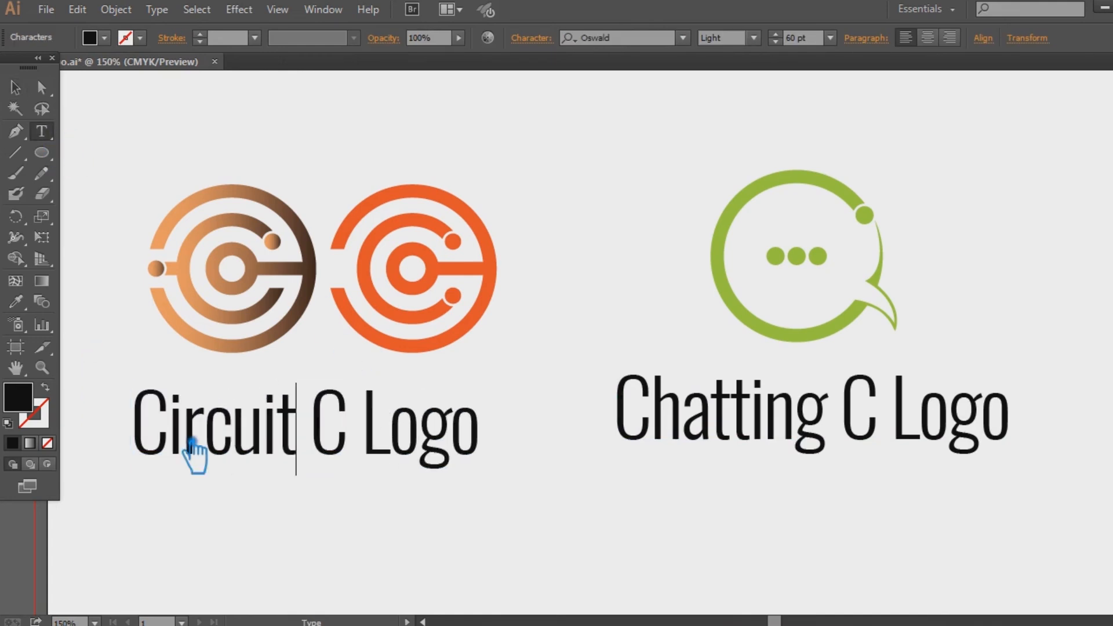
left_click(26, 88)
left_click(551, 423)
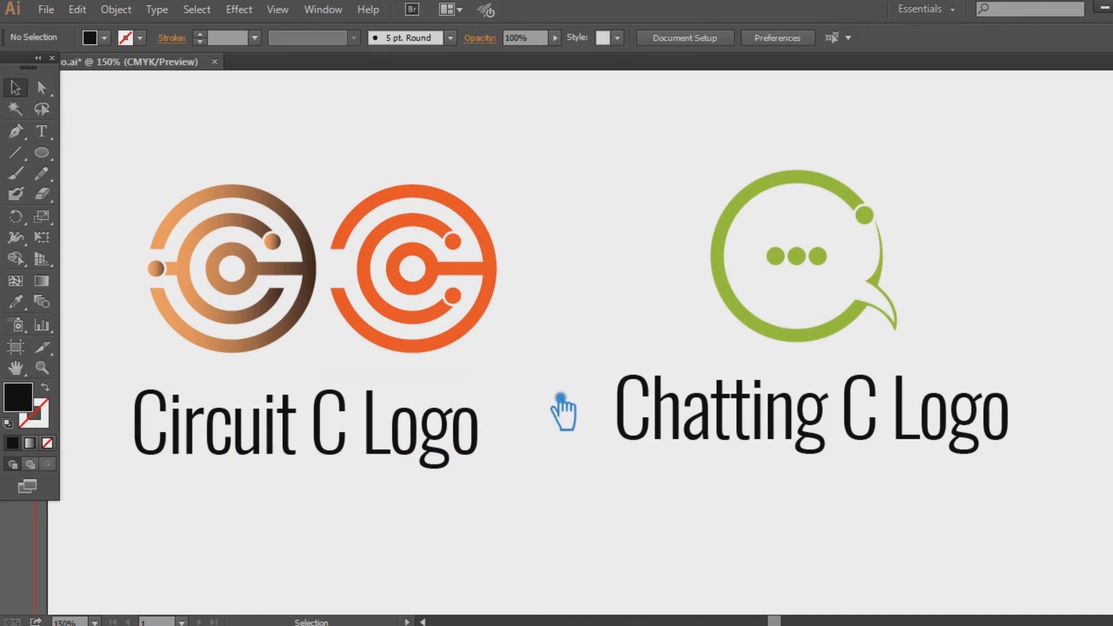
Step: Shift the "Circuit C Logo" caption to span the two ring logos, and align both captions by their top edges
mouse_move(387, 432)
left_mouse_down()
mouse_move(435, 447)
mouse_move(404, 431)
left_mouse_up()
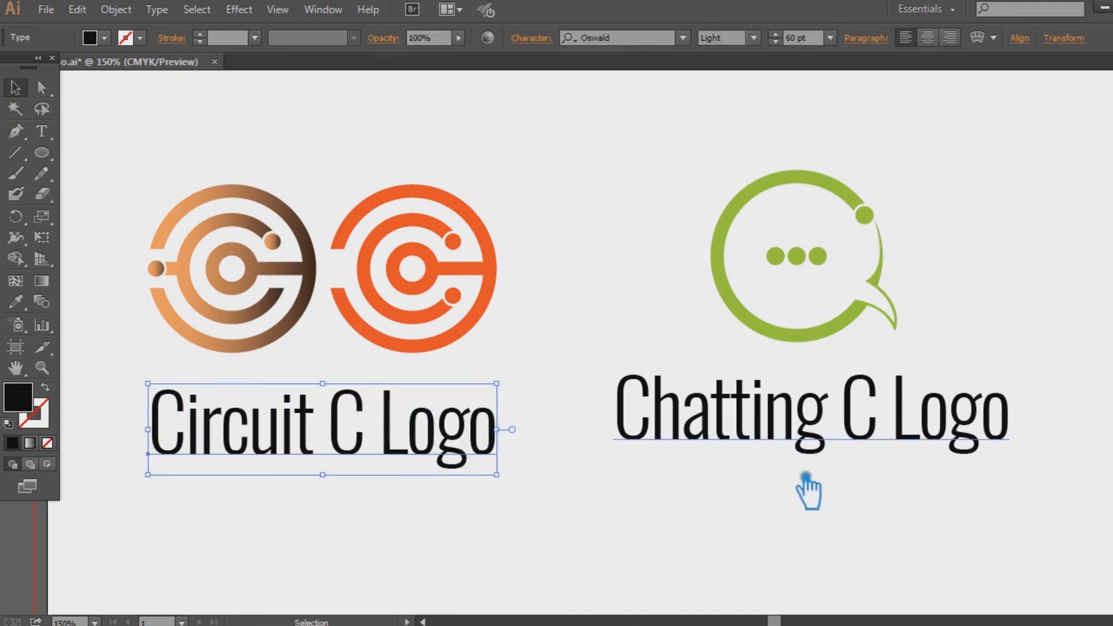
left_click(847, 499)
left_click_drag(686, 515, 237, 421)
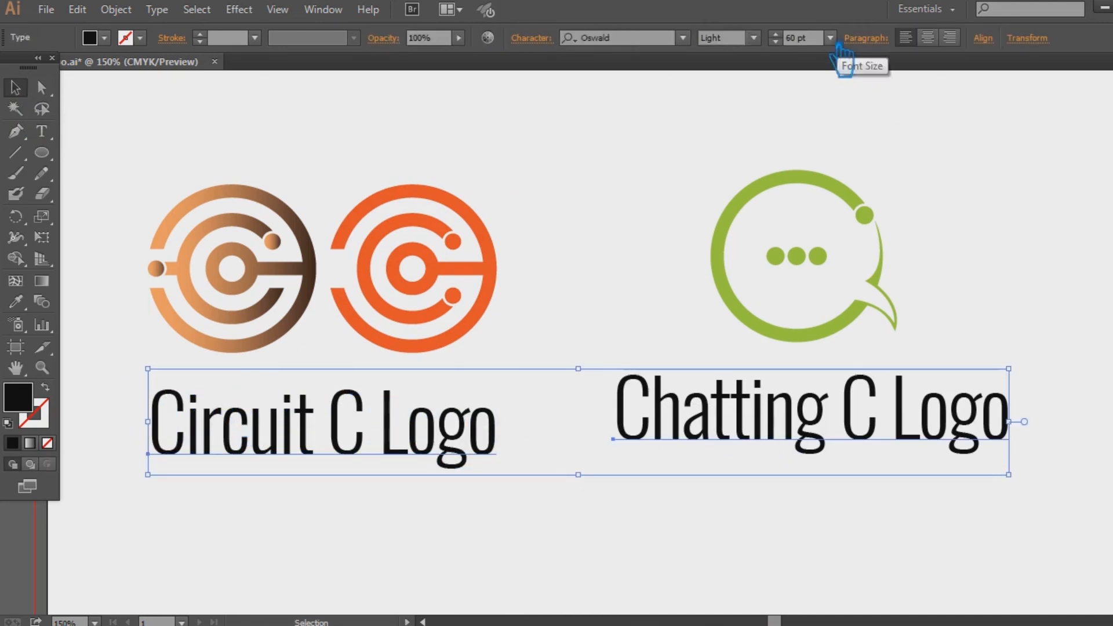
left_click(991, 39)
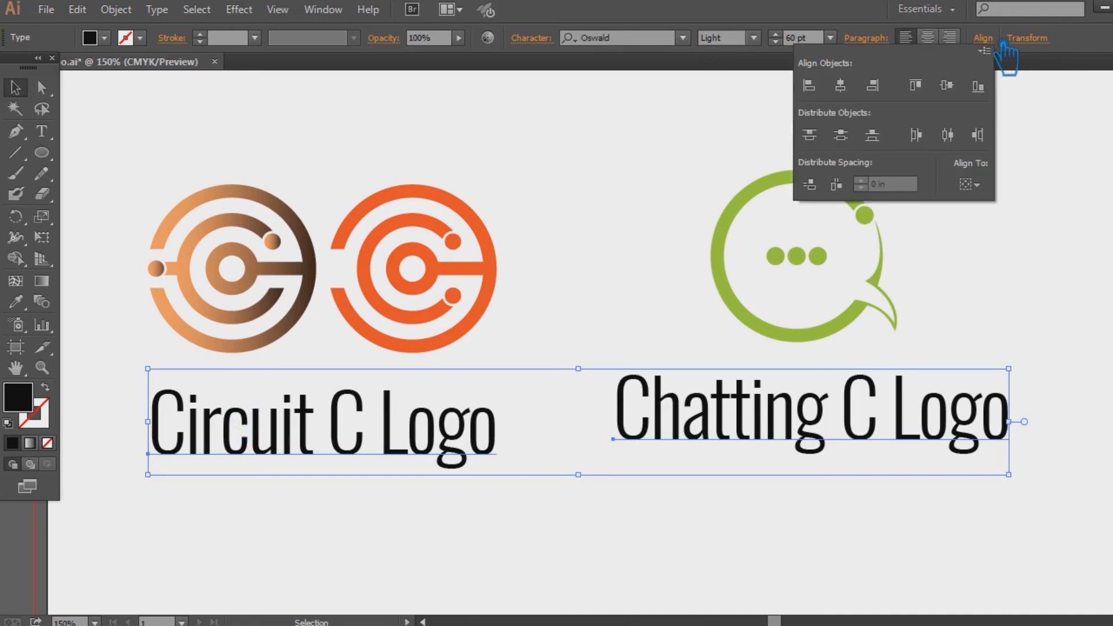
left_click(927, 87)
left_click(577, 538)
left_click(582, 505)
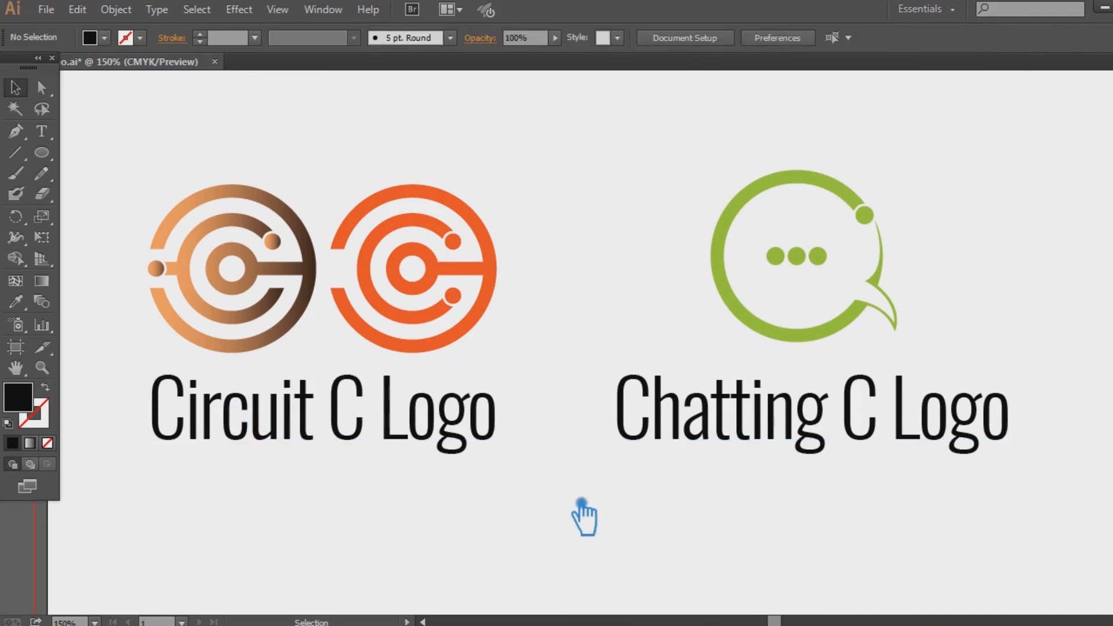
Step: Align the two ring logos and the speech bubble with each other along their top edges
left_click(737, 295)
left_click(506, 290)
left_click(326, 293)
left_click(318, 301, "shift")
left_click(732, 246, "shift")
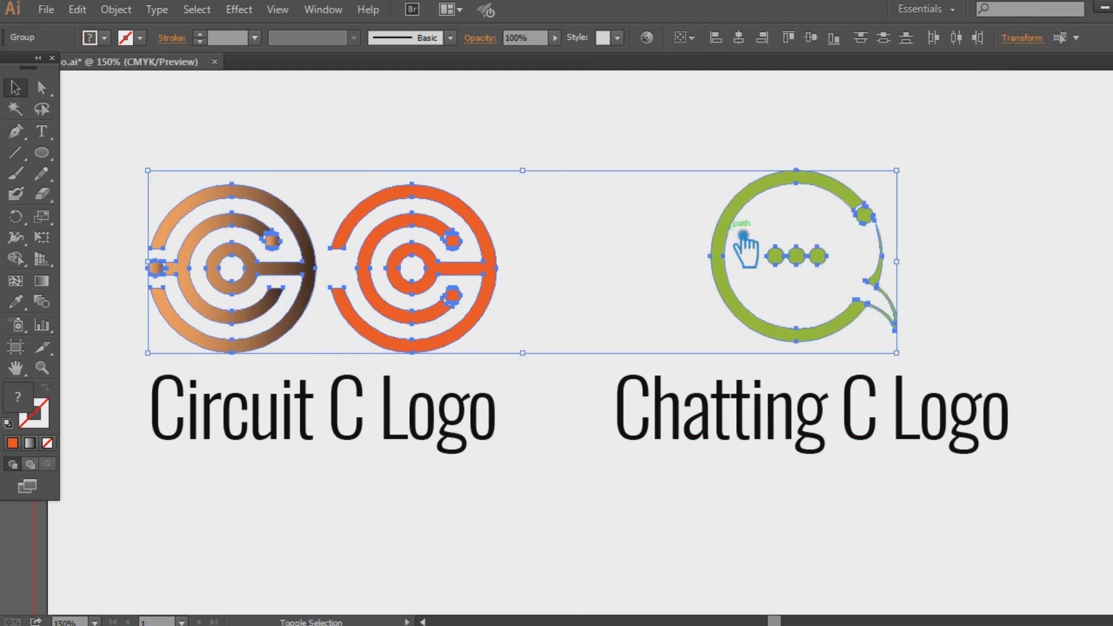
left_click(811, 39)
left_click(643, 131)
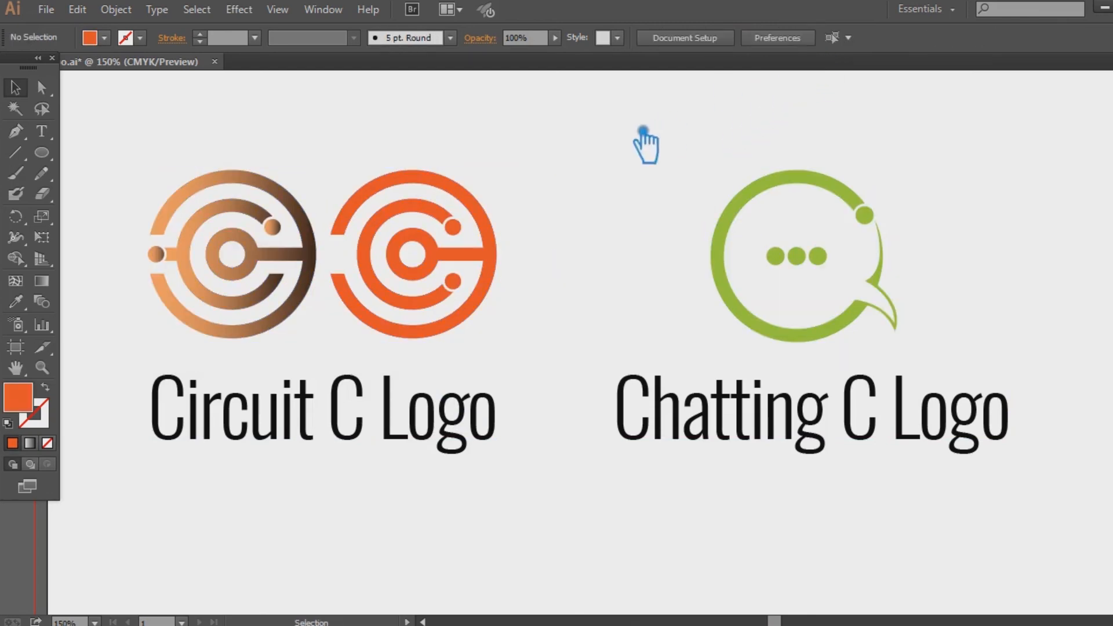
Step: Align the speech bubble and its "Chatting C Logo" caption on a common horizontal centre
left_click(427, 435)
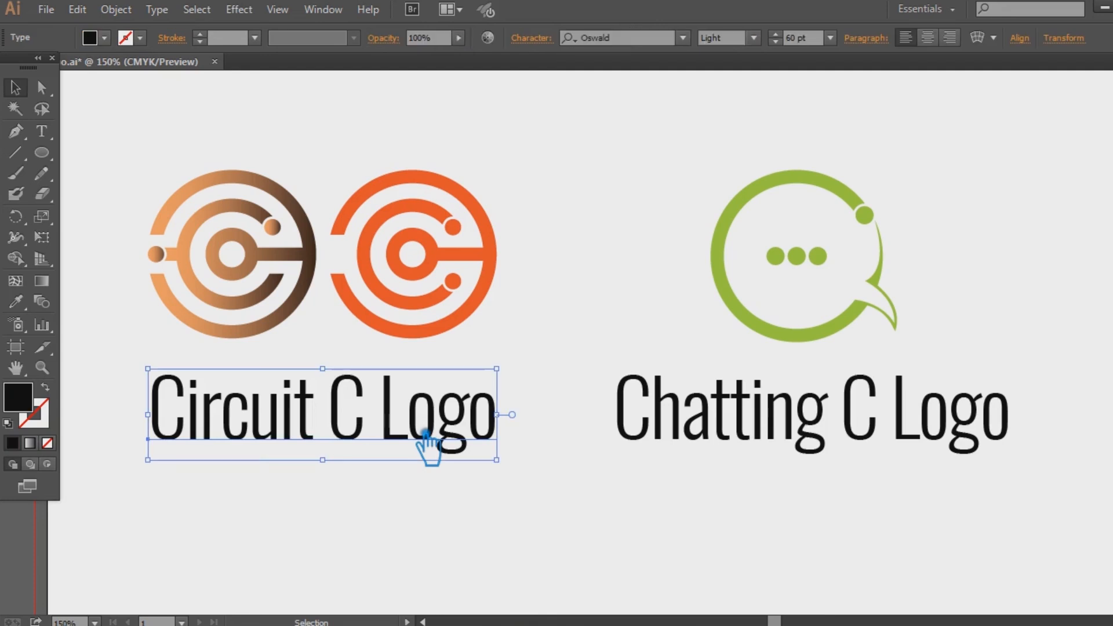
left_click(466, 510)
left_click_drag(573, 545, 148, 104)
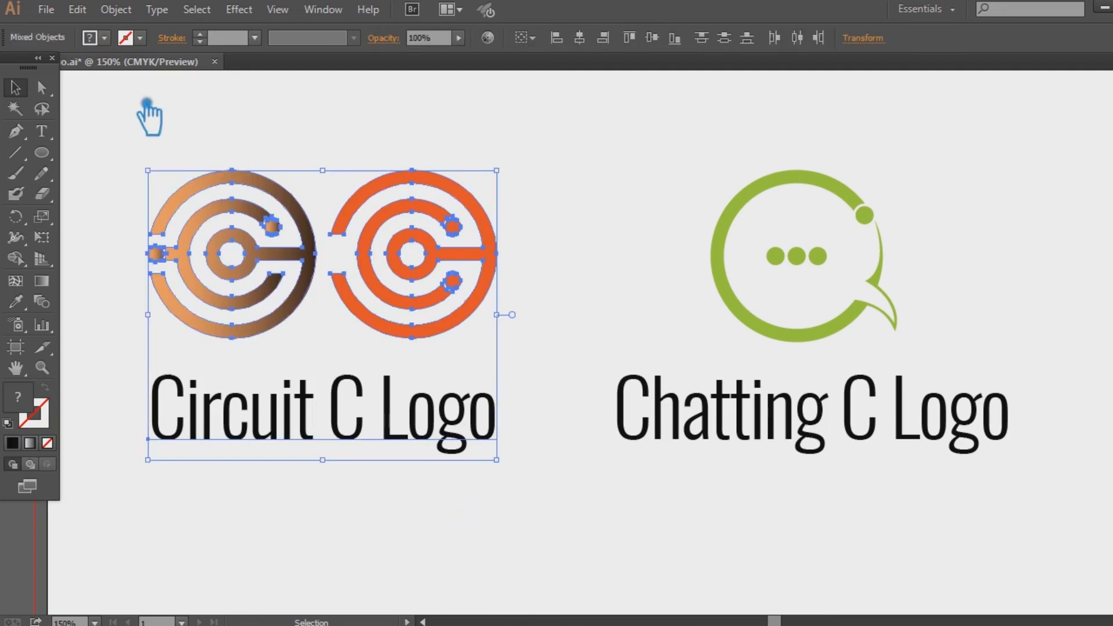
left_click(601, 267)
left_click_drag(932, 460, 603, 79)
left_click(579, 38)
left_click(614, 112)
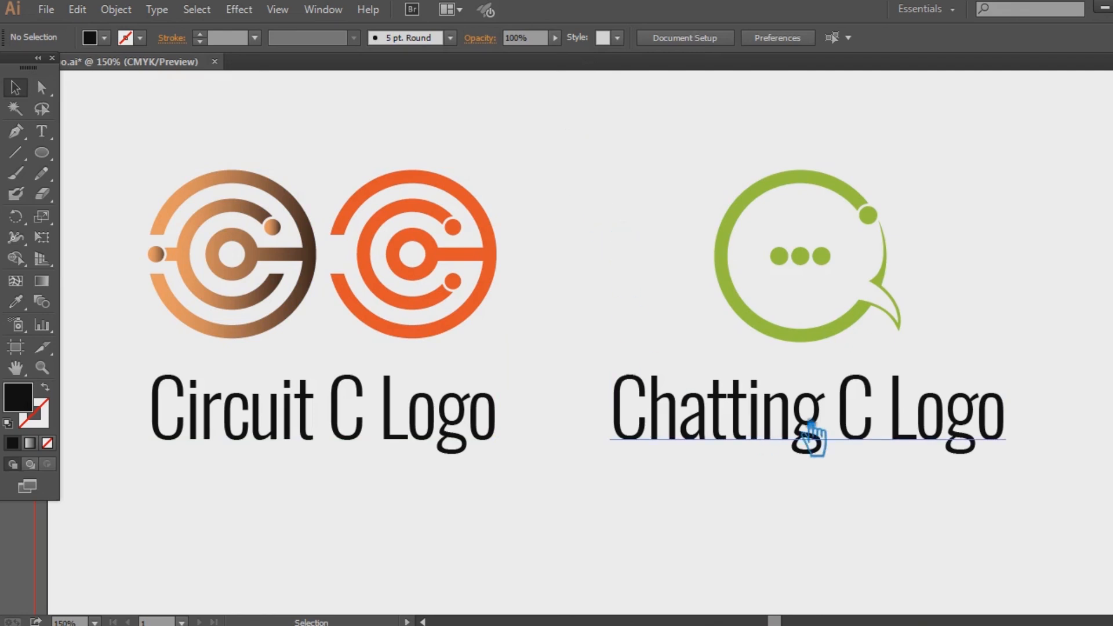
Step: Group the speech bubble with its "Chatting C Logo" caption
left_click(803, 445)
left_click(289, 518)
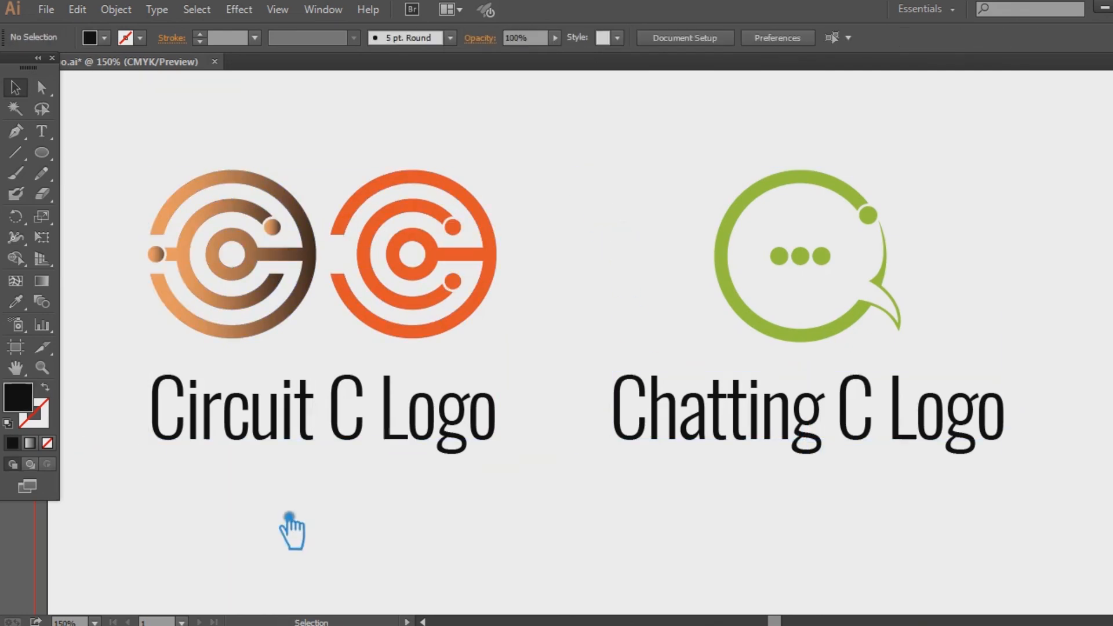
left_click(662, 430)
left_click(779, 343, "shift")
key("ctrl+g")
left_click(571, 400)
Step: Select all the logos with their captions and scale them down together proportionally
left_click_drag(842, 511, 281, 194)
left_click_drag(1004, 173, 778, 269)
left_click(874, 336)
key("ctrl+=")
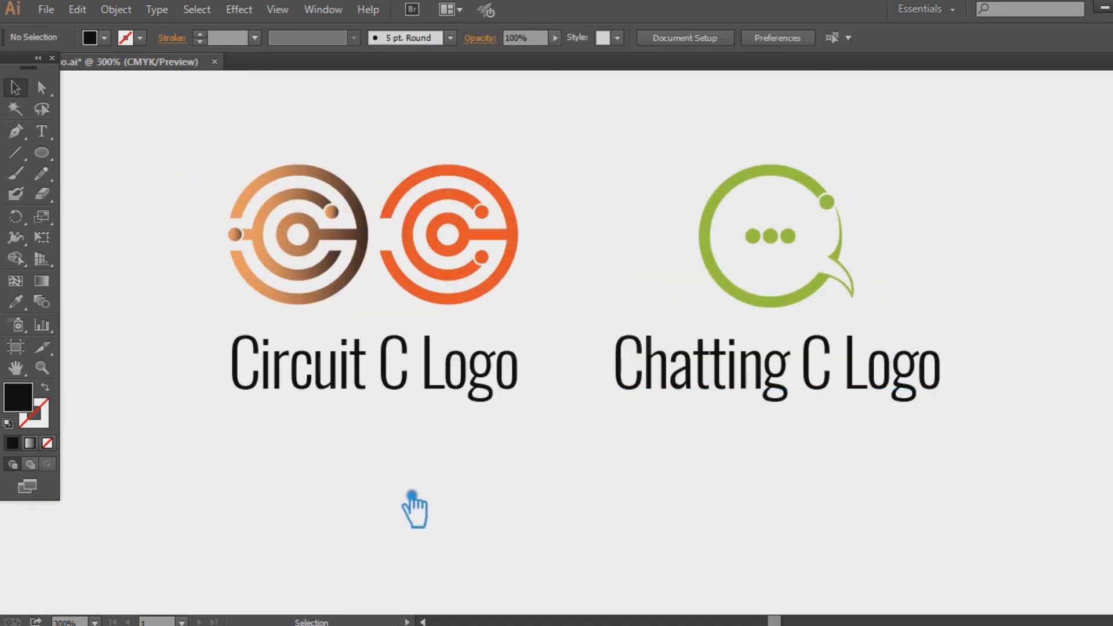